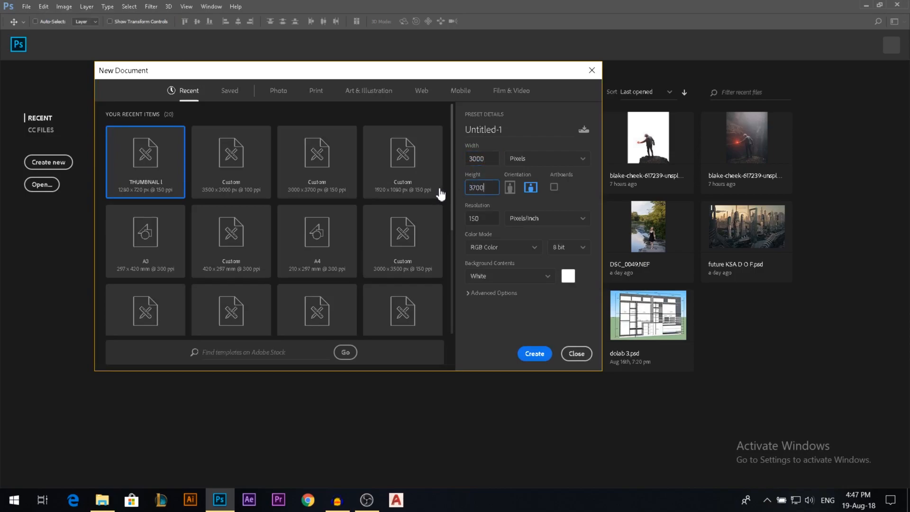
Create a 3000 x 3700 px document at 150 pixels/inch and proportionally reduce its image size.
key("Return")
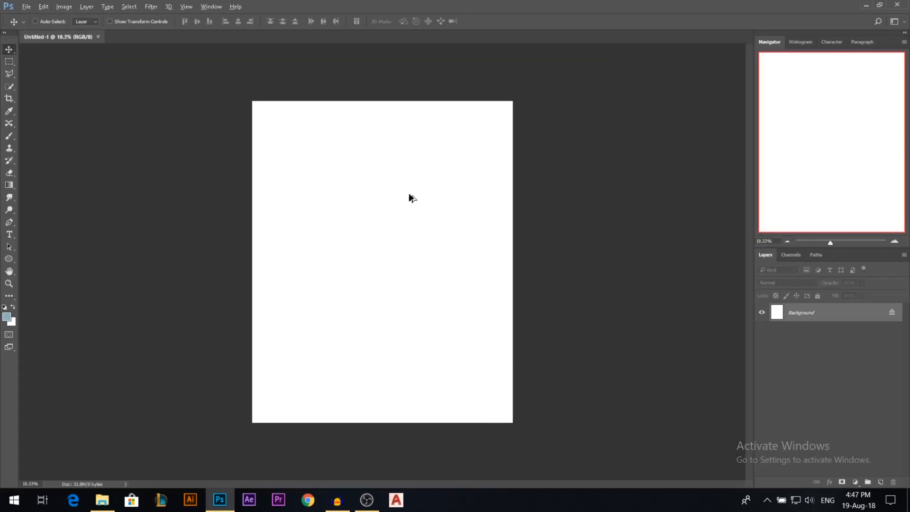
left_click(64, 7)
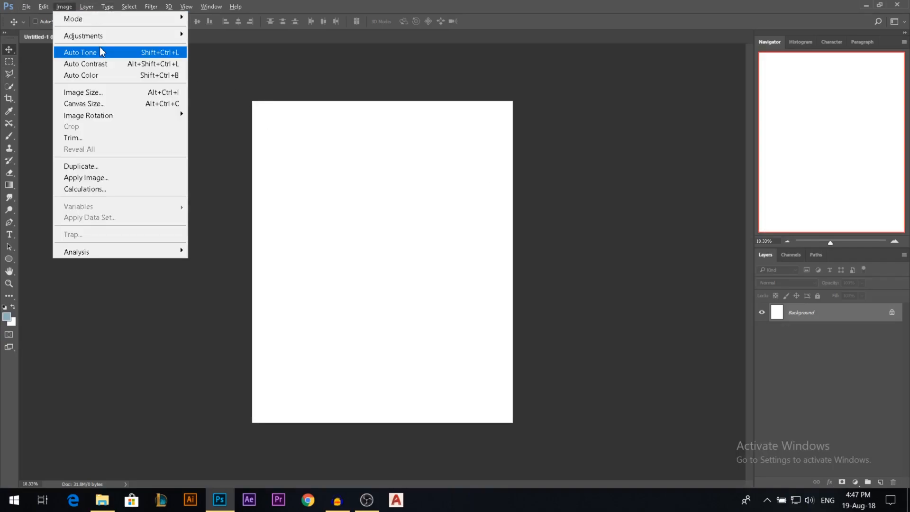
left_click(109, 88)
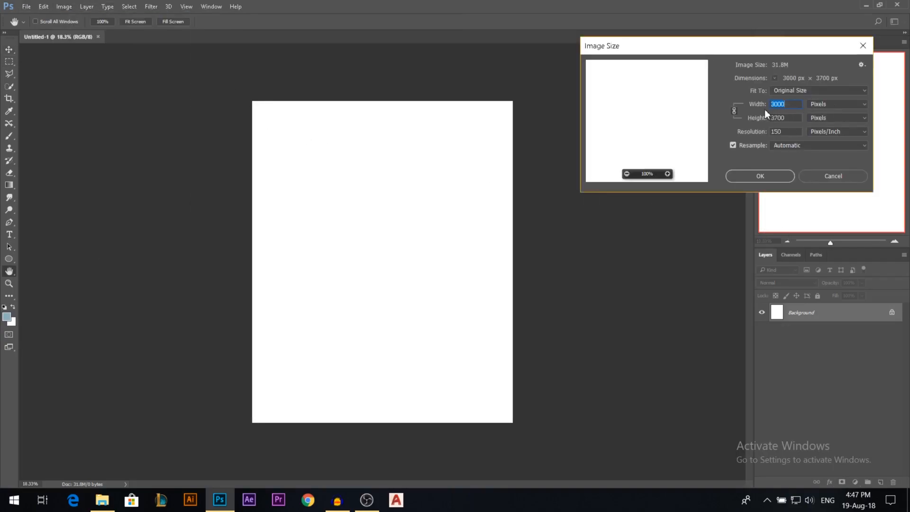
left_click_drag(766, 108, 453, 108)
left_click(763, 176)
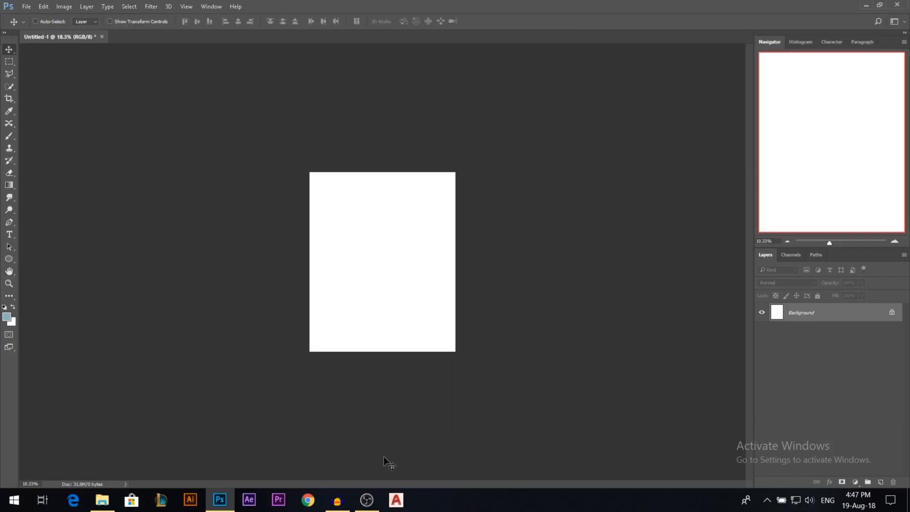
key("ctrl+0")
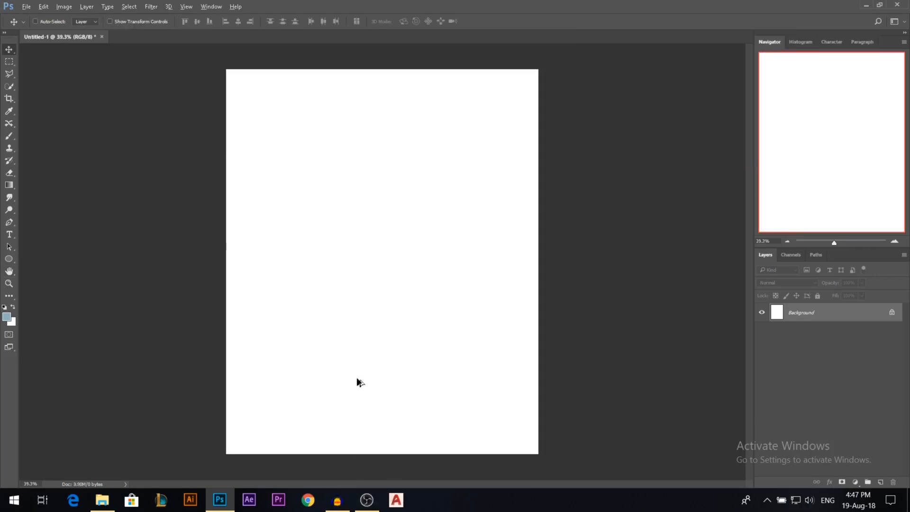
Place the sunset photo with two pillars from the stock folder and stretch it to fill the canvas width.
left_click(103, 503)
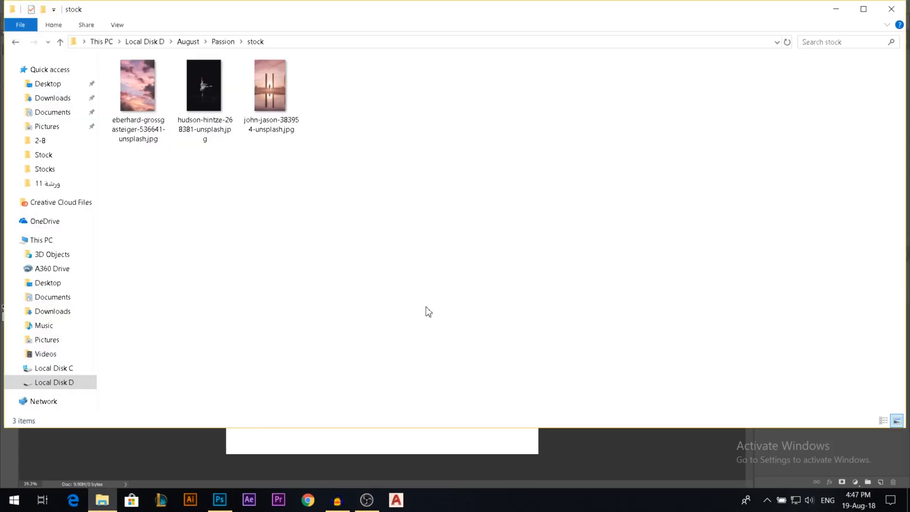
left_click_drag(270, 88, 388, 441)
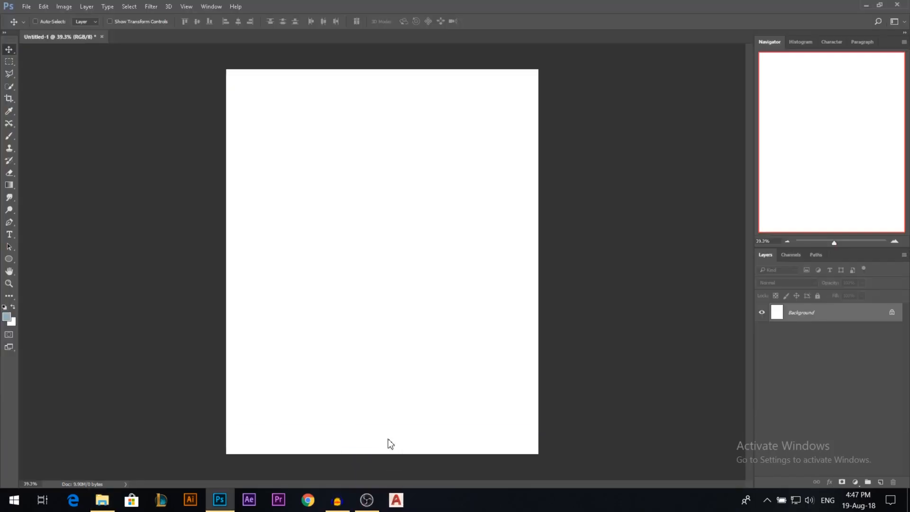
left_click_drag(494, 384, 419, 378)
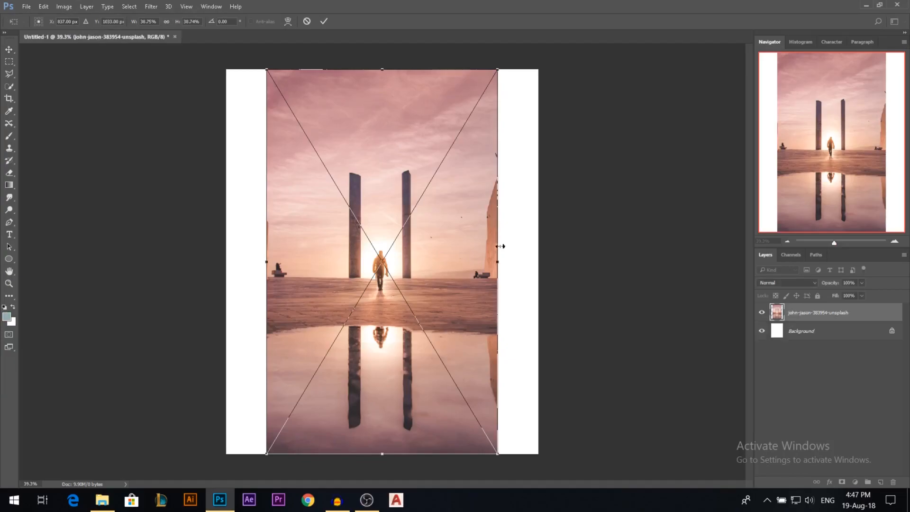
left_click_drag(498, 260, 539, 260)
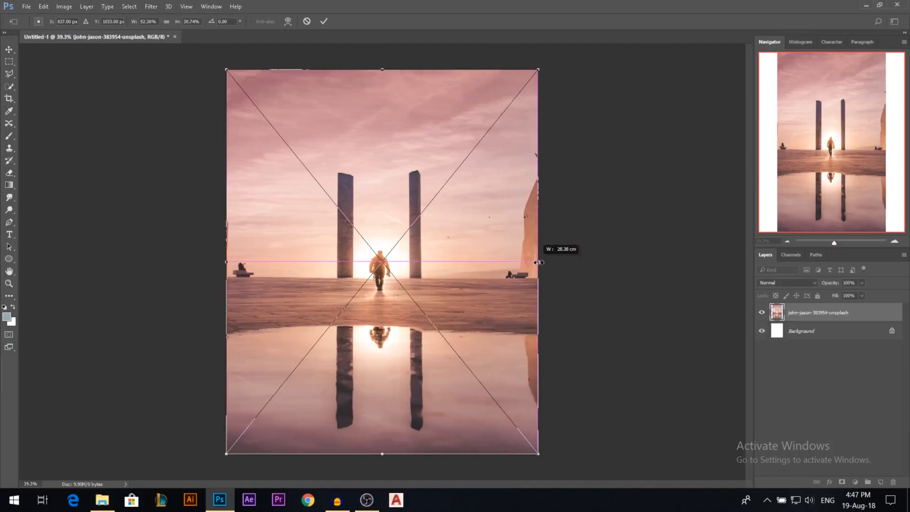
key("Return")
Make a rectangular selection around the walking man in the gap between the two pillars.
scroll(382, 263, "down", 1)
scroll(382, 263, "up", 4)
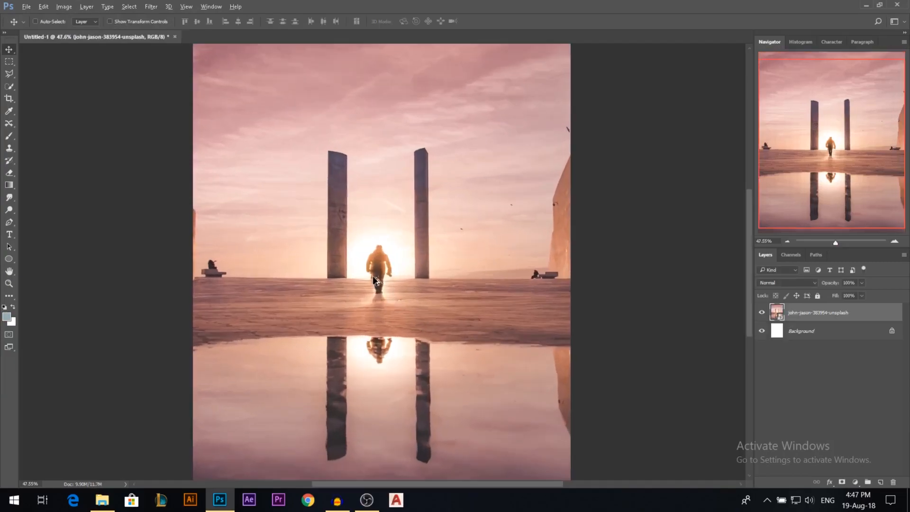
key("m")
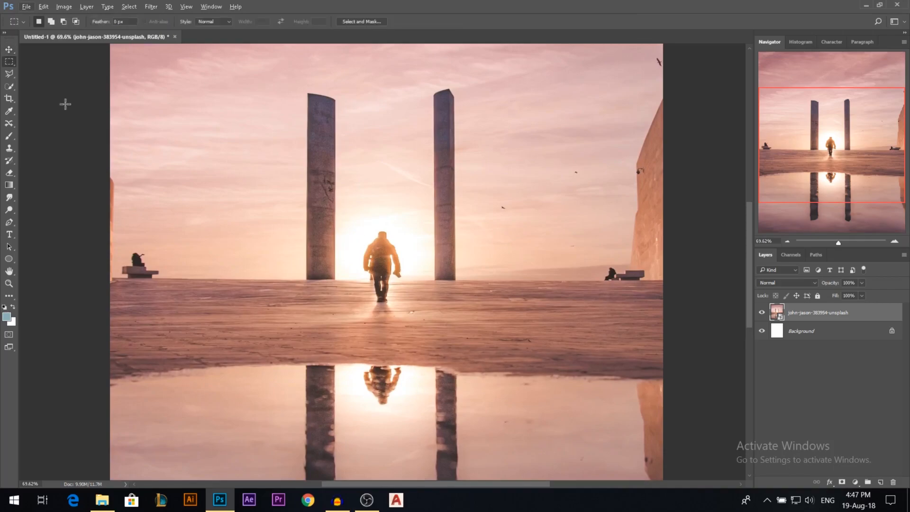
left_click_drag(336, 201, 434, 338)
scroll(392, 287, "up", 2)
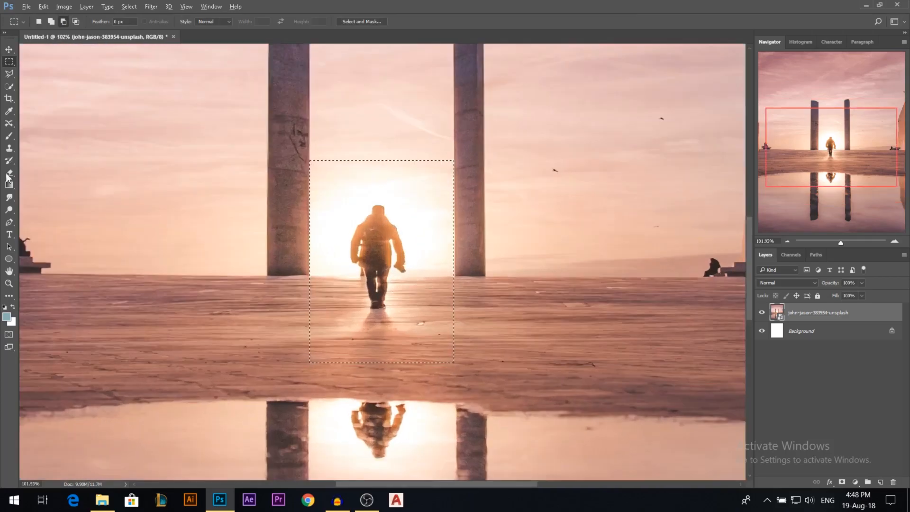
Choose the Clone Stamp tool and rasterize the placed photo layer for retouching.
left_click(11, 147)
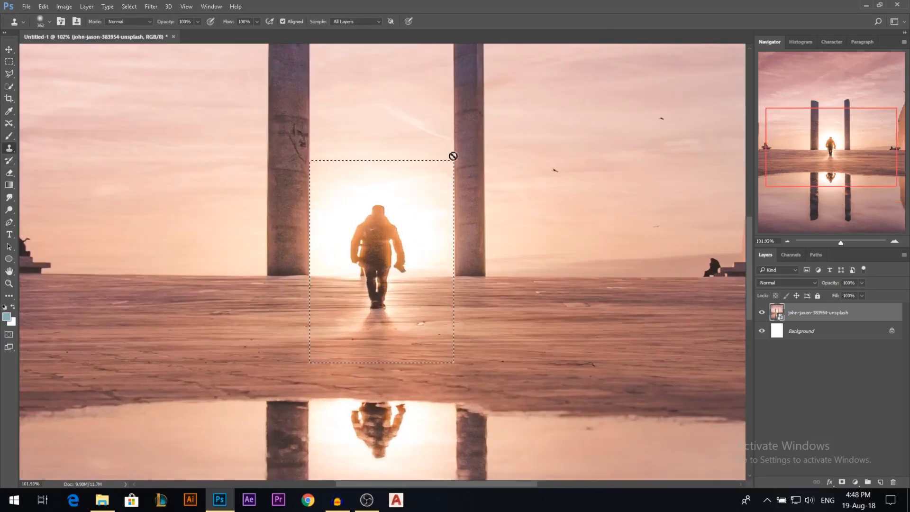
right_click(811, 314)
left_click(613, 259)
Clone the bright sky and adjoining ground over the walking man's body between the pillars.
mouse_move(453, 269)
left_mouse_down()
mouse_move(417, 273)
mouse_move(423, 304)
mouse_move(431, 276)
left_mouse_up()
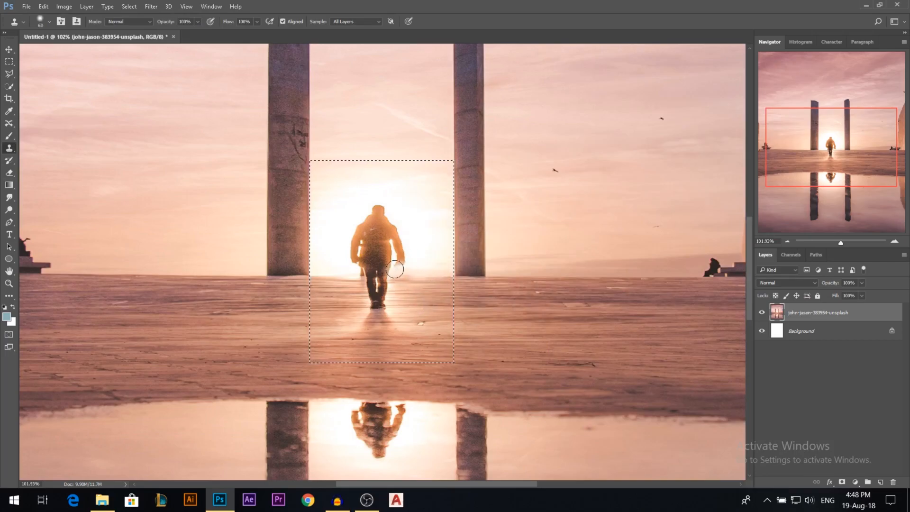
mouse_move(392, 265)
left_mouse_down()
mouse_move(388, 202)
mouse_move(391, 312)
left_mouse_up()
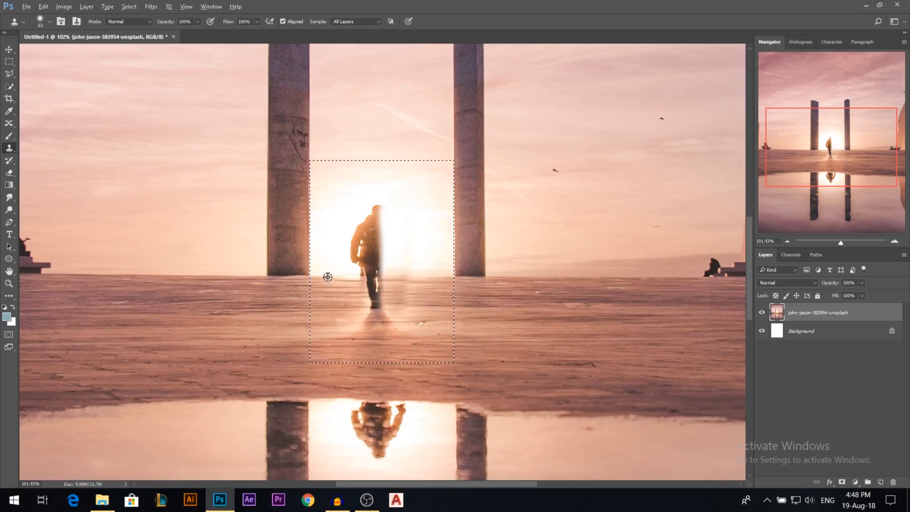
left_click_drag(346, 274, 349, 249)
left_click_drag(355, 208, 355, 263)
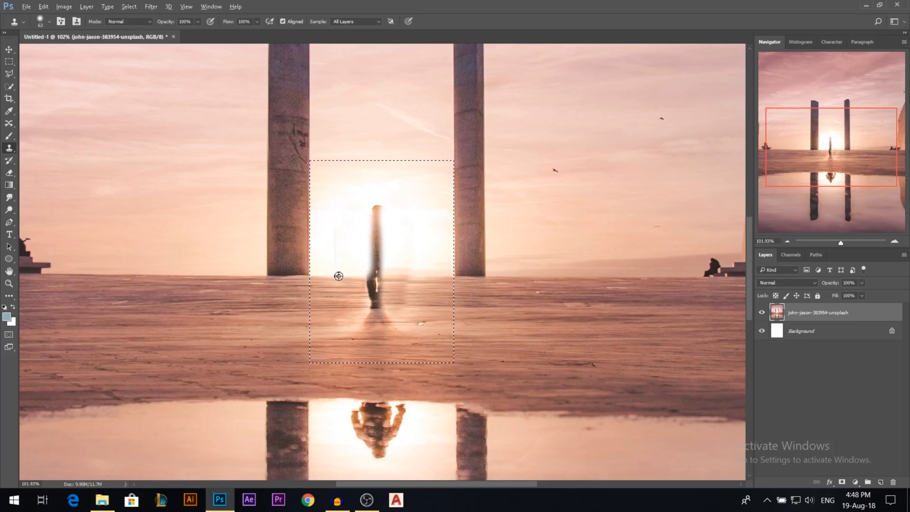
mouse_move(345, 271)
left_mouse_down()
mouse_move(368, 264)
mouse_move(368, 254)
mouse_move(362, 267)
left_mouse_up()
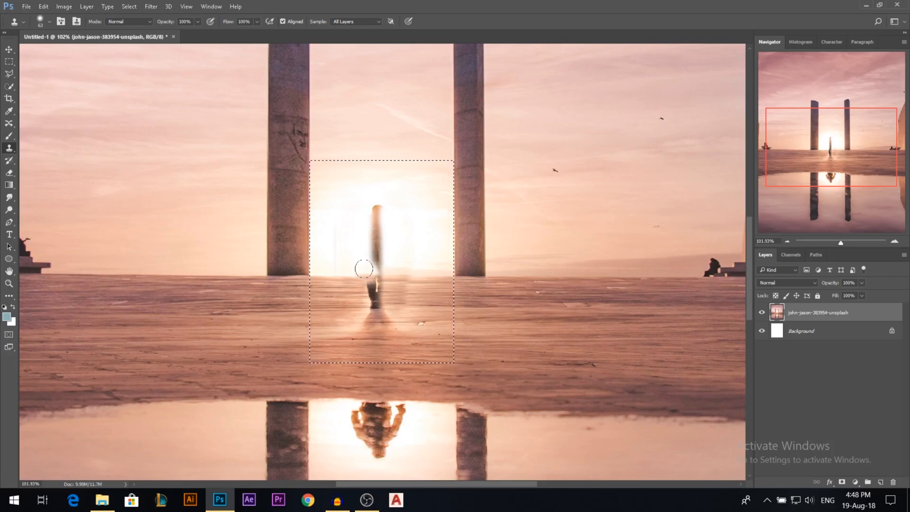
mouse_move(363, 269)
left_mouse_down()
mouse_move(371, 303)
mouse_move(378, 205)
left_mouse_up()
Clone nearby ground over the man's legs and shadow, and clear the selection.
left_click(429, 306, "alt")
left_click_drag(402, 311, 360, 317)
key("ctrl+z")
mouse_move(412, 301)
left_mouse_down()
mouse_move(415, 253)
mouse_move(421, 305)
mouse_move(364, 318)
left_mouse_up()
left_click(421, 299, "alt")
key("ctrl+d")
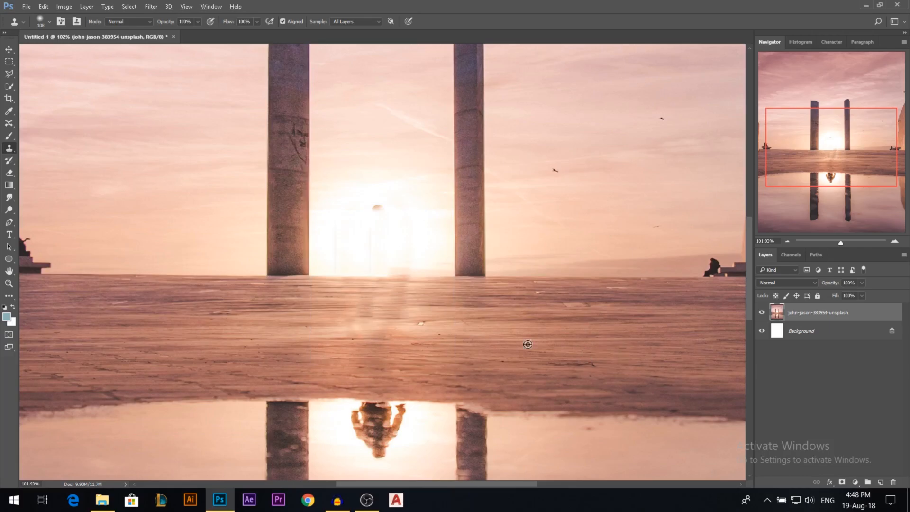
Clone bright sky over the leftover spot from the man's head in the sun's glow.
scroll(562, 346, "down", 1)
left_click_drag(434, 229, 419, 226)
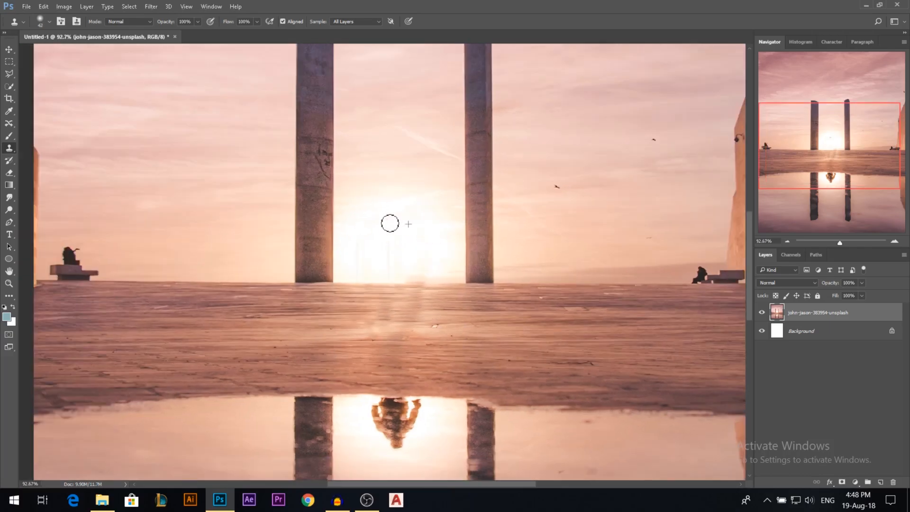
scroll(390, 223, "down", 10)
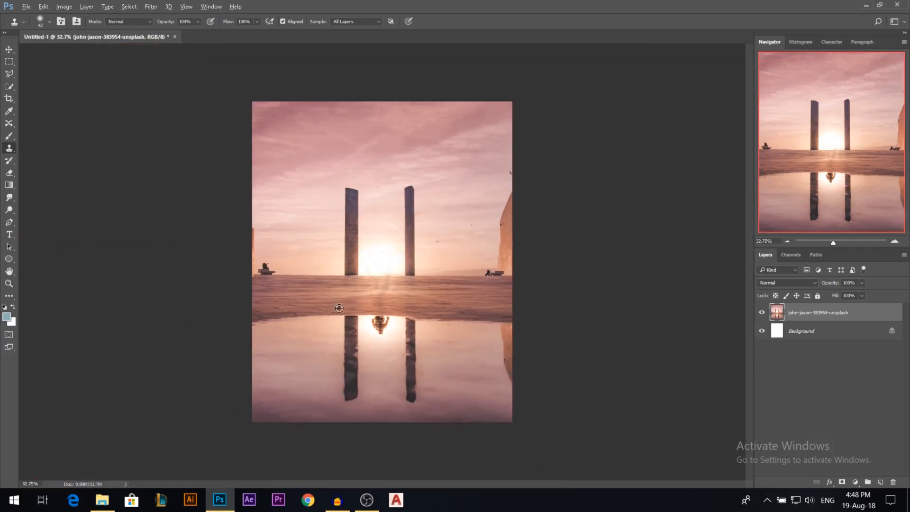
Clone the bright water over the man's reflection between the pillar reflections.
scroll(339, 309, "up", 10)
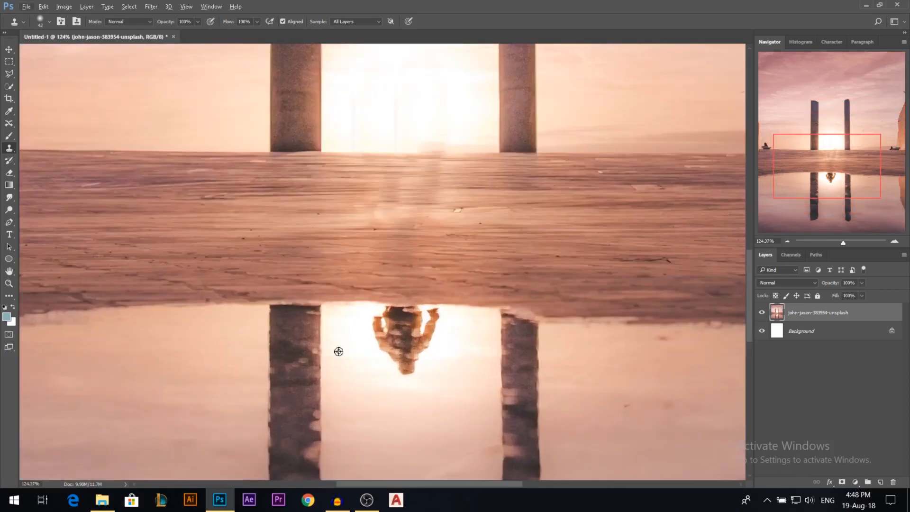
mouse_move(337, 350)
left_mouse_down()
mouse_move(376, 350)
mouse_move(376, 319)
mouse_move(398, 317)
mouse_move(366, 348)
mouse_move(402, 361)
mouse_move(386, 334)
left_mouse_up()
left_click_drag(407, 371, 398, 326)
mouse_move(371, 354)
left_mouse_down()
mouse_move(402, 319)
mouse_move(424, 317)
mouse_move(369, 318)
mouse_move(394, 317)
mouse_move(381, 330)
mouse_move(428, 329)
left_mouse_up()
Clone sky over the seated figure and bench at the left end of the horizon.
scroll(449, 386, "down", 2)
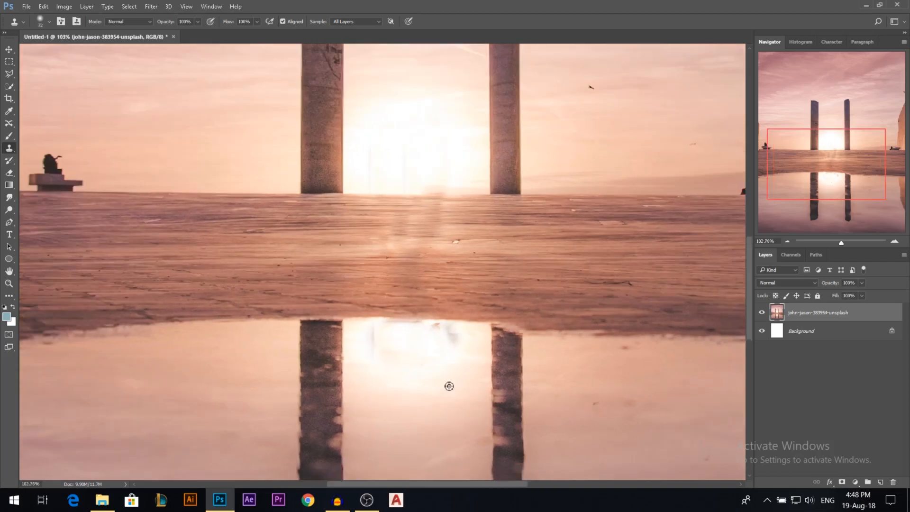
scroll(449, 386, "down", 3)
scroll(256, 261, "up", 3)
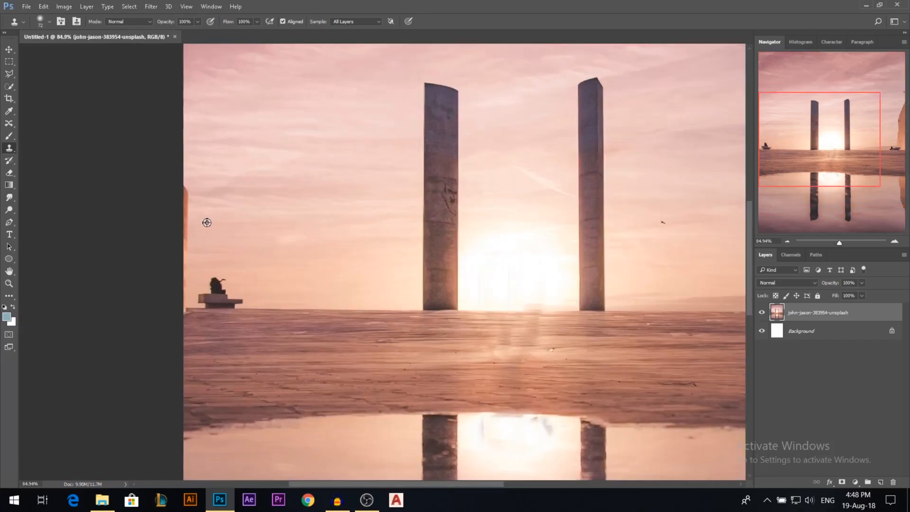
scroll(213, 237, "down", 1)
right_click(230, 259, "alt")
mouse_move(232, 280)
left_mouse_down()
mouse_move(203, 282)
mouse_move(230, 283)
left_mouse_up()
right_click(232, 276, "alt")
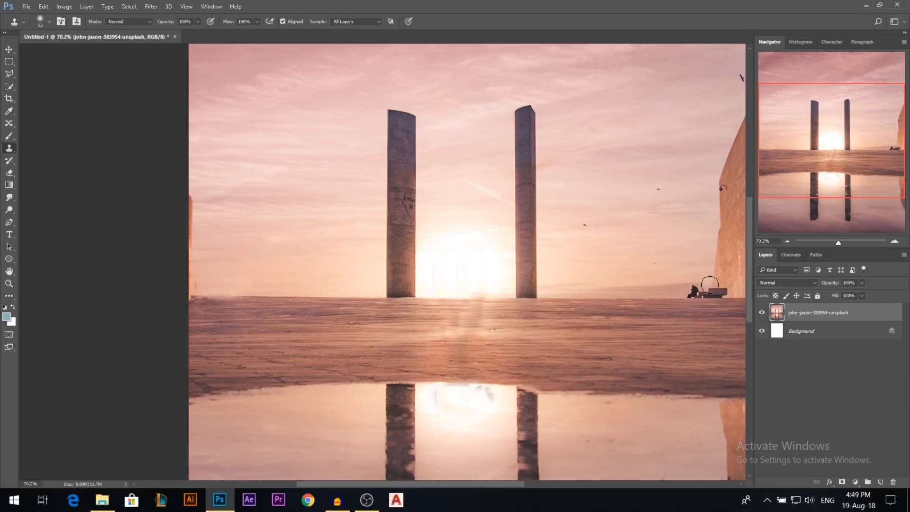
Clone sky over the seated figure beside the bench at the right end of the horizon, redoing the first attempt.
right_click(667, 286, "alt")
left_click_drag(690, 292, 702, 292)
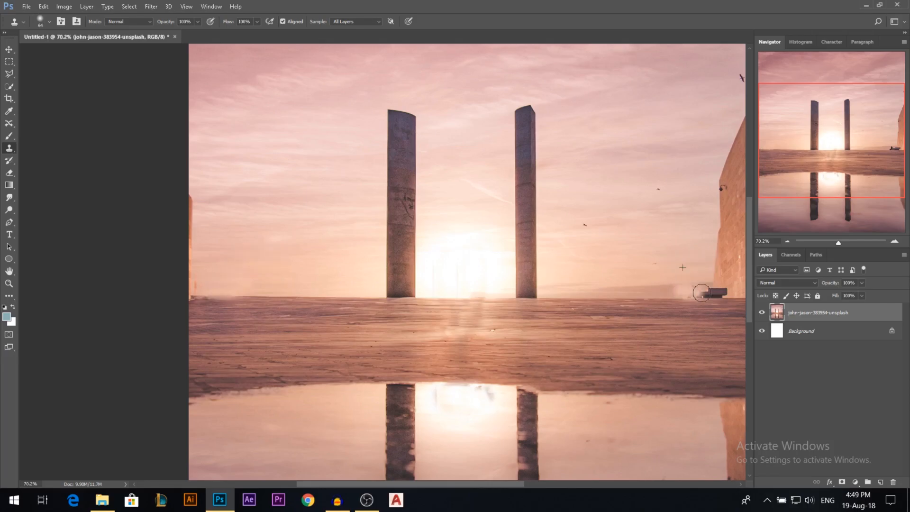
key("ctrl+z")
right_click(662, 286, "alt")
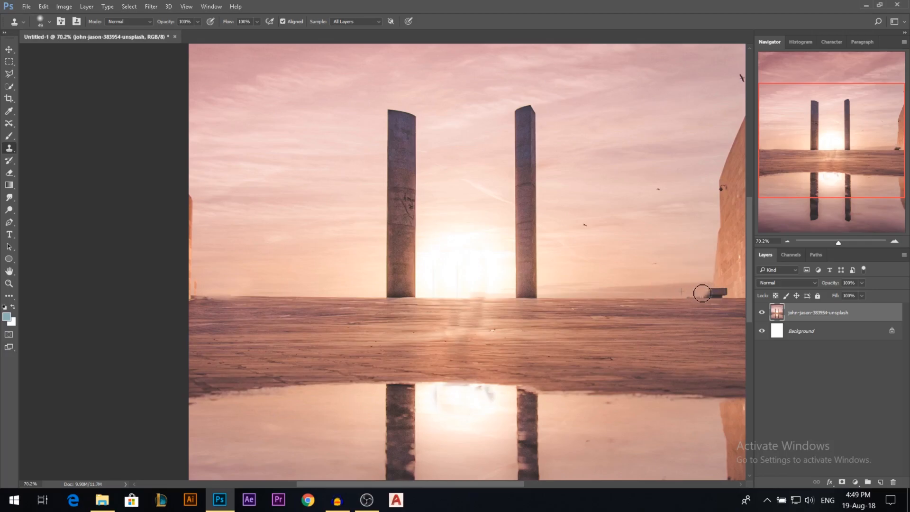
Examine the retouched photo as a whole and up close around the pillars and horizon.
key("ctrl+0")
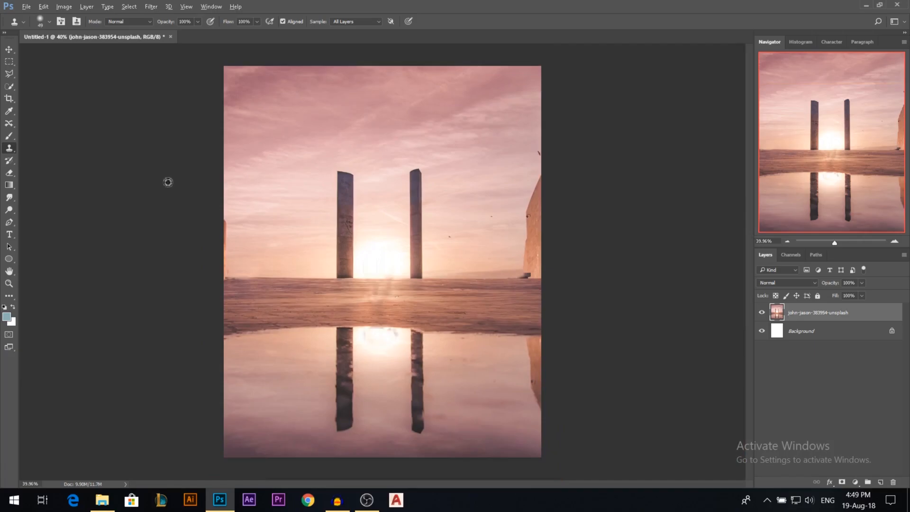
key("v")
scroll(410, 275, "down", 2)
scroll(333, 294, "up", 3)
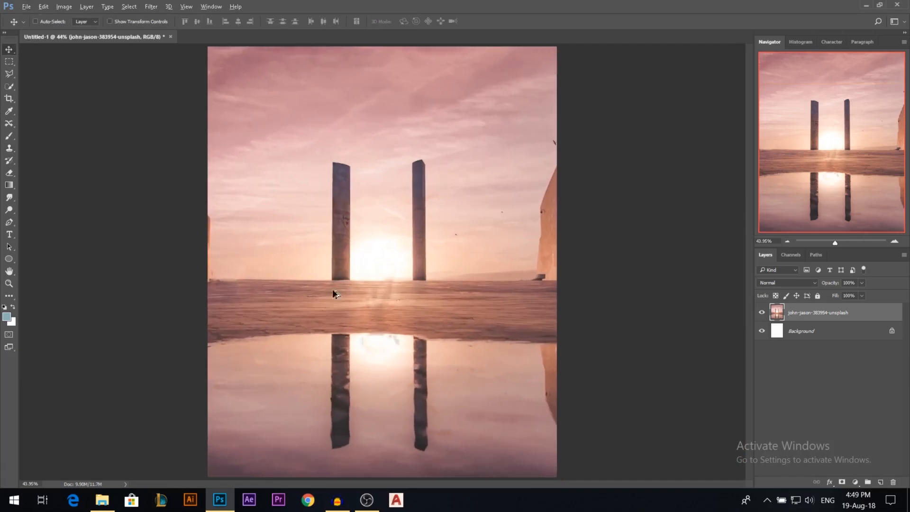
scroll(271, 142, "up", 5)
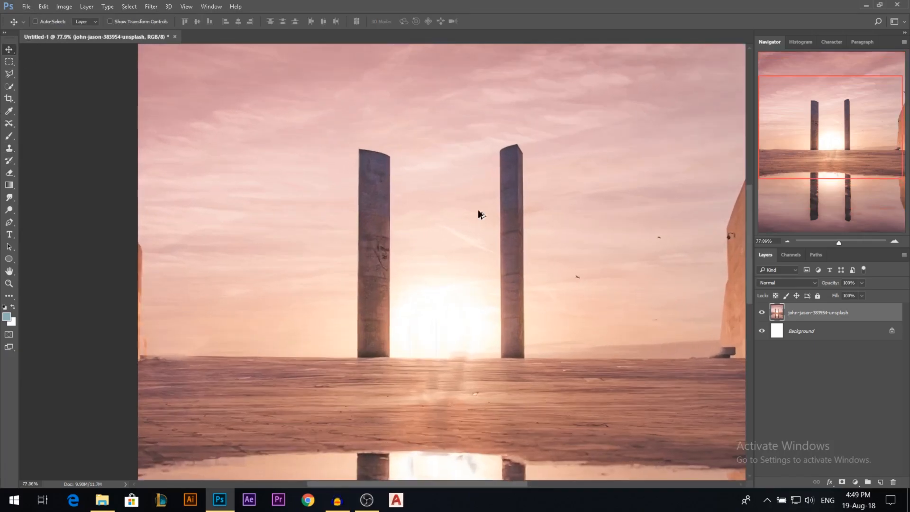
scroll(490, 190, "up", 1)
scroll(493, 147, "down", 1)
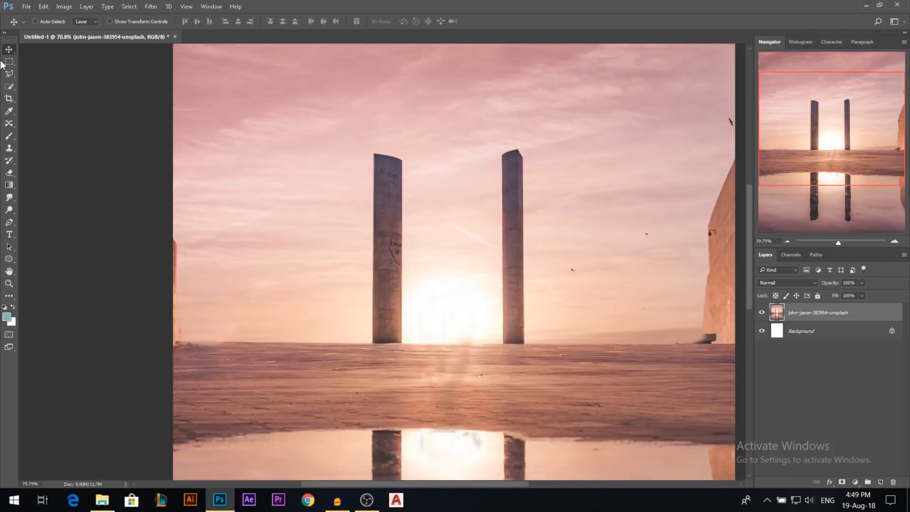
scroll(441, 216, "down", 1)
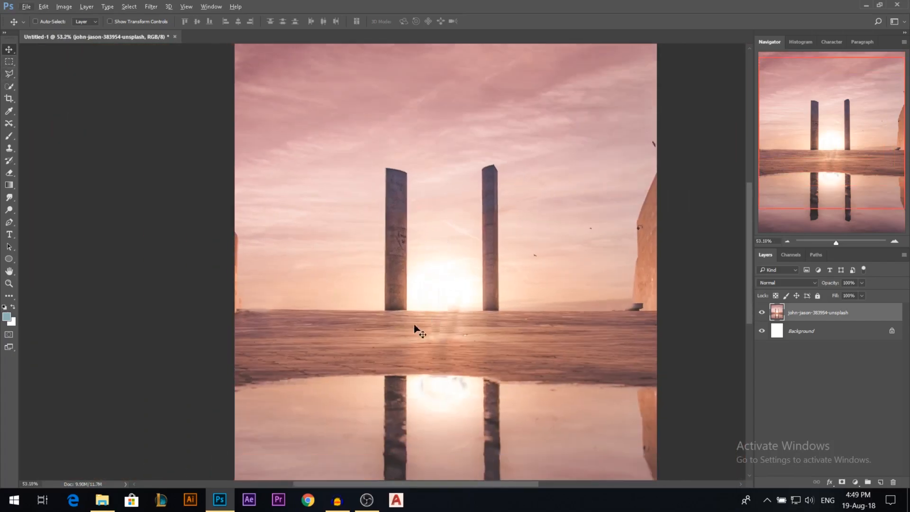
Quick-select the sky around and between the pillars and invert the selection to the pillars, ground and water.
left_click(10, 88)
mouse_move(443, 157)
left_mouse_down()
mouse_move(447, 218)
mouse_move(476, 127)
mouse_move(561, 195)
mouse_move(562, 223)
left_mouse_up()
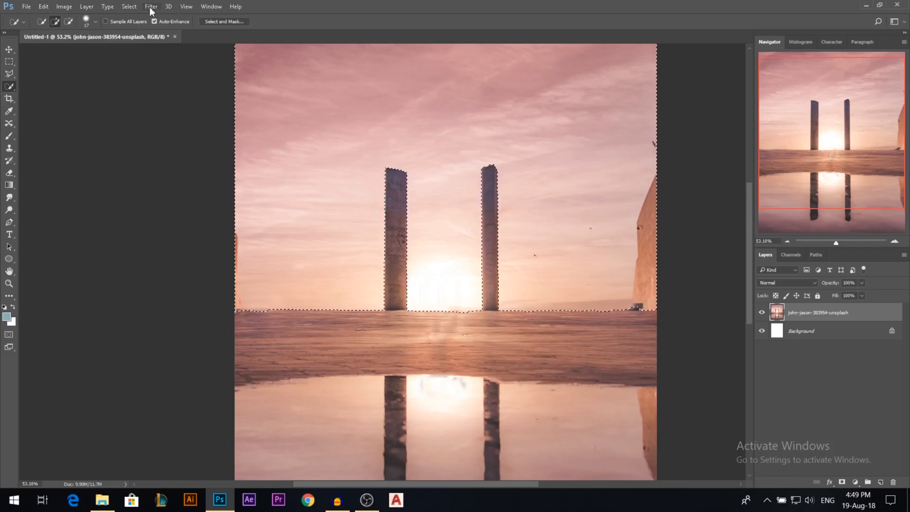
left_click(129, 6)
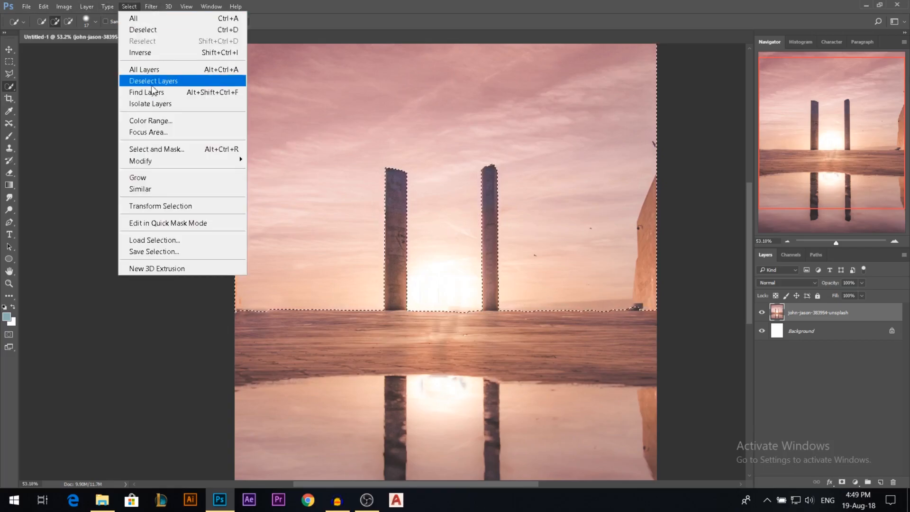
left_click(154, 52)
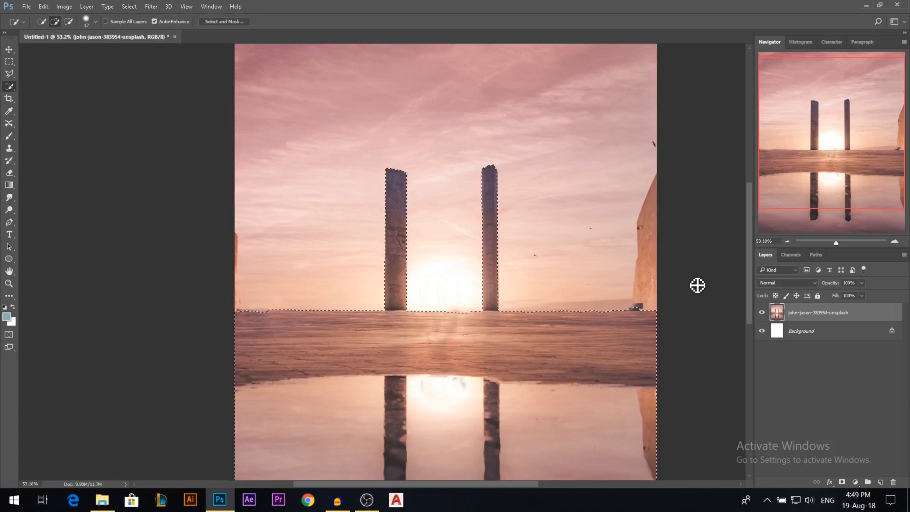
Copy the selected pillars, ground and water to a new layer and move the copy up and to the left.
key("ctrl+j")
key("v")
mouse_move(573, 342)
left_mouse_down()
mouse_move(534, 297)
mouse_move(494, 217)
mouse_move(457, 193)
left_mouse_up()
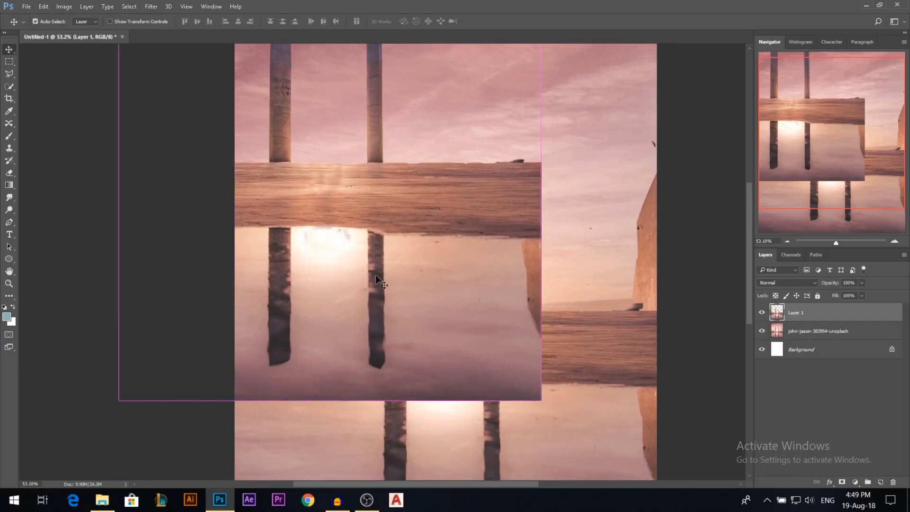
Undo the move of the copied foreground layer, along with a second trial move.
key("ctrl+z")
left_click_drag(488, 345, 478, 273)
key("ctrl+z")
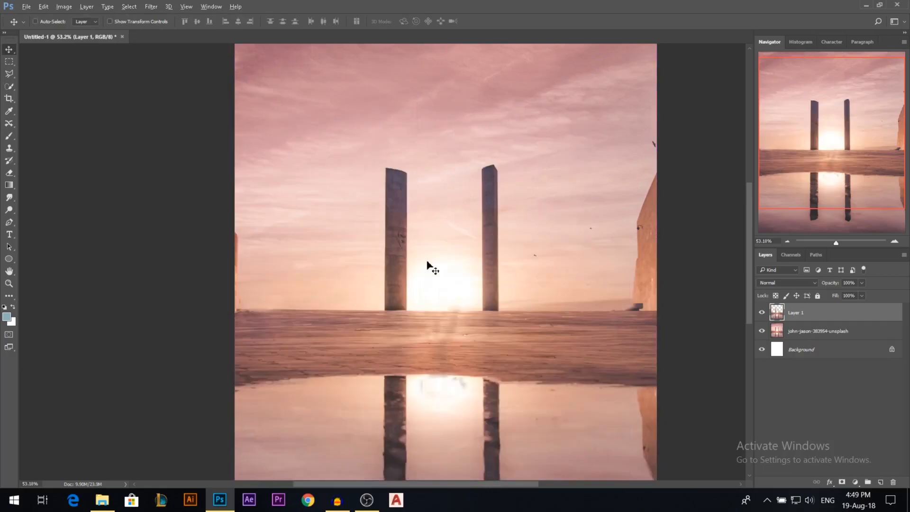
Outline the pillar right of the sun with the Polygonal Lasso, from its base around its top.
left_click(9, 74)
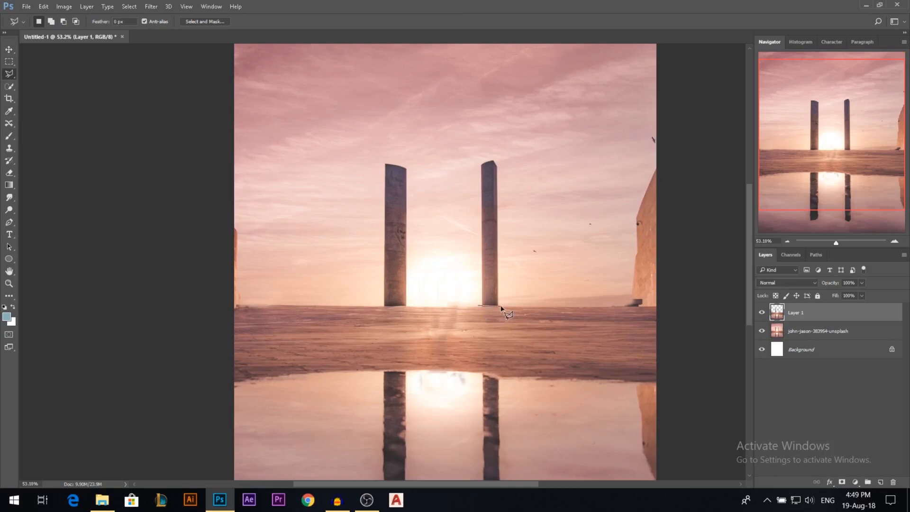
left_click(573, 213)
left_click(524, 129)
left_click(422, 129)
double_click(454, 202)
Try to move the selected pillar up onto the pillar left of the sun.
key("v")
left_click_drag(483, 244, 390, 147)
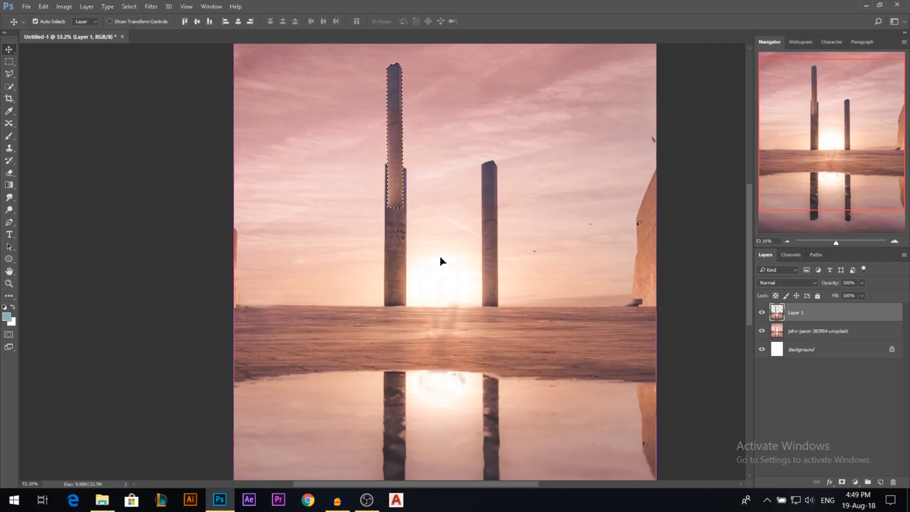
key("ctrl+z")
scroll(330, 272, "down", 3)
scroll(407, 264, "up", 3)
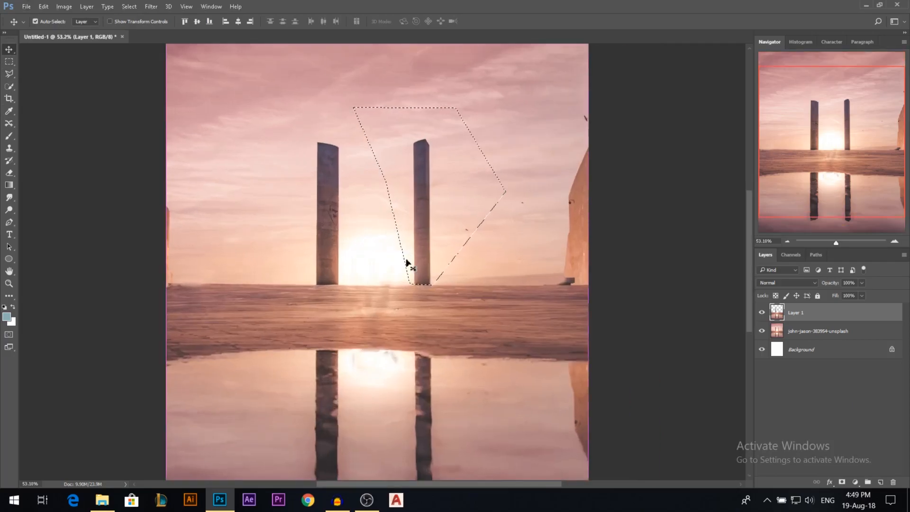
Copy the selected pillar to a new layer, place it left of both pillars and stack it beneath Layer 1.
key("ctrl+j")
left_click_drag(432, 245, 323, 251)
left_click_drag(827, 316, 825, 335)
key("ctrl")
Flip the copied pillar horizontally, enlarge it well above the others and position it left of them on the horizon.
key("ctrl+t")
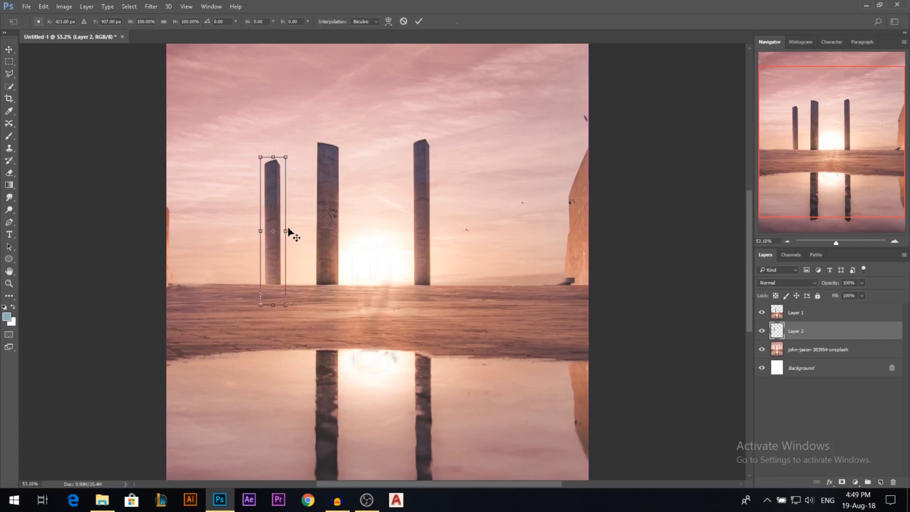
right_click(286, 229)
left_click(327, 373)
left_click_drag(292, 167, 349, 116)
left_click_drag(276, 180, 276, 153)
mouse_move(274, 80)
left_mouse_down()
mouse_move(268, 72)
mouse_move(291, 77)
left_mouse_up()
left_click_drag(277, 129, 278, 117)
left_click_drag(289, 61, 287, 69)
left_click_drag(263, 124, 244, 125)
key("Return")
scroll(393, 191, "up", 6)
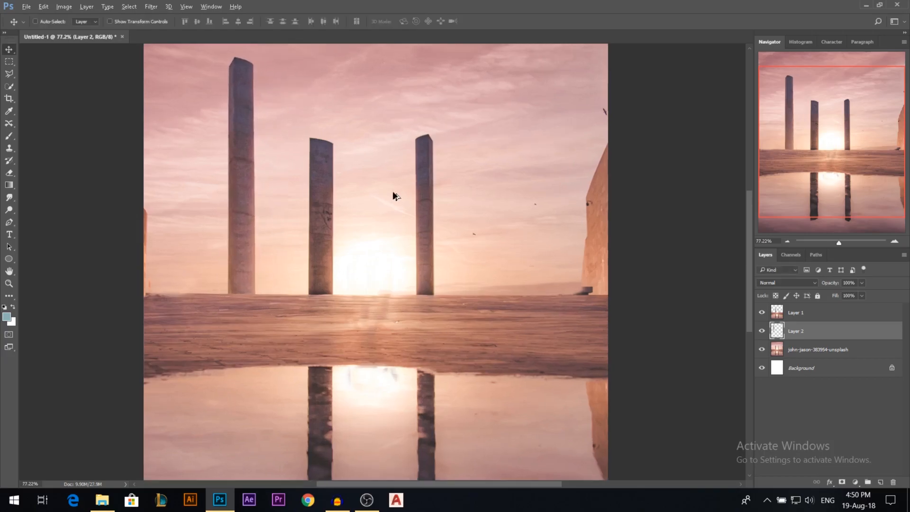
Lasso the pillar just left of the sun on Layer 1 and copy it to a new layer.
scroll(519, 309, "down", 1)
left_click(304, 211, "ctrl")
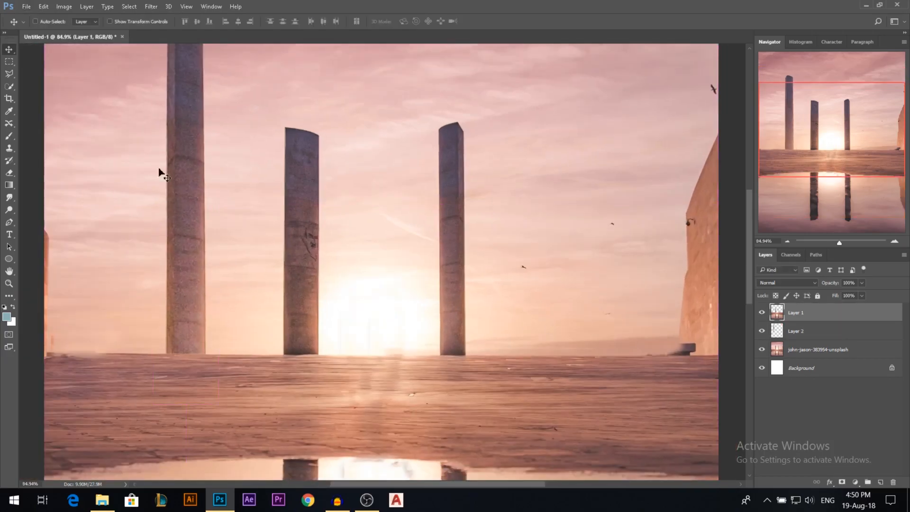
left_click(11, 75)
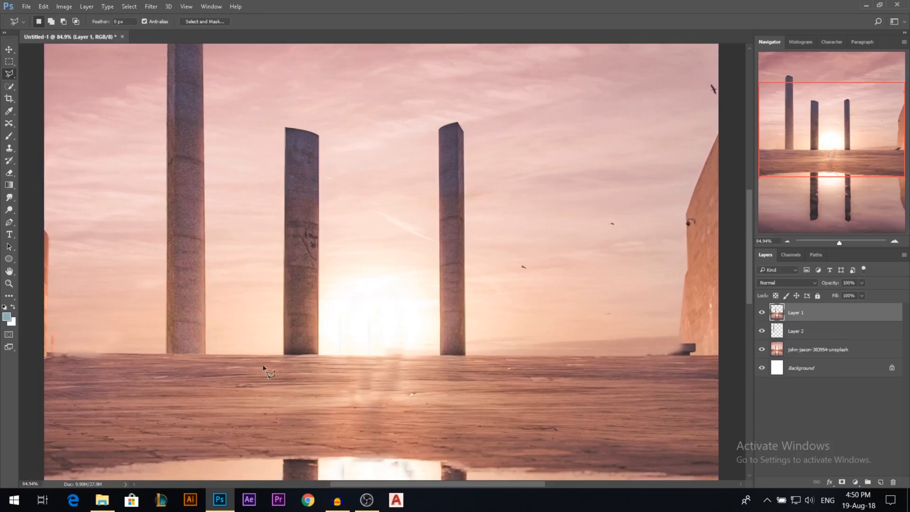
left_click(328, 355)
left_click(366, 106)
double_click(266, 95)
key("ctrl+j")
Duplicate that pillar to the right of the sun, enlarge it and stack the duplicate beneath Layer 1.
key("v")
scroll(328, 225, "down", 3)
left_click_drag(319, 246, 500, 236)
key("ctrl+t")
left_click_drag(506, 142, 514, 94)
key("Return")
left_click_drag(825, 314, 812, 359)
left_click_drag(462, 227, 480, 248)
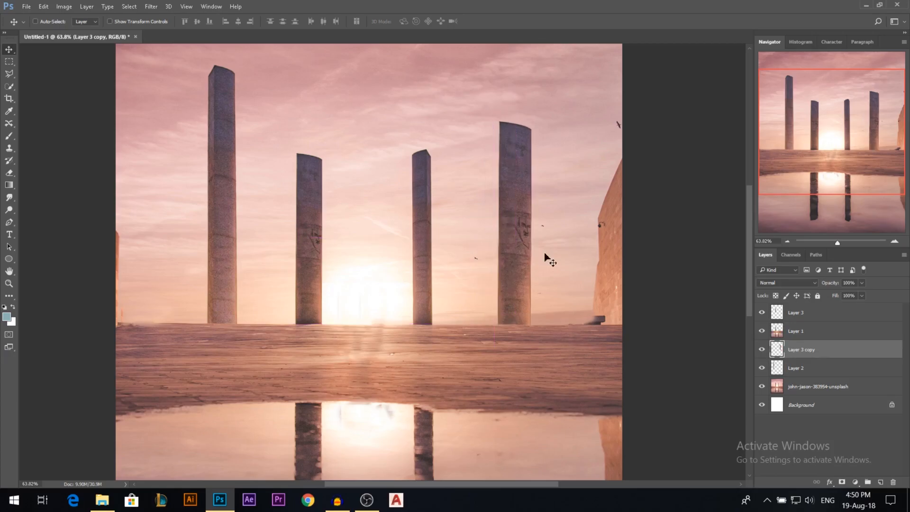
Flip the enlarged right pillar horizontally.
key("ctrl+t")
right_click(521, 233)
left_click(560, 385)
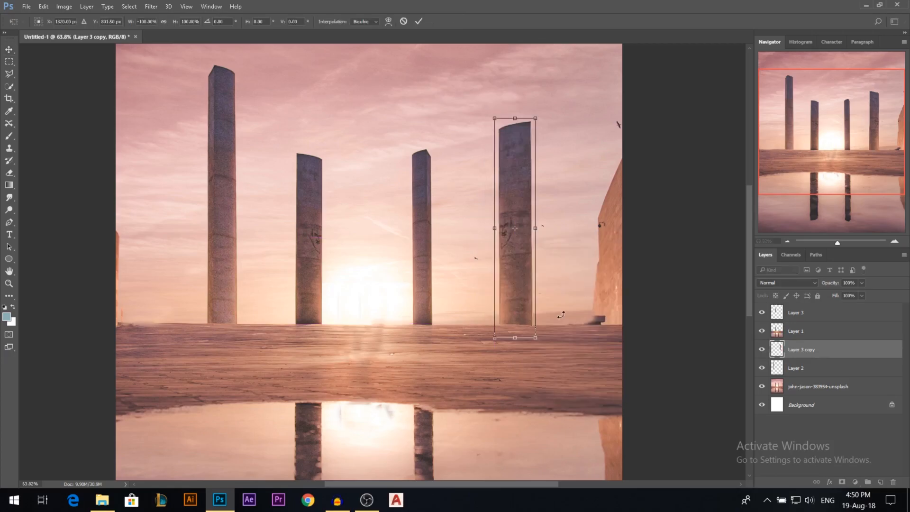
key("Return")
Duplicate the right pillar beside itself and flip the duplicate horizontally.
left_click_drag(519, 252, 538, 245)
key("ctrl+t")
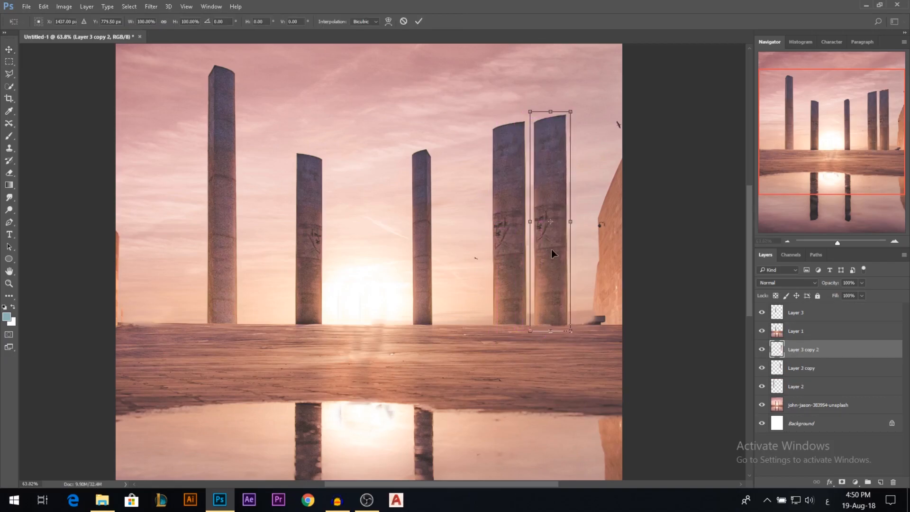
right_click(551, 249)
left_click(601, 402)
key("Return")
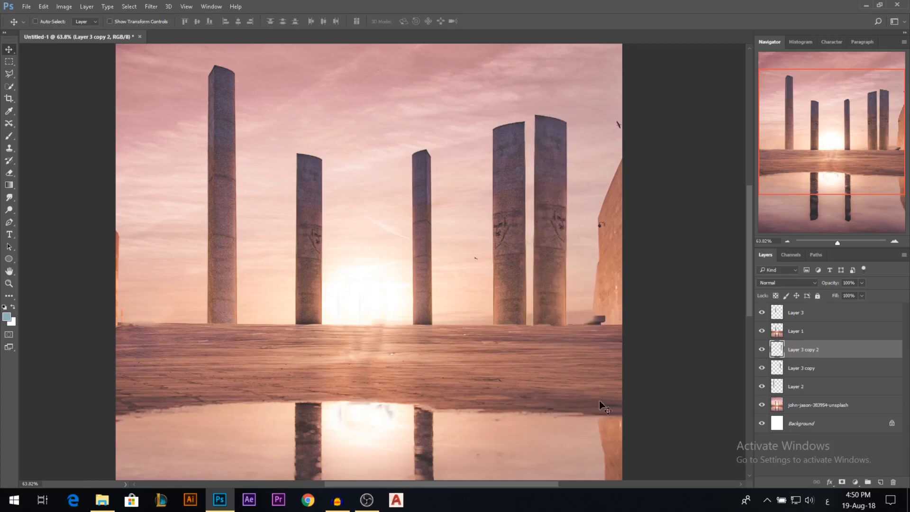
Move the flipped duplicate against the right pillar's edge and narrow it to about 31% width as a side face.
left_click_drag(555, 239, 534, 230)
key("ctrl+t")
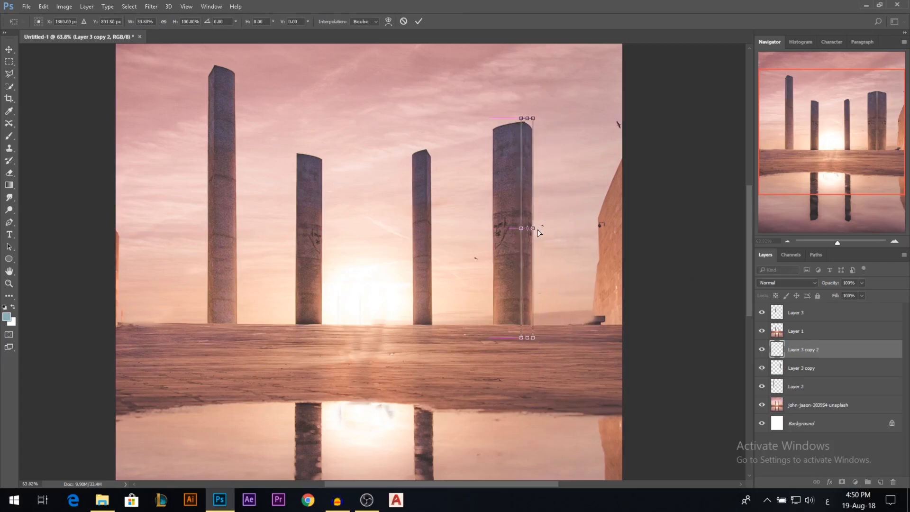
key("Return")
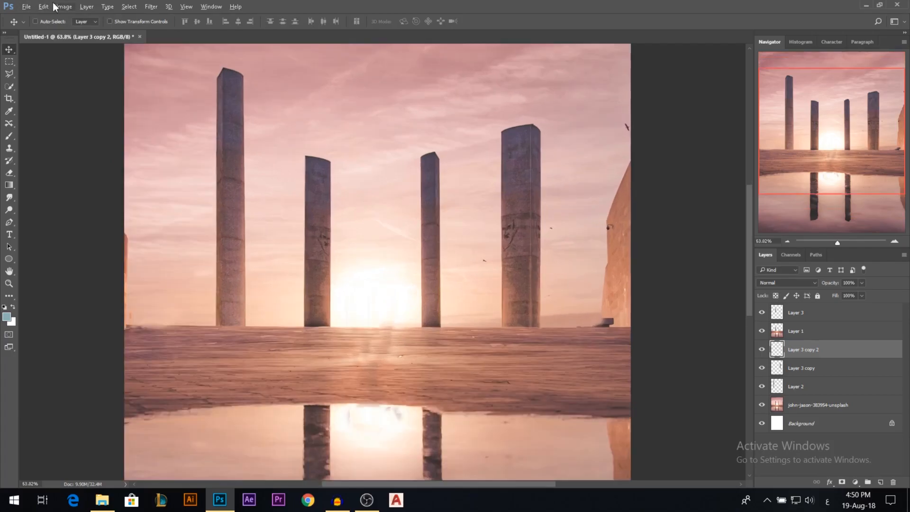
Darken the right pillar's narrow side face with Brightness/Contrast, setting brightness to -61.
left_click(60, 7)
mouse_move(81, 37)
left_click(227, 36)
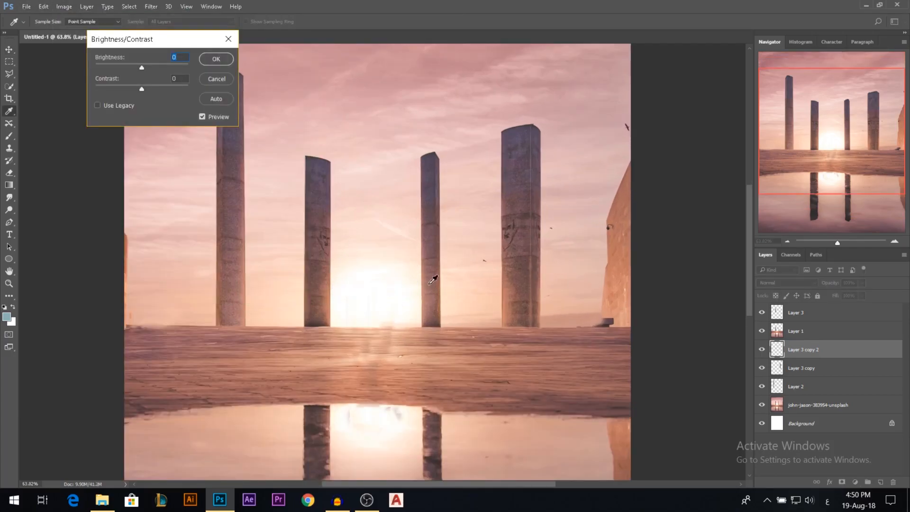
left_click(123, 68)
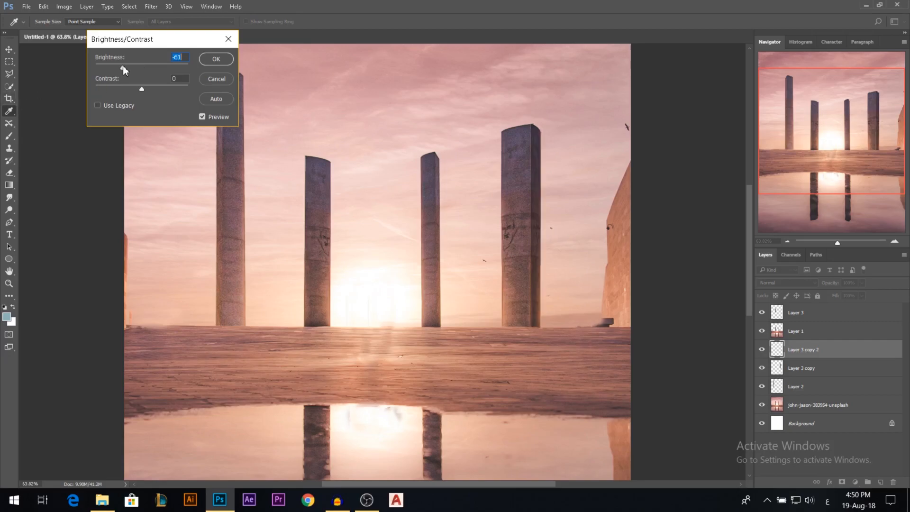
left_click(216, 59)
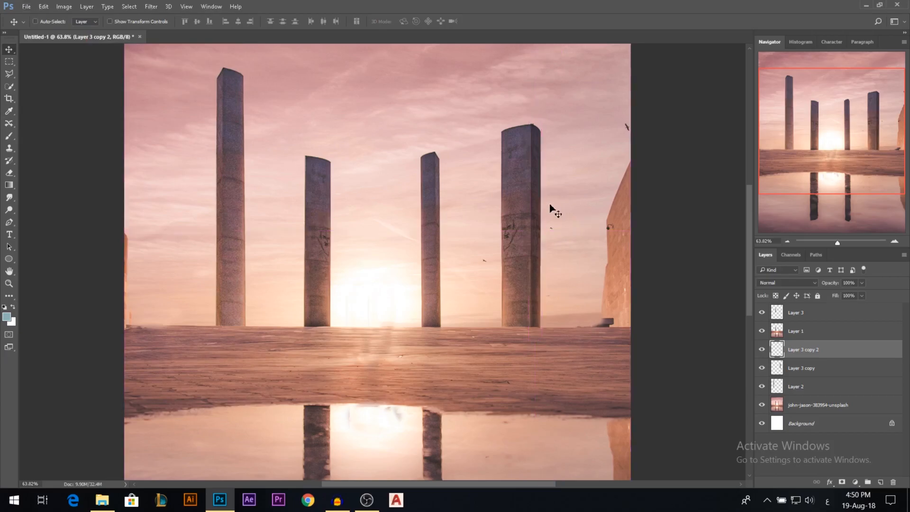
Set the Eraser opacity to 100% and touch up the side face's base, undoing a trial stroke along the seam.
scroll(558, 351, "up", 6)
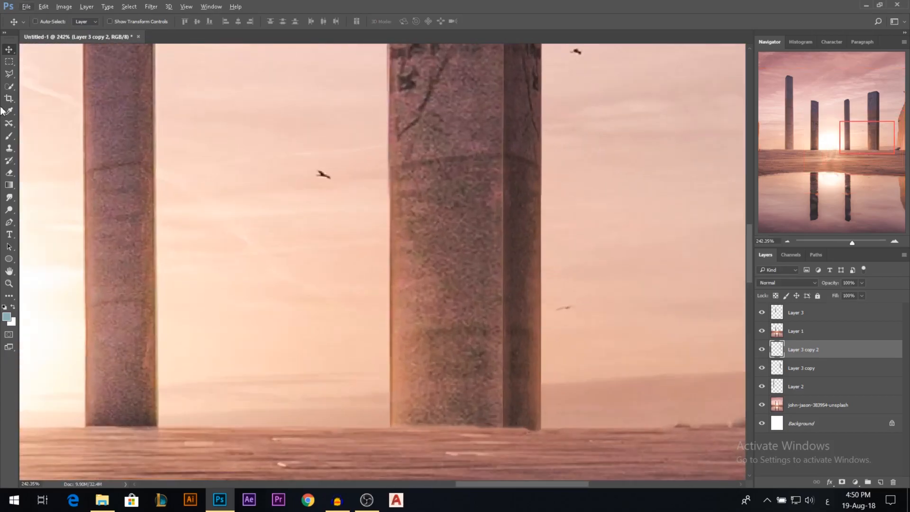
left_click(9, 173)
mouse_move(407, 284)
left_mouse_down()
mouse_move(297, 278)
mouse_move(311, 277)
left_mouse_up()
scroll(357, 319, "down", 3)
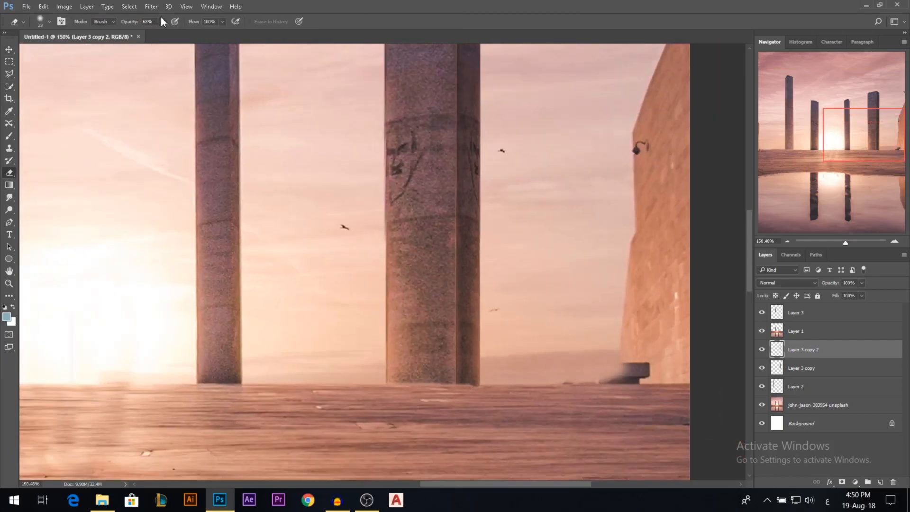
left_click_drag(130, 23, 152, 24)
left_click_drag(454, 375, 457, 193)
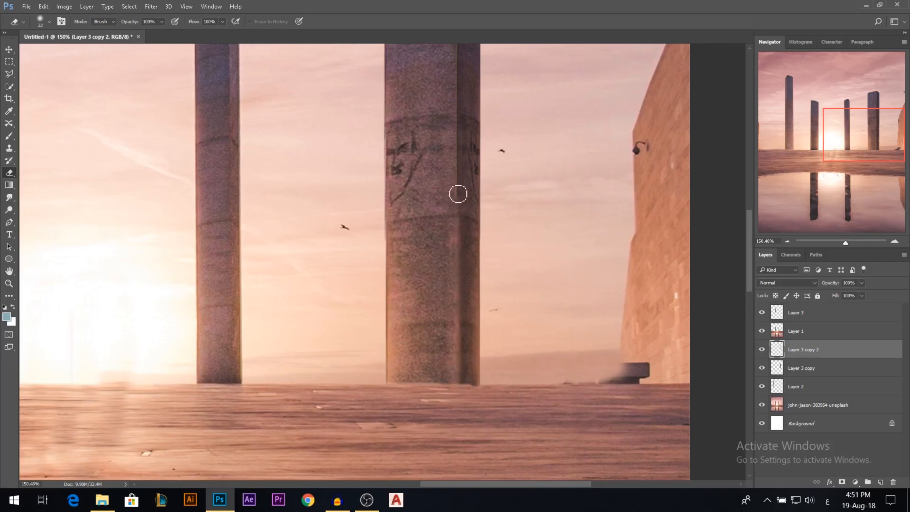
key("ctrl+z")
left_click_drag(451, 391, 458, 392)
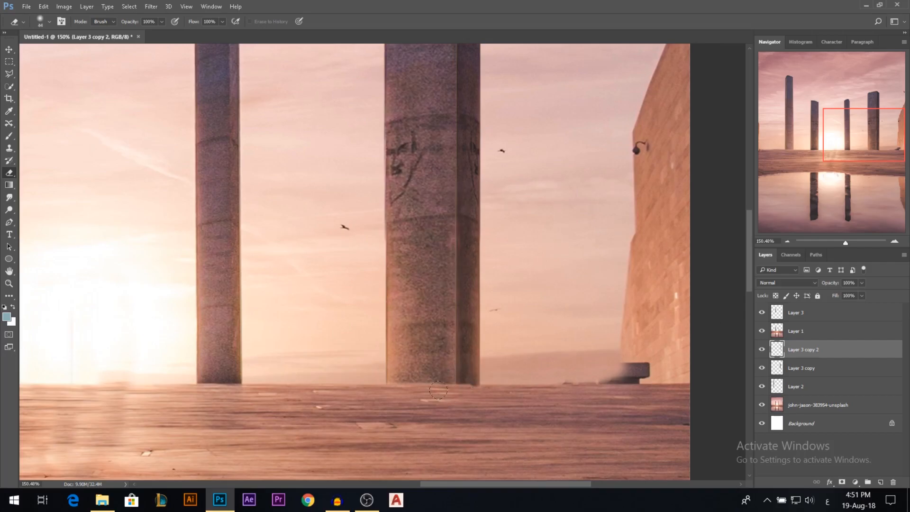
scroll(439, 391, "down", 3)
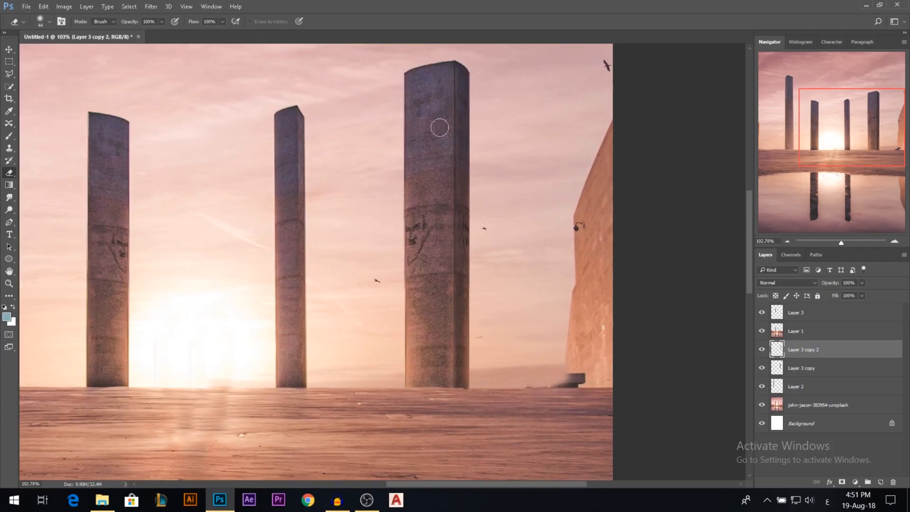
key("v")
left_click_drag(480, 299, 488, 332)
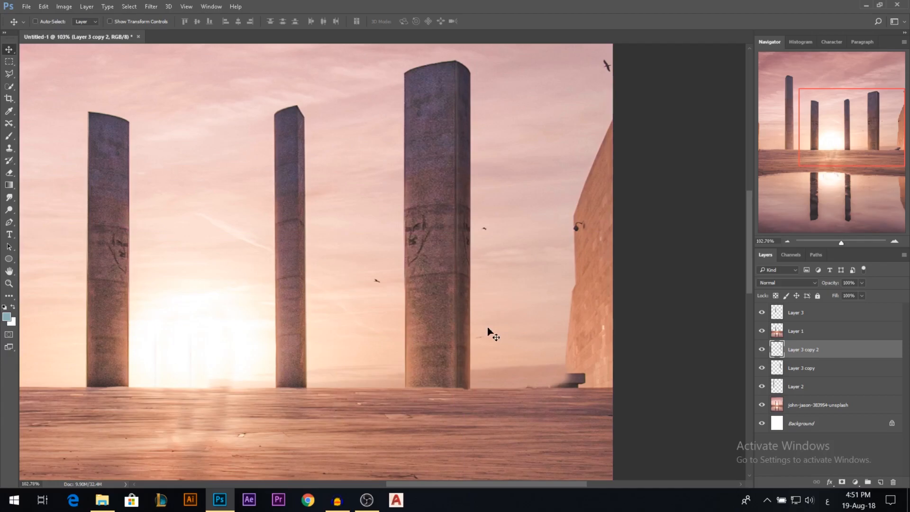
Select the right pillar's front and side face layers and merge them into one layer.
scroll(550, 274, "down", 7)
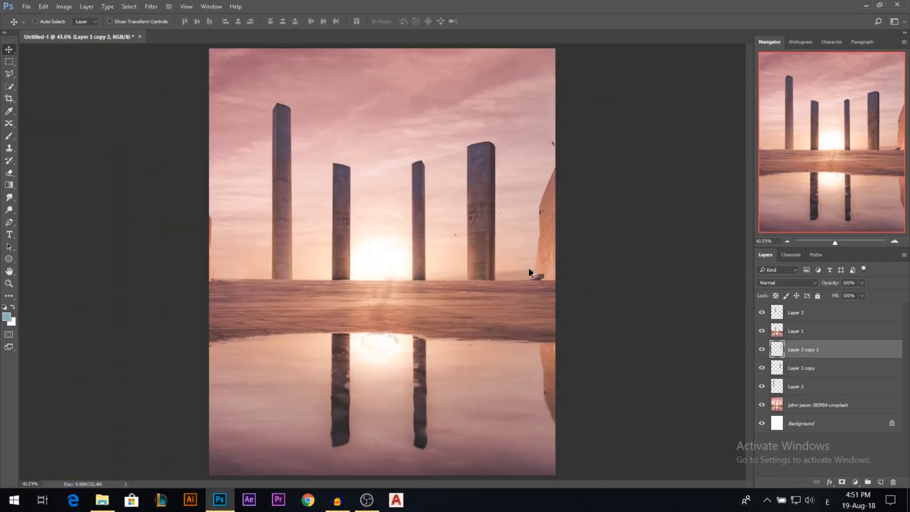
scroll(531, 273, "down", 1)
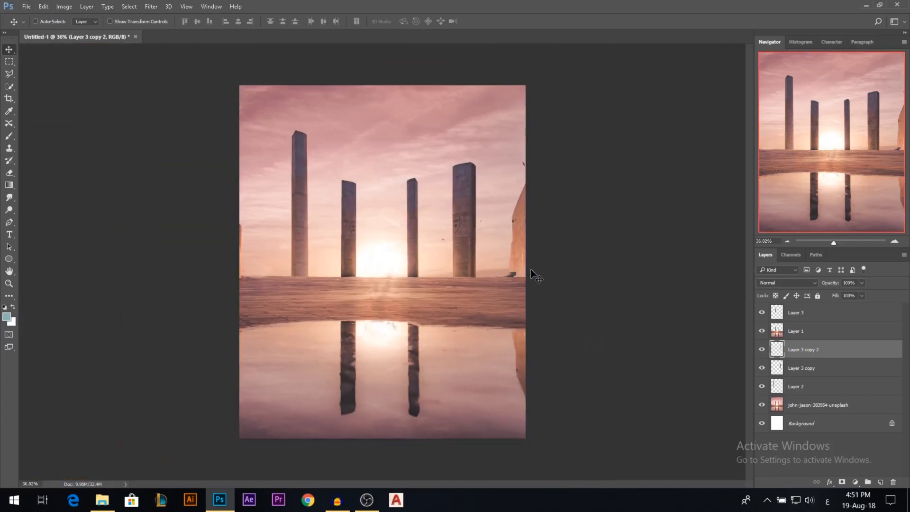
scroll(190, 122, "up", 3)
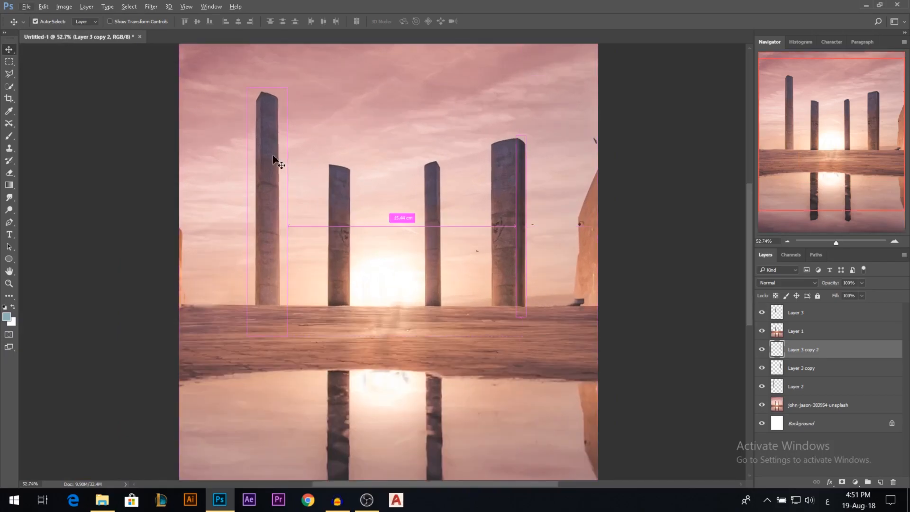
scroll(351, 214, "down", 1)
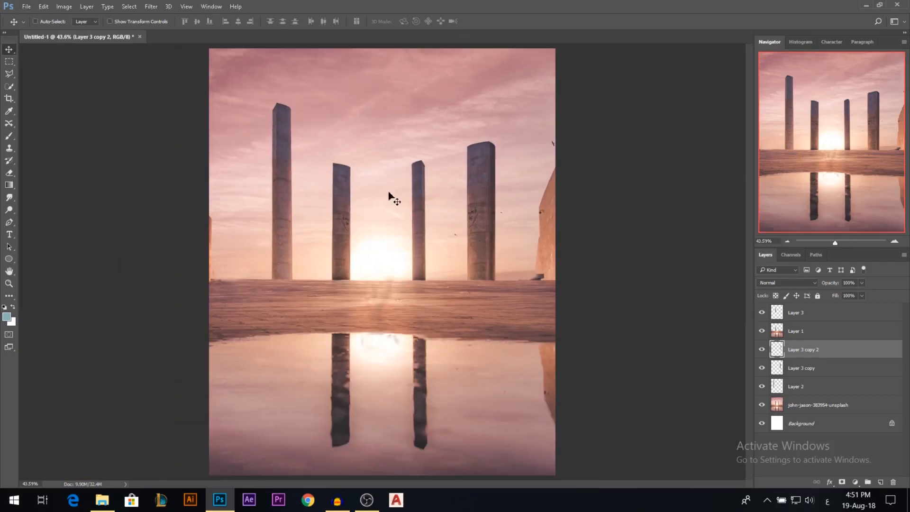
left_click(492, 215, "ctrl")
left_click(494, 215, "ctrl+shift")
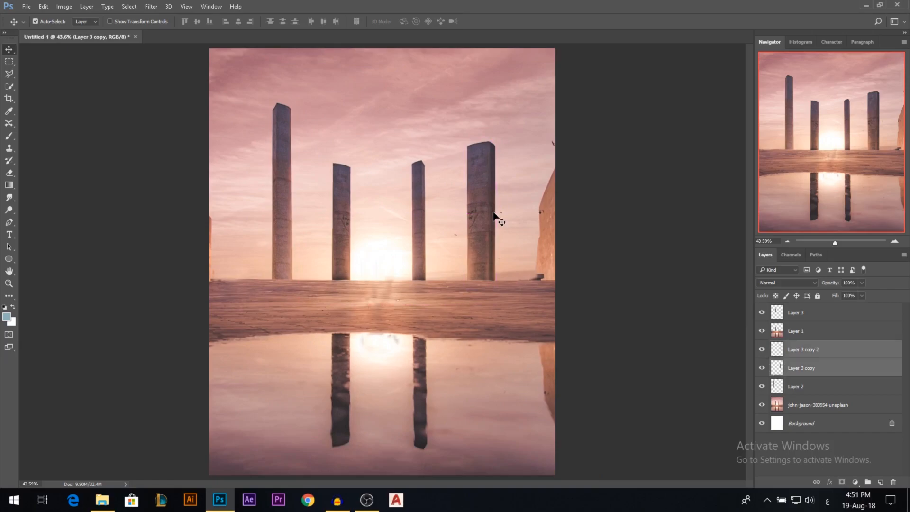
left_click_drag(495, 215, 495, 205)
key("ctrl+z")
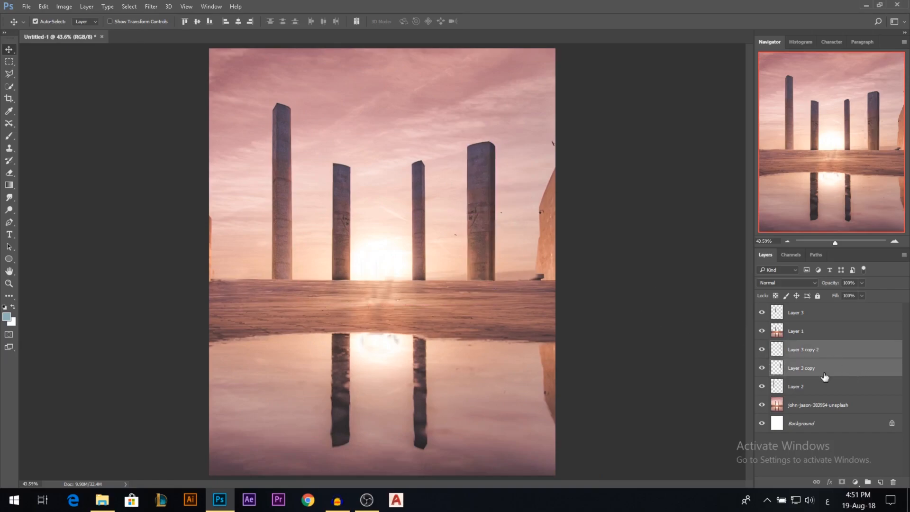
key("ctrl+e")
Enlarge the merged right pillar upward from the horizon to about the height of the tall left pillar.
left_click_drag(523, 283, 486, 259)
key("ctrl+z")
scroll(445, 243, "down", 2)
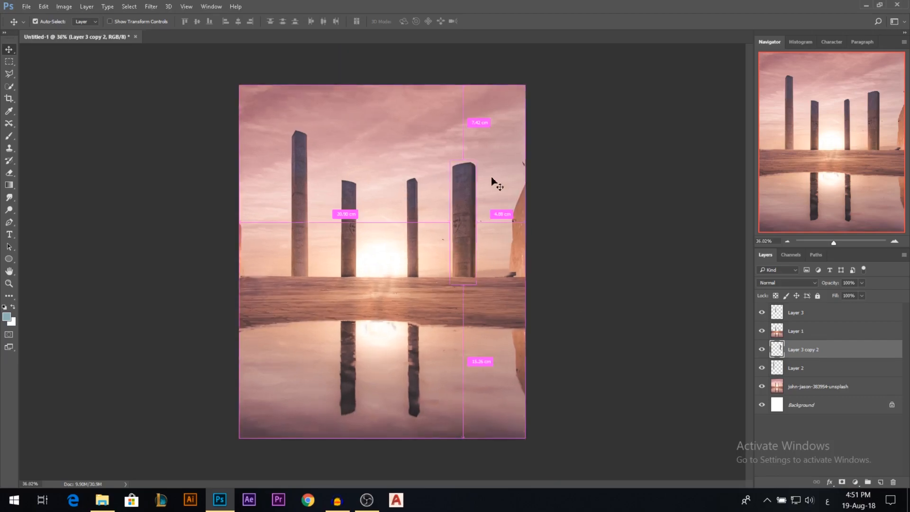
left_click_drag(502, 184, 509, 138)
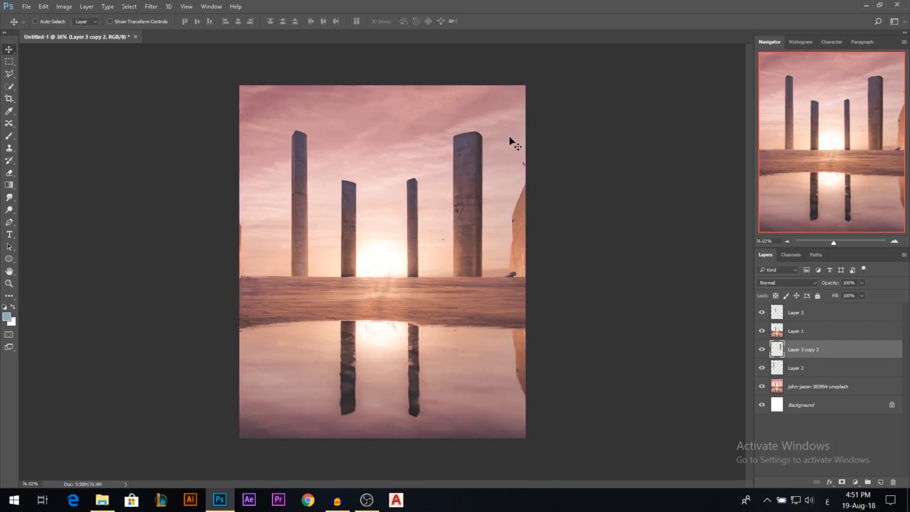
Enlarge the tall left pillar on Layer 2.
left_click(306, 184, "ctrl")
key("ctrl+t")
left_click_drag(285, 127, 273, 115)
key("Return")
Duplicate the tall left pillar toward the photo's left edge and shrink the duplicate into a small distant pillar.
scroll(297, 137, "up", 1)
left_click_drag(327, 195, 255, 254)
key("ctrl+t")
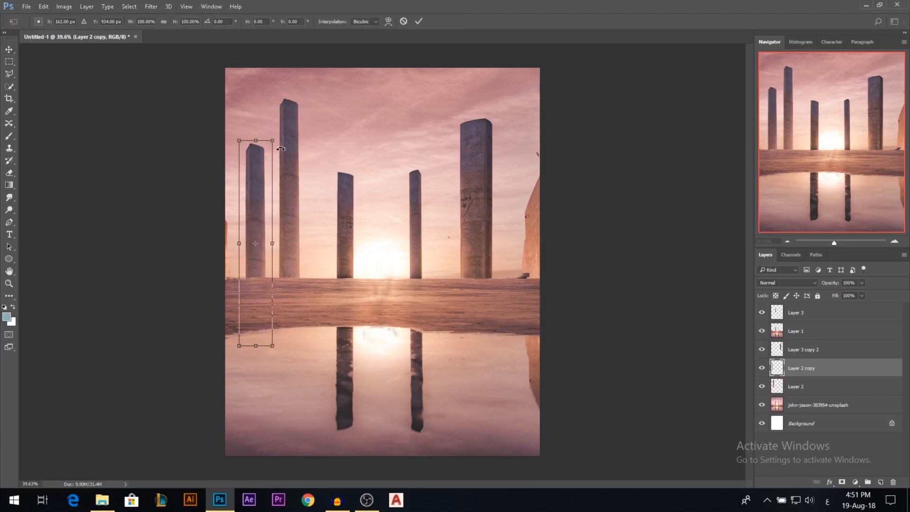
left_click_drag(272, 142, 258, 203)
key("Return")
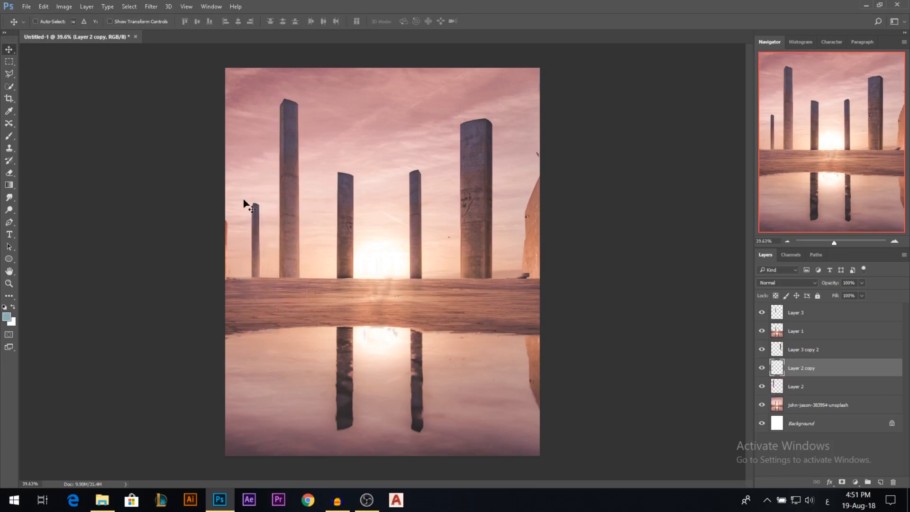
Duplicate the small pillar twice, placing enlarged copies just right of the tall left pillar and at the photo's left edge.
left_click_drag(257, 250, 311, 248)
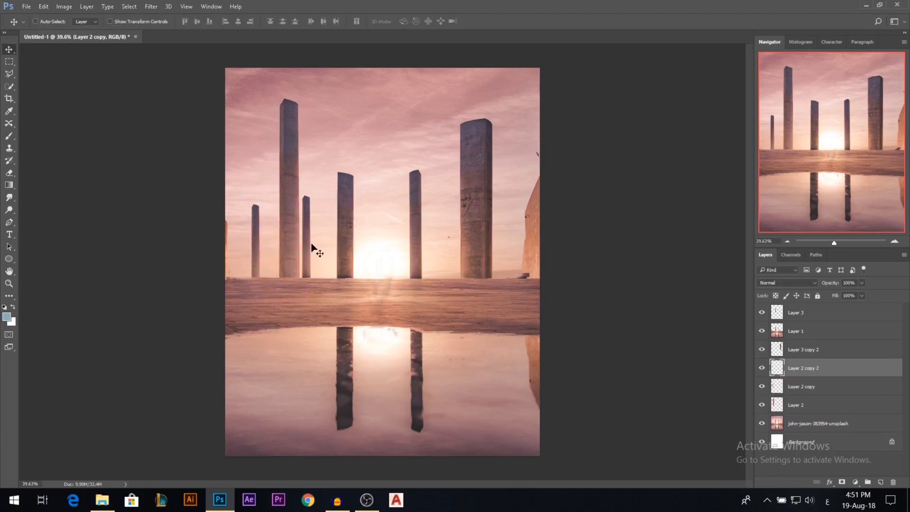
key("ctrl+t")
left_click_drag(307, 194, 239, 218)
key("Return")
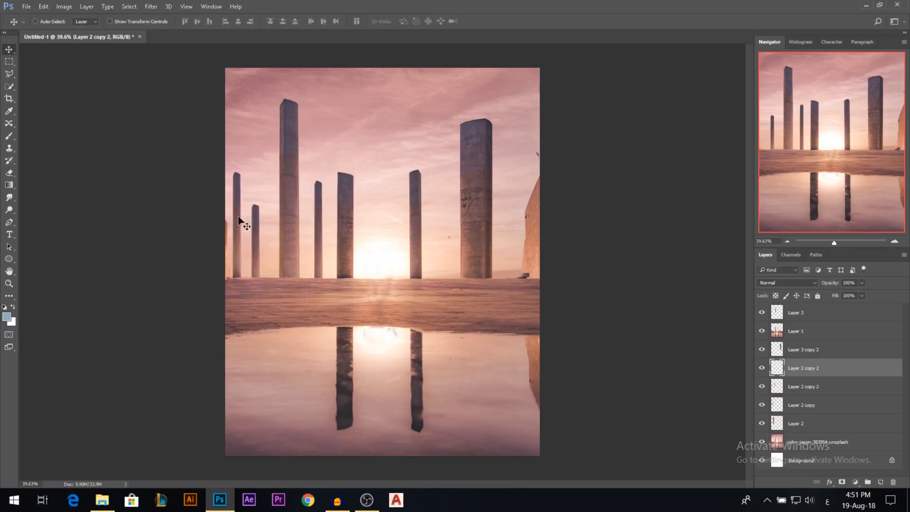
Stretch the slim pillar at the photo's left edge taller, keeping its base on the horizon.
key("ctrl+t")
mouse_move(243, 183)
left_mouse_down()
mouse_move(240, 138)
mouse_move(247, 174)
left_mouse_up()
key("Return")
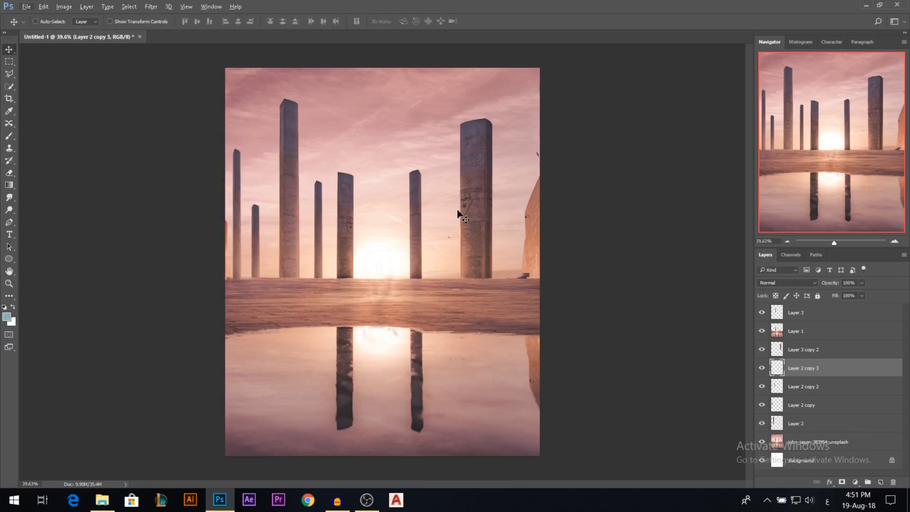
Duplicate the wide right pillar and shrink the copy into a slim pillar between it and the right central pillar.
left_click(483, 226, "ctrl")
left_click_drag(482, 226, 442, 208)
key("ctrl+t")
left_click_drag(454, 124, 437, 141)
key("Return")
key("ctrl+t")
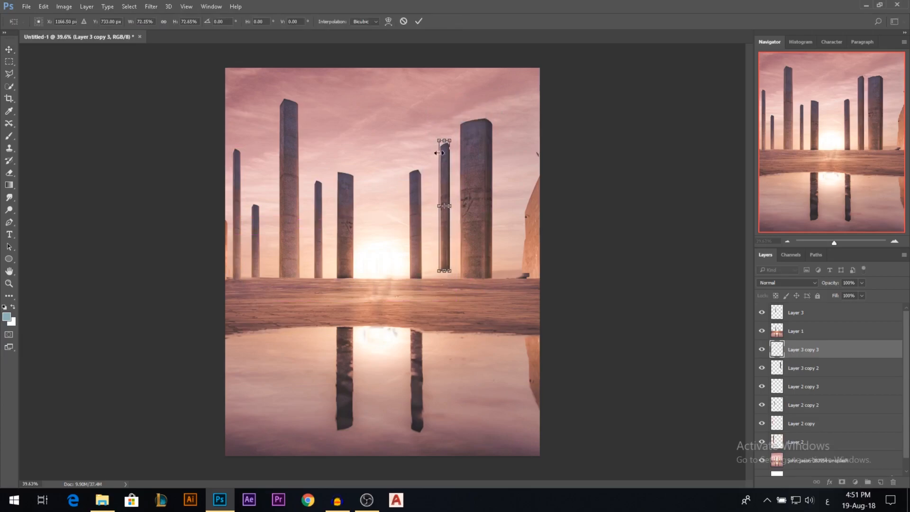
Duplicate the slim pillar to the right of the wide pillar and stretch the copy taller from the horizon.
left_click_drag(451, 208, 514, 220)
key("Return")
key("ctrl+t")
left_click_drag(516, 165, 512, 128)
key("Return")
scroll(518, 260, "down", 4)
scroll(291, 175, "up", 7)
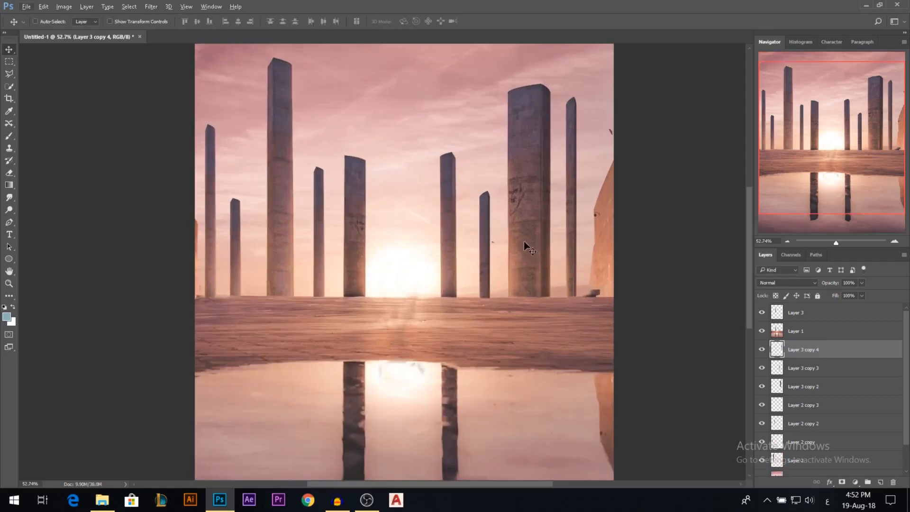
Select the five slim distant pillars and group their layers.
left_click_drag(571, 216, 585, 206)
key("ctrl+z")
left_click(487, 222, "shift")
left_click(318, 209, "shift")
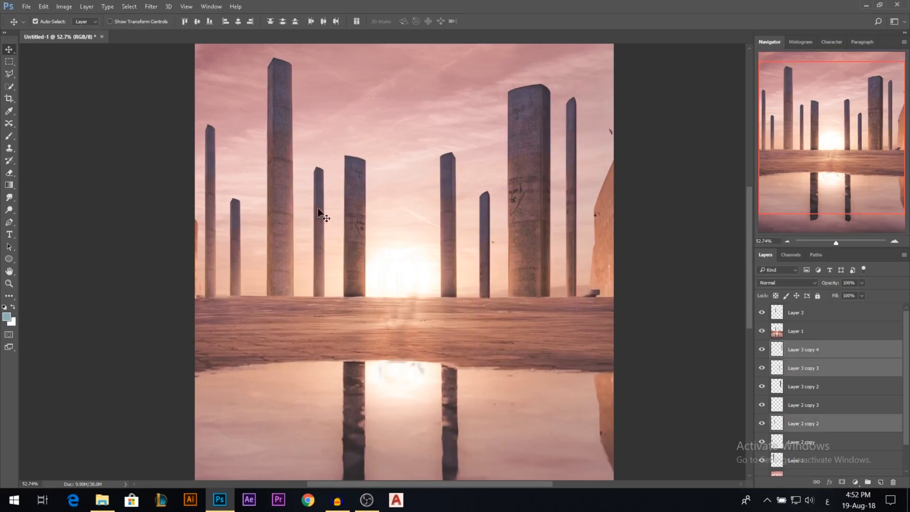
left_click(236, 237, "shift")
left_click(212, 243, "shift")
left_click_drag(483, 301, 463, 308)
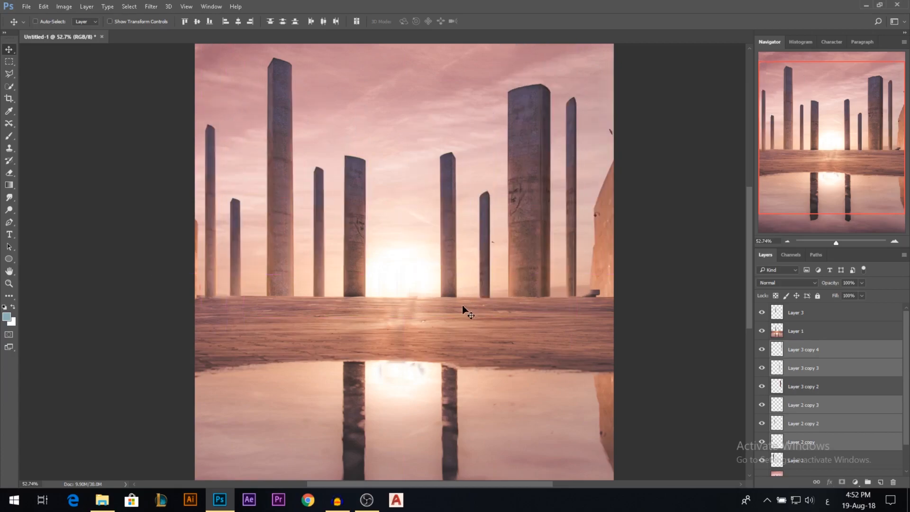
key("ctrl+g")
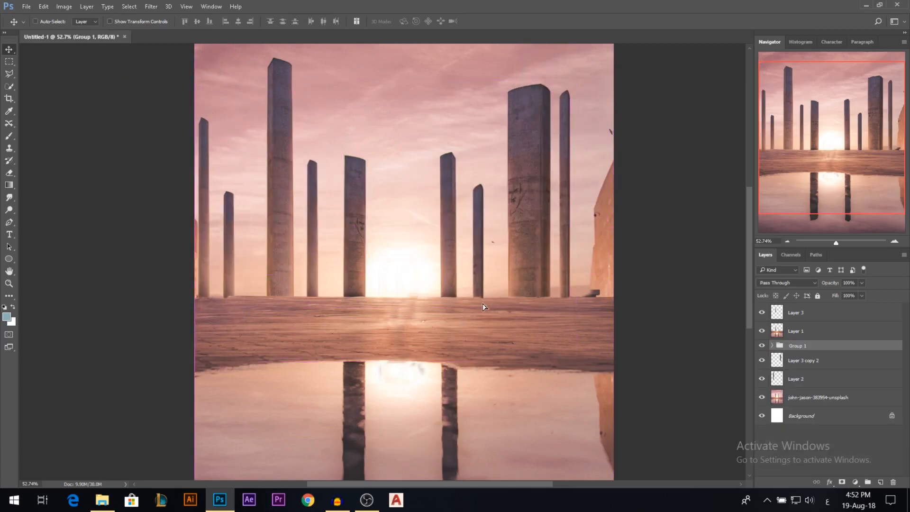
Check the pillar group by toggling its visibility and shift the group slightly downward to seat it at the horizon.
left_click(762, 346)
left_click(762, 346)
scroll(461, 298, "down", 1)
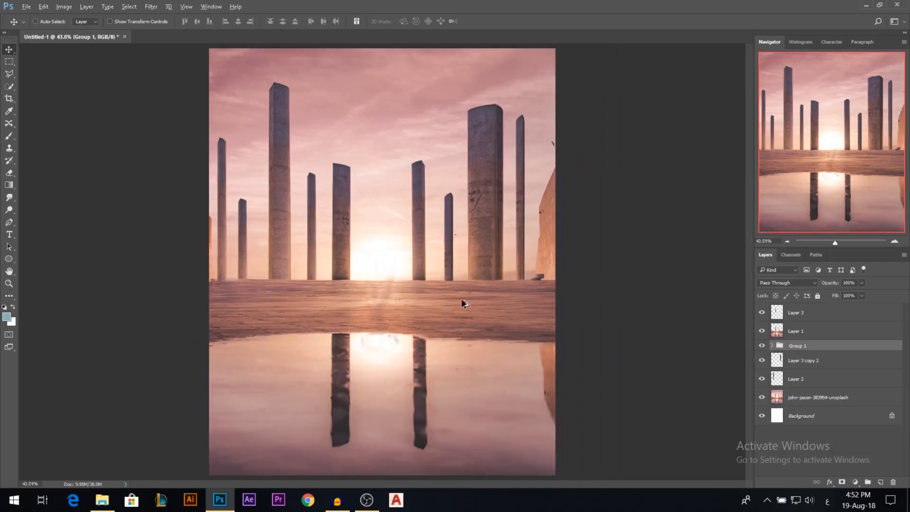
left_click_drag(471, 256, 470, 260)
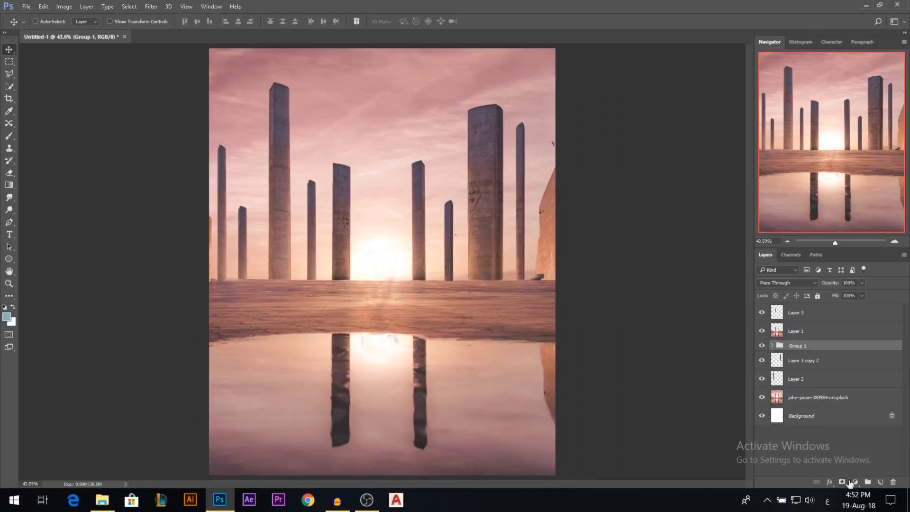
Add a Curves adjustment clipped to Group 1, raising the black point and lowering the white point to fade the pillars.
left_click(853, 482)
left_click(843, 316)
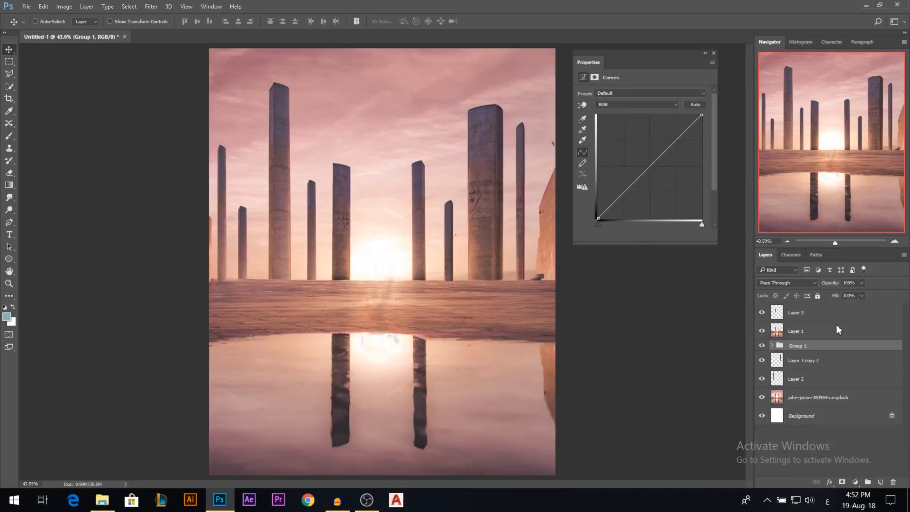
left_click(644, 235)
left_click_drag(601, 217, 596, 202)
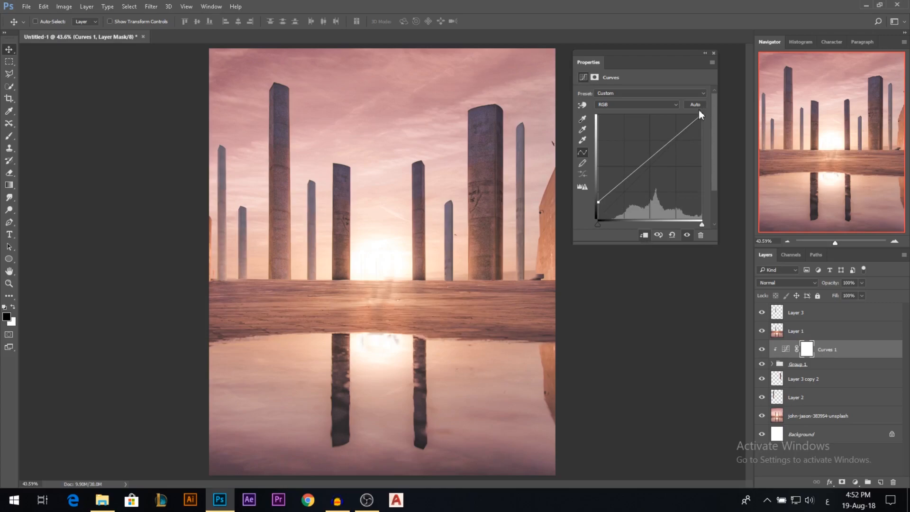
left_click_drag(705, 115, 711, 125)
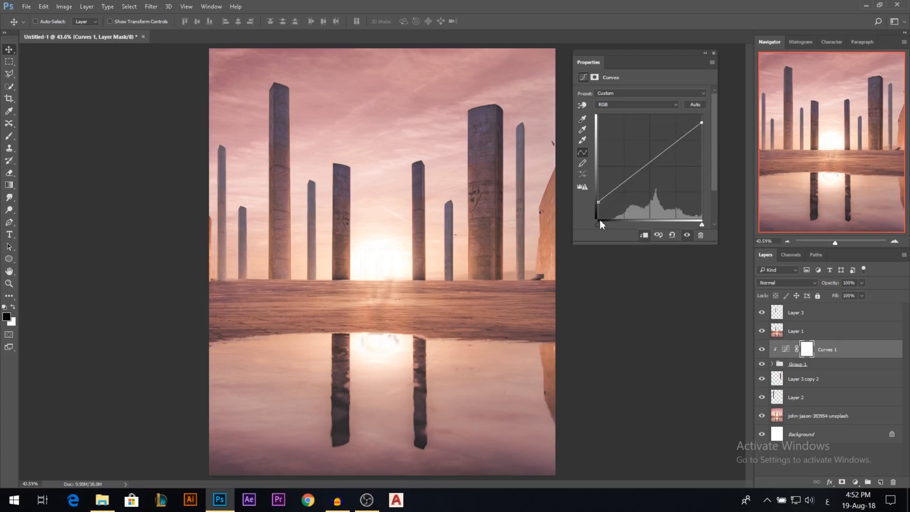
left_click_drag(704, 128, 704, 130)
left_click(714, 54)
In Curves 1, slightly lower the Green channel's midtones and slightly raise the Red channel's midtones.
double_click(789, 353)
left_click(635, 104)
left_click(625, 126)
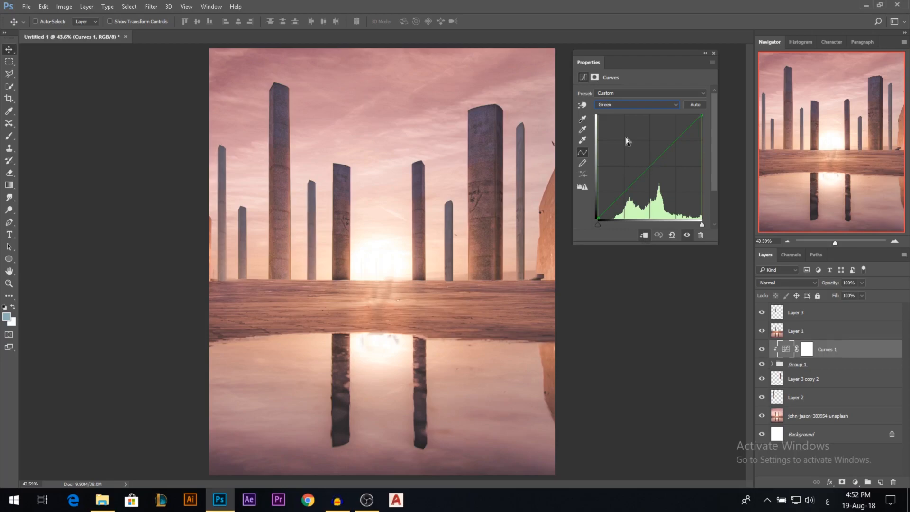
mouse_move(650, 167)
left_mouse_down()
mouse_move(680, 194)
mouse_move(636, 146)
mouse_move(652, 156)
mouse_move(651, 170)
left_mouse_up()
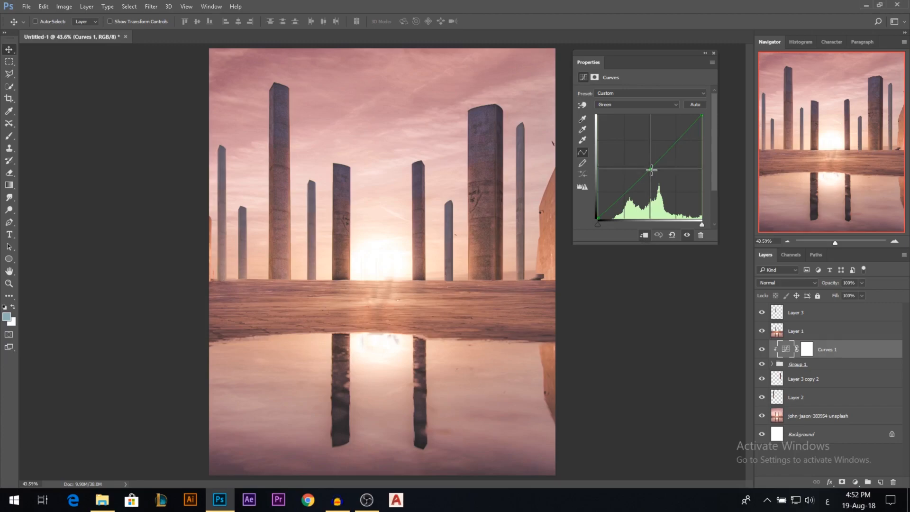
left_click(631, 105)
left_click(621, 116)
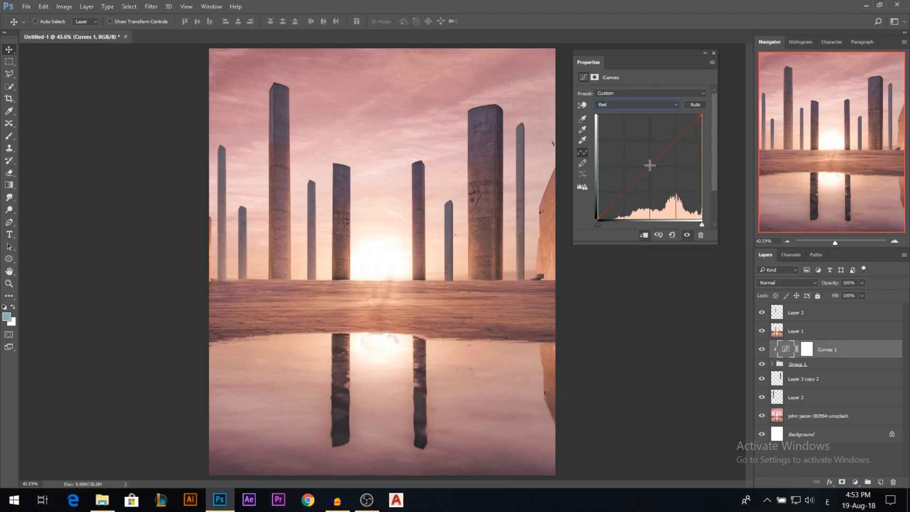
left_click_drag(651, 166, 646, 163)
Slightly lower the Blue channel's midtones in Curves 1 and compare the pillars with and without the adjustment.
left_click(631, 106)
left_click(636, 135)
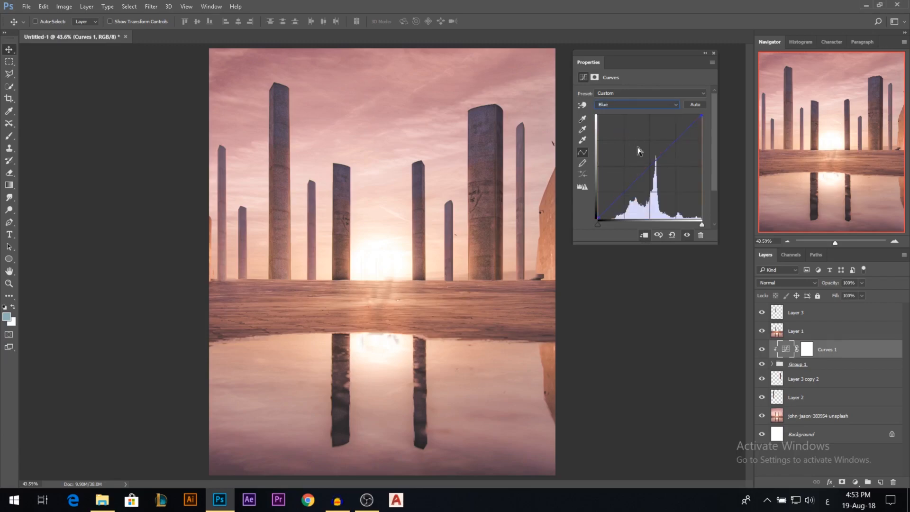
left_click_drag(651, 166, 649, 169)
left_click(713, 56)
scroll(739, 204, "down", 1)
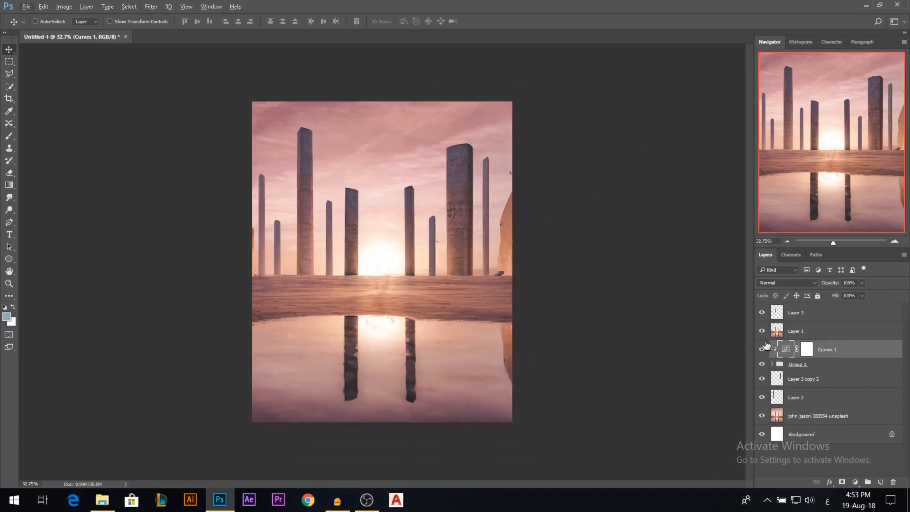
left_click(762, 350)
left_click(762, 349)
left_click(762, 349)
Reduce the opacity of Group 1 to 79%.
left_click(815, 364)
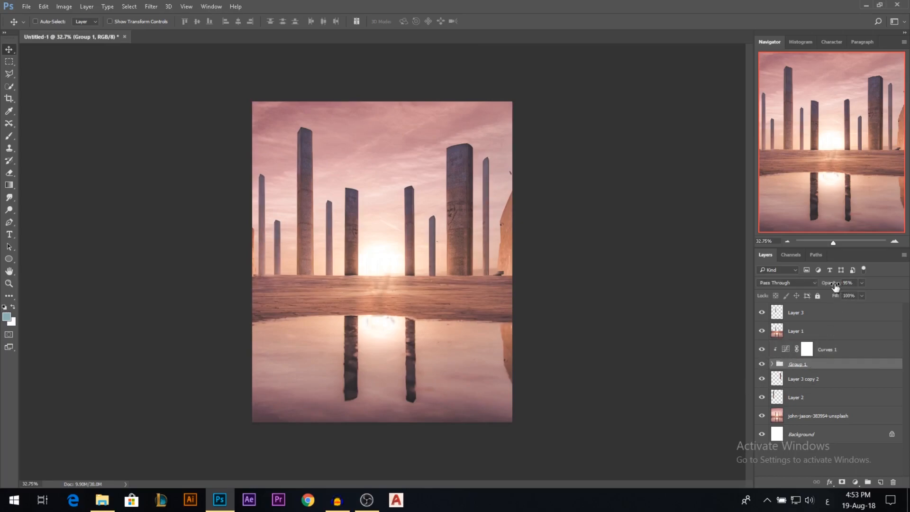
left_click_drag(838, 287, 840, 287)
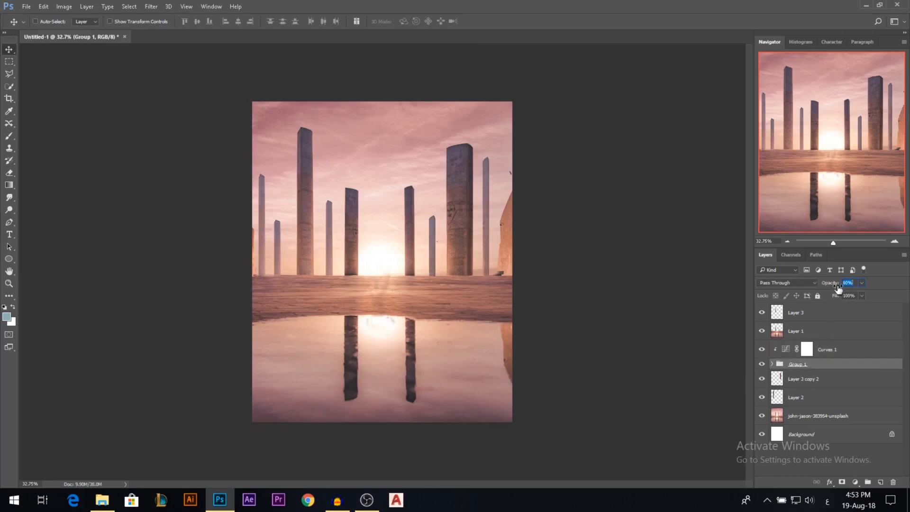
scroll(482, 295, "down", 3)
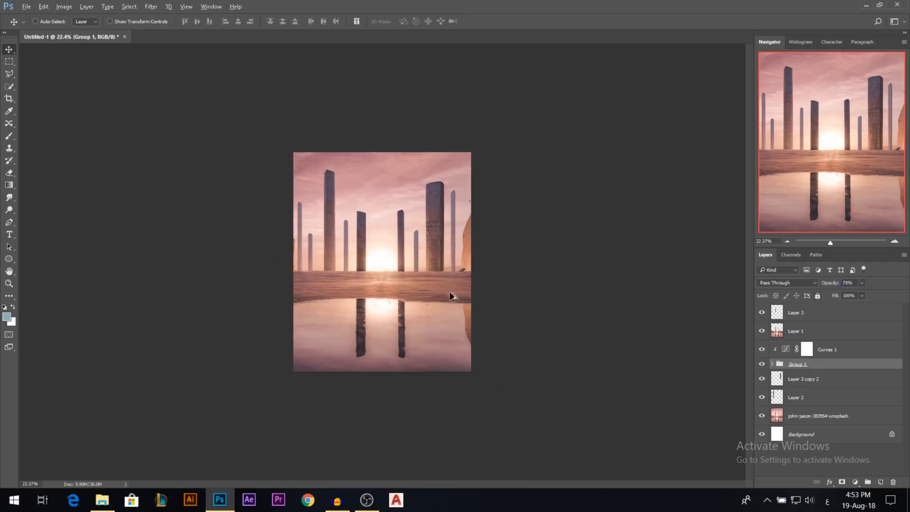
scroll(445, 302, "up", 4)
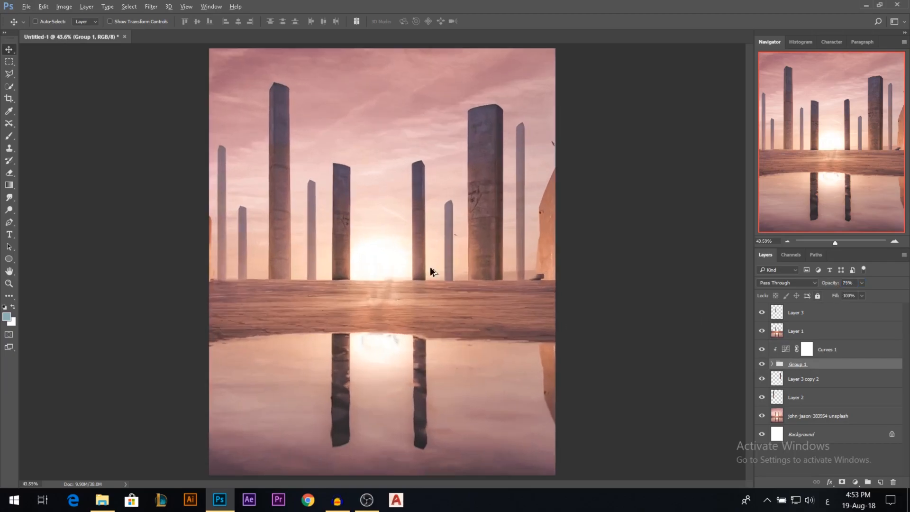
scroll(441, 275, "down", 2)
scroll(467, 260, "down", 1)
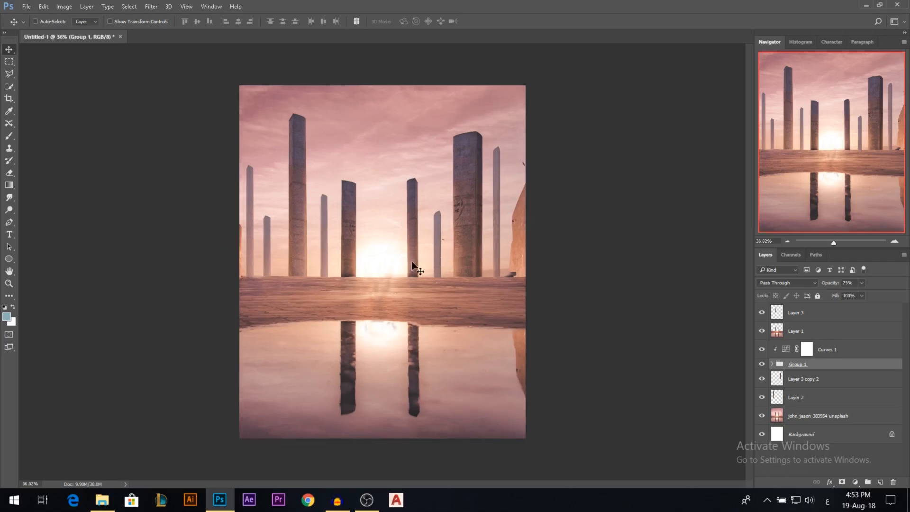
Place the cloudy sunset sky photo into the composite above Layer 1 and clip Curves 1 to Group 1 again.
left_click(102, 500)
left_click(313, 199)
left_click_drag(143, 92, 329, 437)
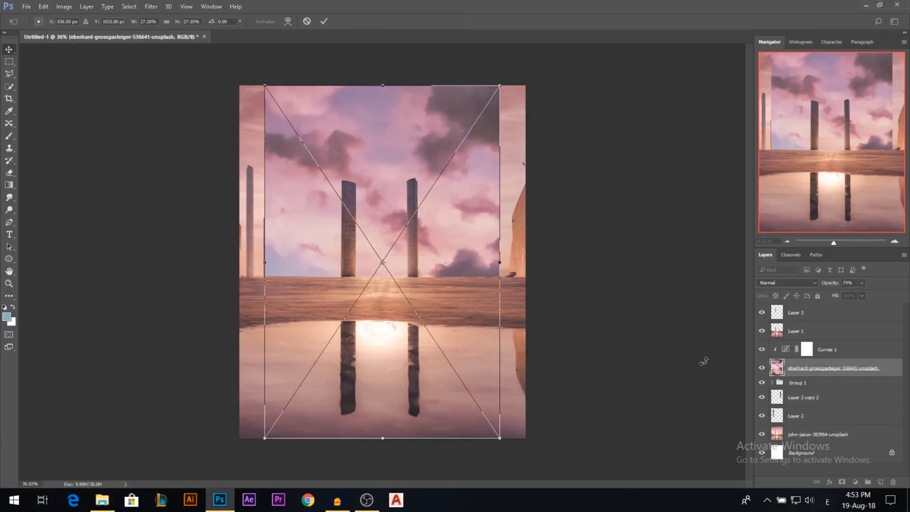
key("Return")
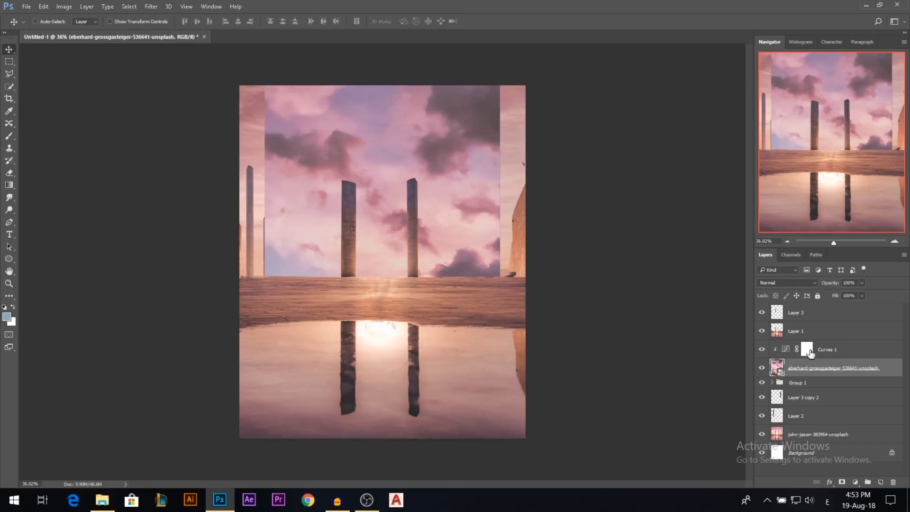
left_click_drag(819, 369, 825, 321)
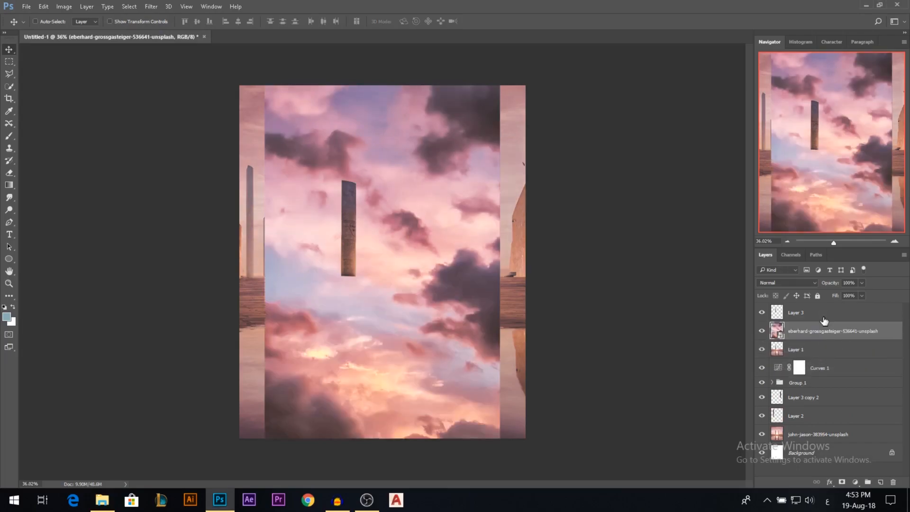
left_click(814, 375, "alt")
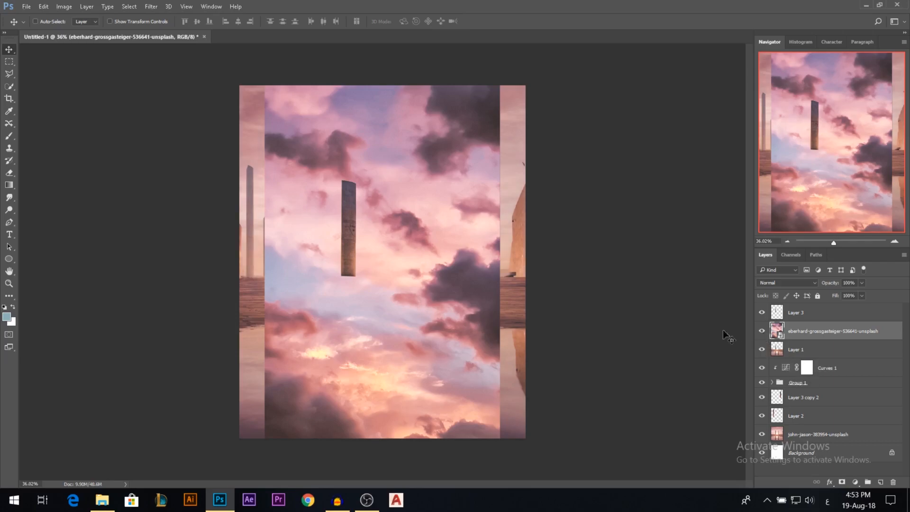
Squash the sky image down to just below the horizon and widen it to cover the photo's full width.
key("ctrl+t")
left_click_drag(384, 437, 414, 298)
left_click_drag(510, 195, 526, 192)
key("Return")
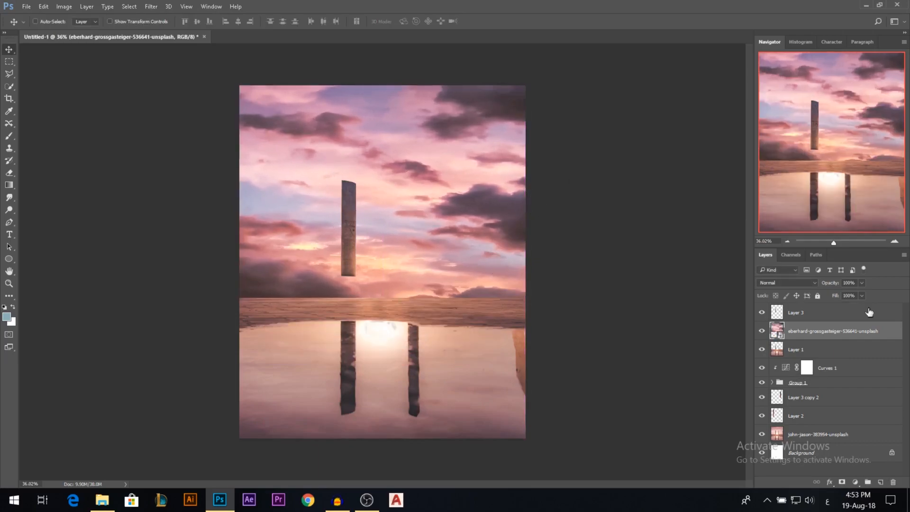
Rasterize the sky layer and move it between Layer 2 and the original photo layer.
left_click_drag(814, 334, 816, 309)
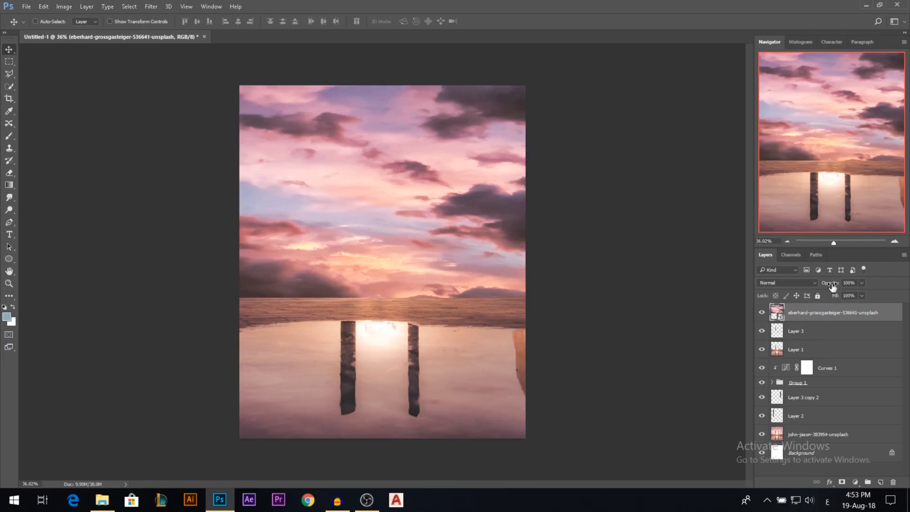
right_click(814, 314)
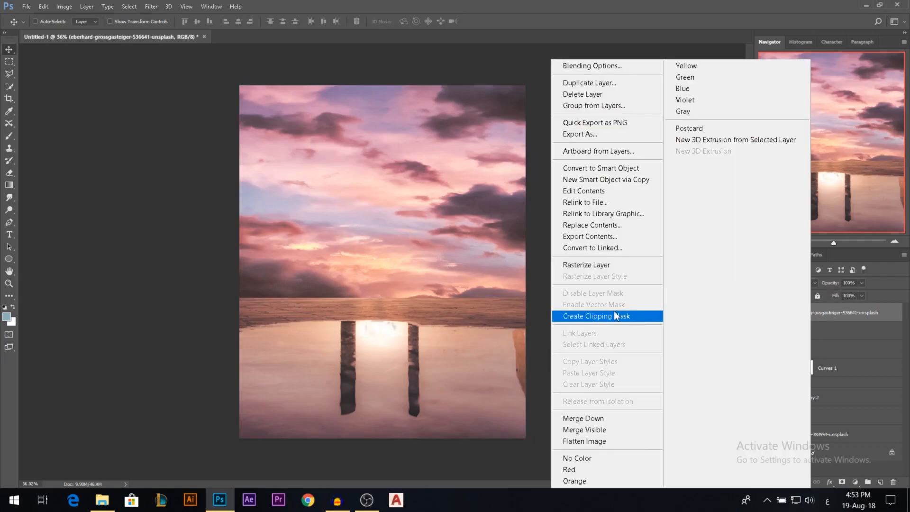
left_click(597, 264)
left_click_drag(833, 324, 829, 423)
mouse_move(458, 253)
left_mouse_down()
mouse_move(459, 205)
mouse_move(457, 253)
left_mouse_up()
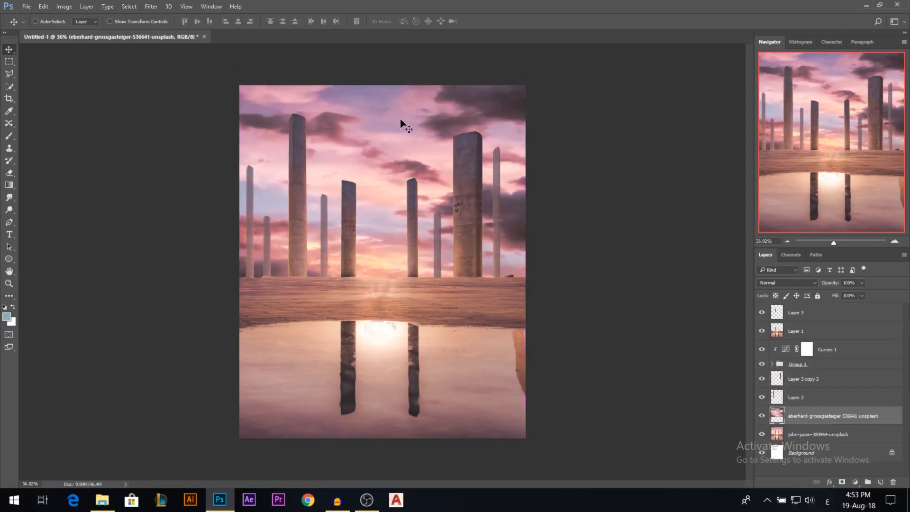
Blend the sky layer in Soft Light mode at 82% opacity.
left_click(767, 280)
left_click(773, 379)
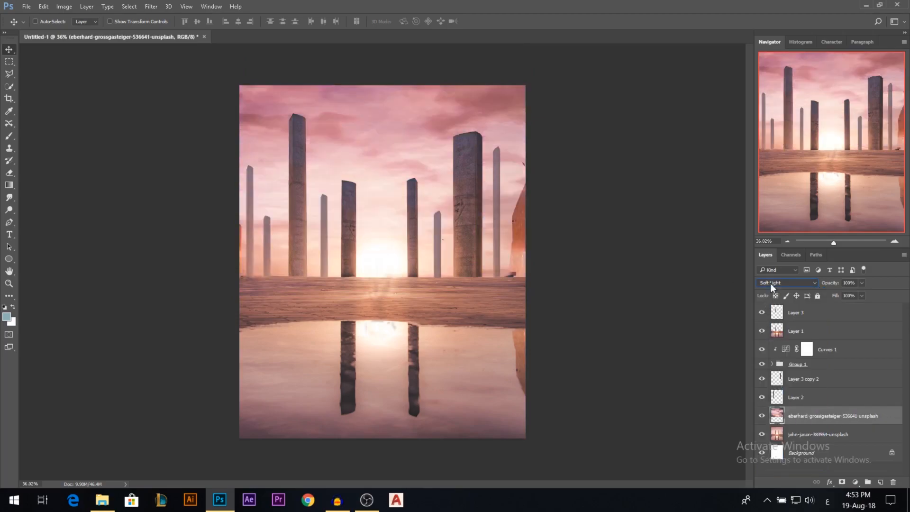
scroll(770, 283, "down", 1)
left_click(770, 283)
left_click(797, 283)
left_click_drag(833, 285, 829, 286)
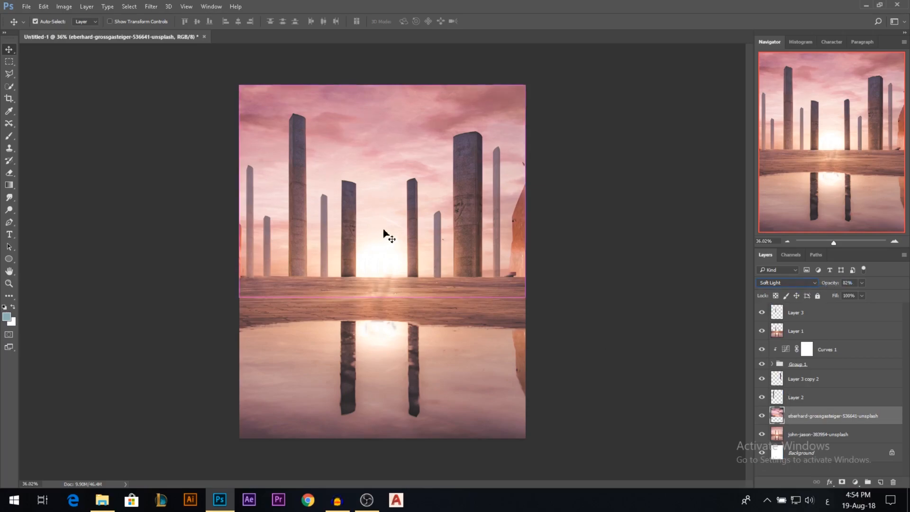
Reduce the sky layer's saturation to -37 with Hue/Saturation.
key("ctrl+u")
left_click(700, 127)
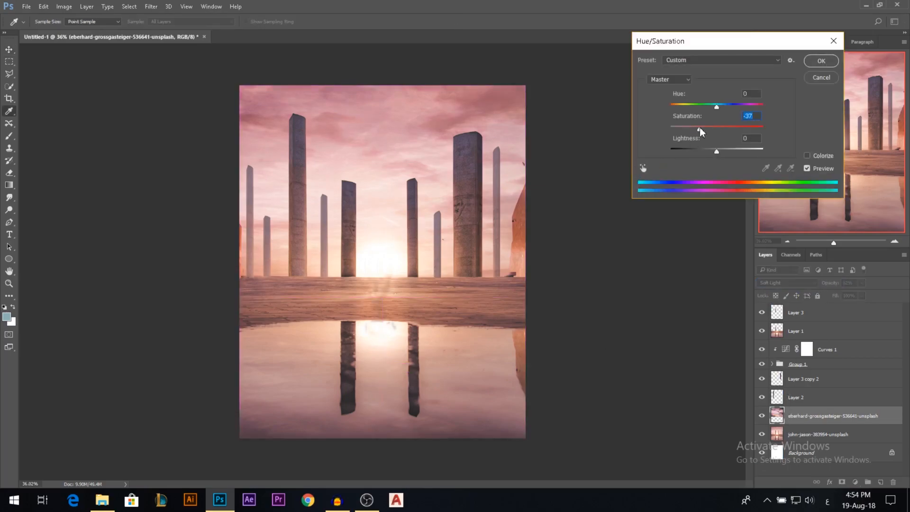
left_click(827, 62)
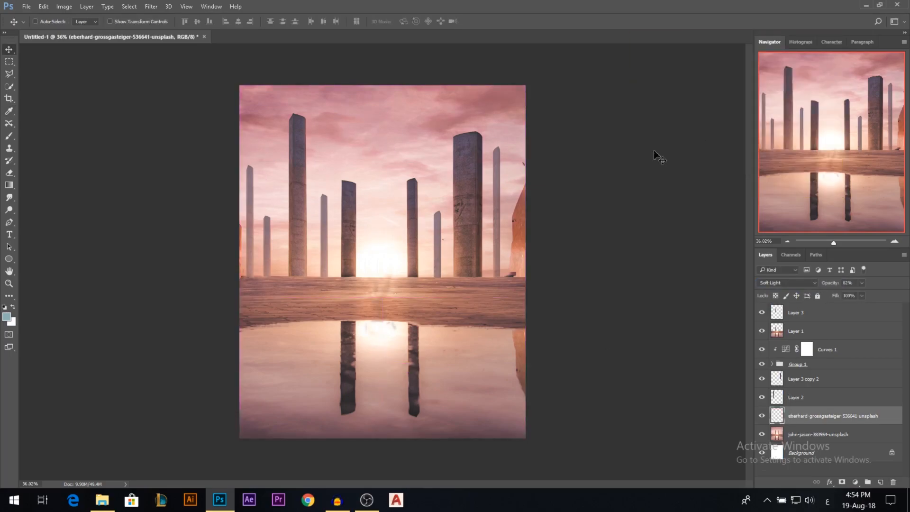
Apply Brightness/Contrast to the sky layer, adjusting only its contrast.
left_click(64, 6)
mouse_move(80, 36)
left_click(237, 33)
left_click_drag(143, 89, 197, 88)
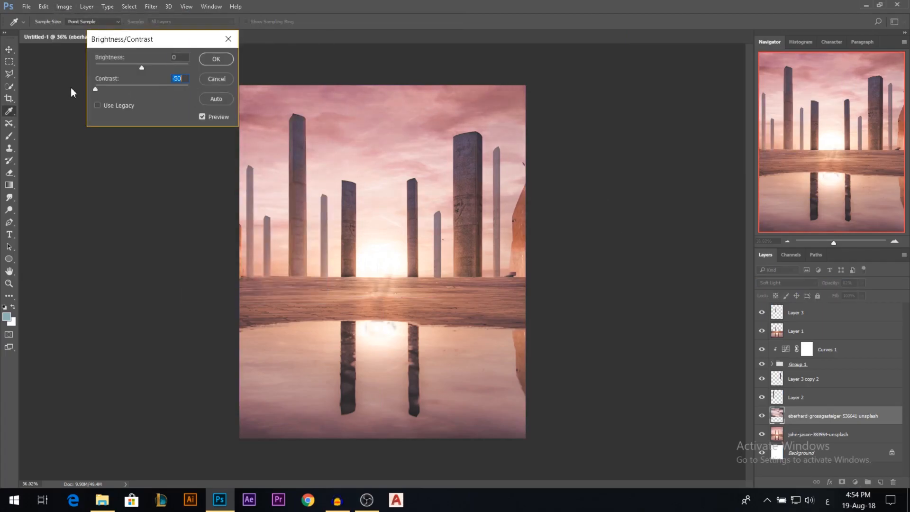
left_click(216, 59)
key("v")
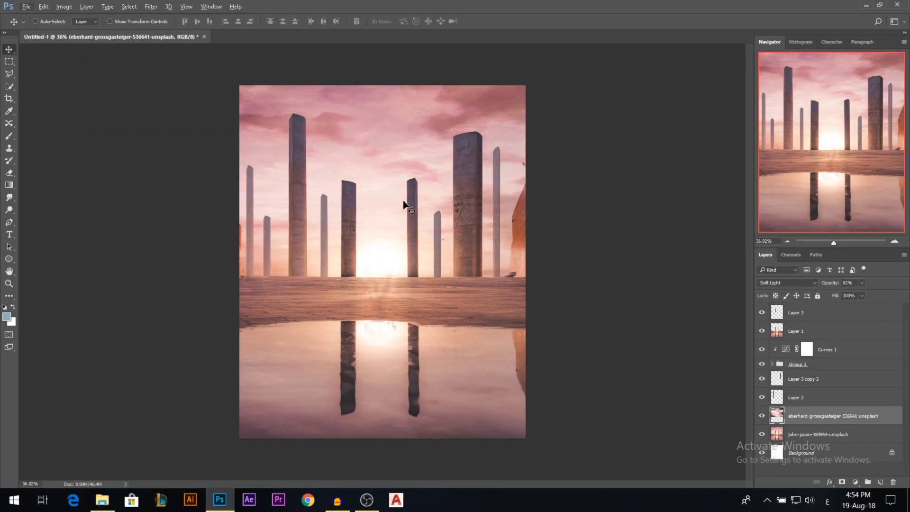
Duplicate the cloudy sky layer and flip the copy vertically.
key("ctrl+j")
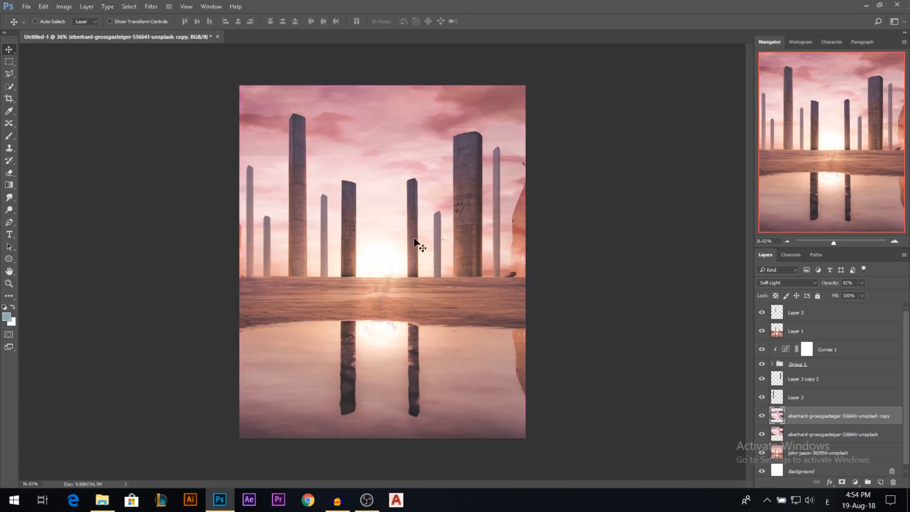
key("ctrl+t")
right_click(418, 241)
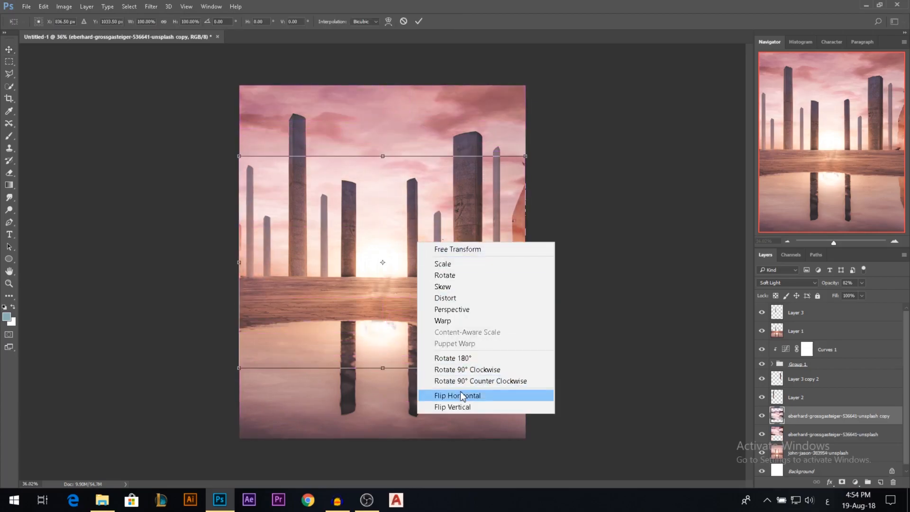
left_click(462, 406)
key("Return")
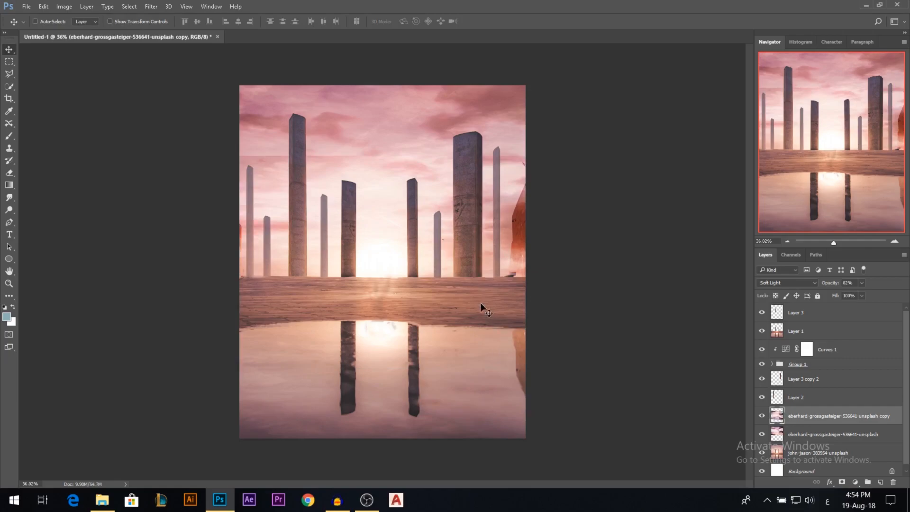
Place the flipped sky copy at the top of the layer stack and position it over the water.
left_click_drag(480, 302, 490, 353)
left_click_drag(815, 416, 819, 303)
left_click_drag(395, 326, 397, 306)
left_click_drag(459, 303, 445, 349)
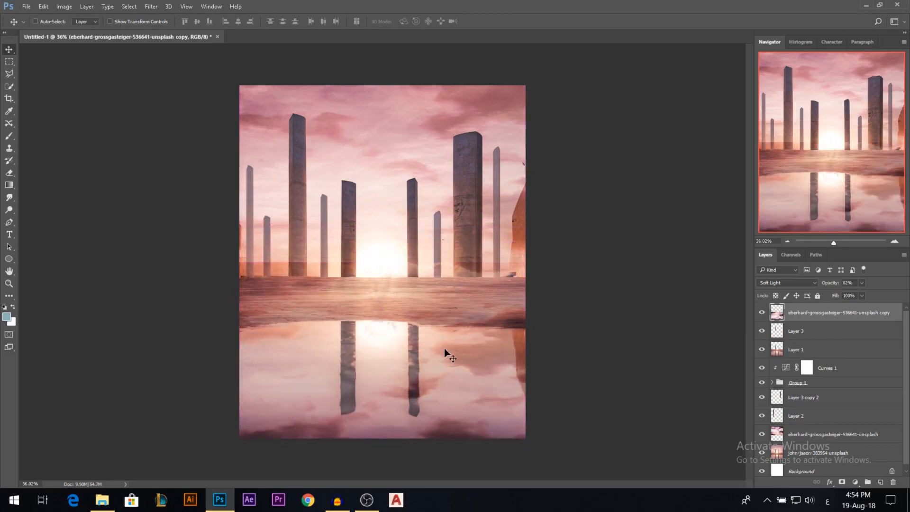
Hide the flipped sky copy and select the water area on Layer 1 with the Quick Selection tool.
scroll(377, 406, "up", 2)
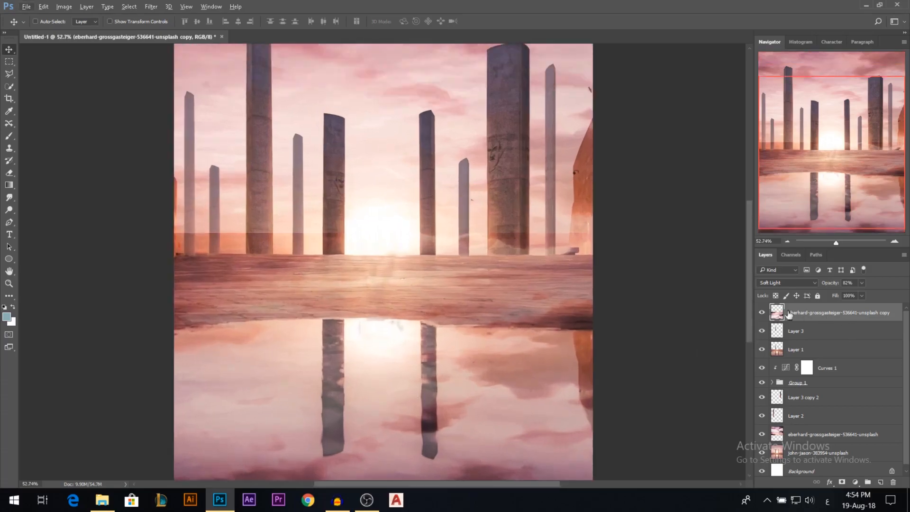
left_click(762, 312)
left_click(790, 351)
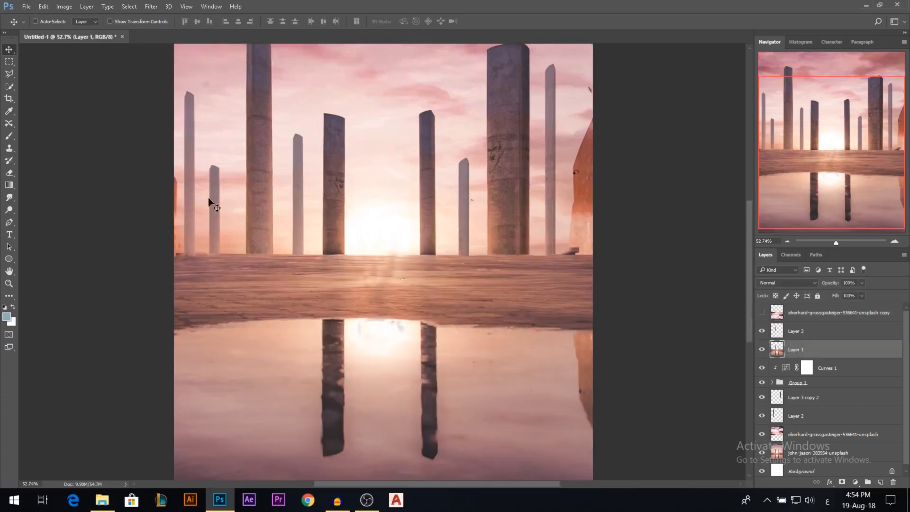
left_click(10, 86)
mouse_move(251, 329)
left_mouse_down()
mouse_move(268, 364)
mouse_move(278, 433)
mouse_move(332, 467)
mouse_move(368, 463)
mouse_move(382, 380)
mouse_move(410, 474)
mouse_move(504, 423)
left_mouse_up()
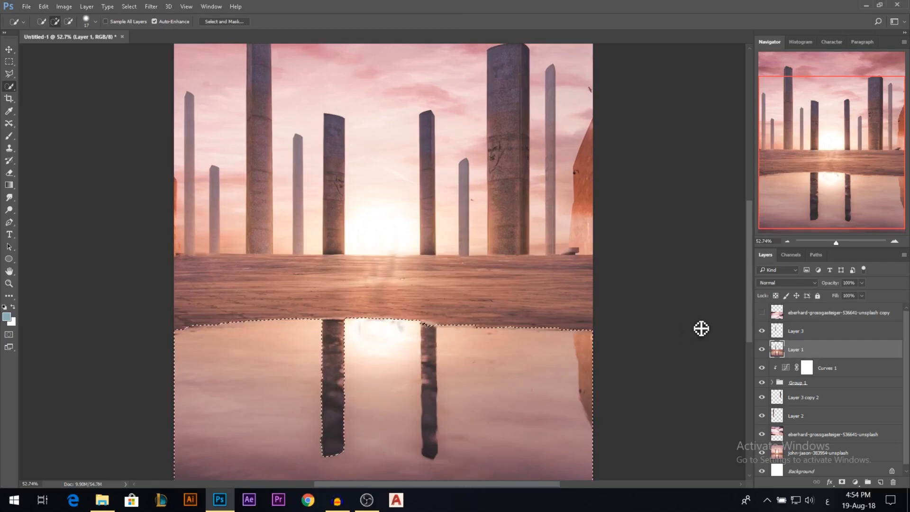
Show the flipped sky copy again and mask it to the selected water area.
left_click(762, 313)
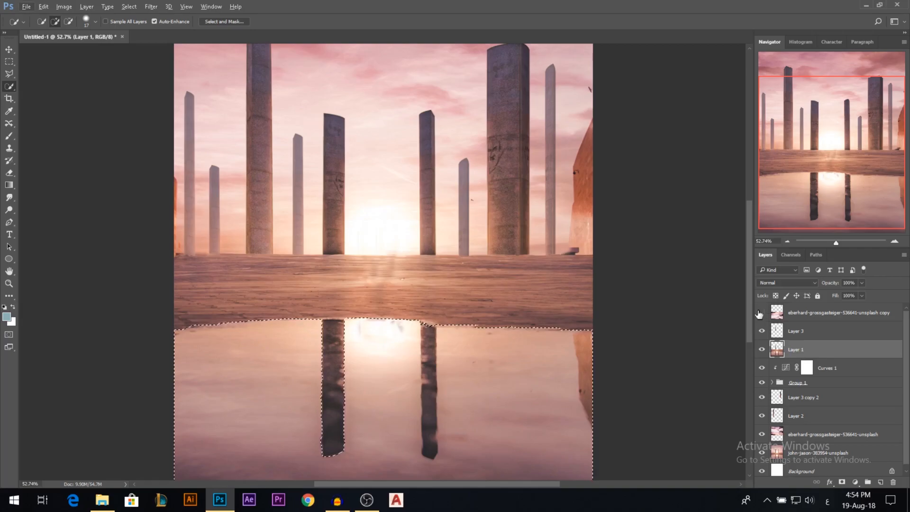
left_click(784, 316)
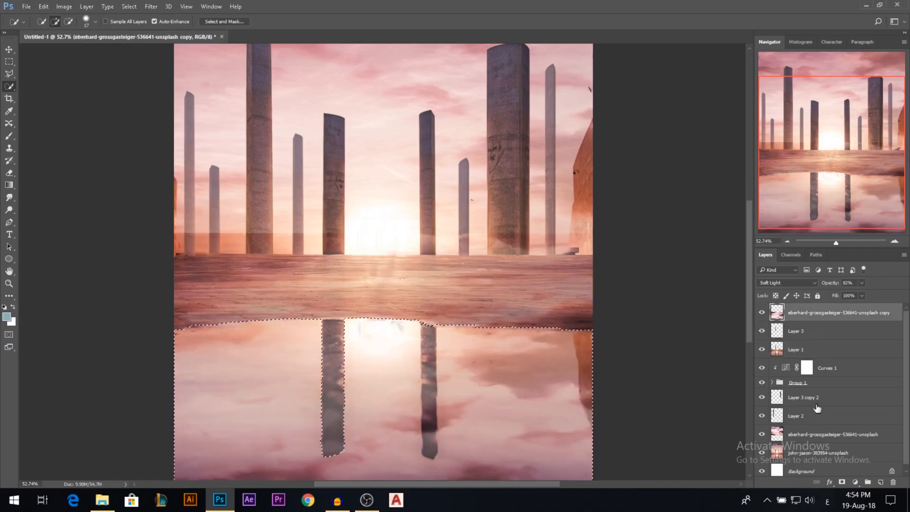
left_click(842, 482)
scroll(468, 333, "down", 2)
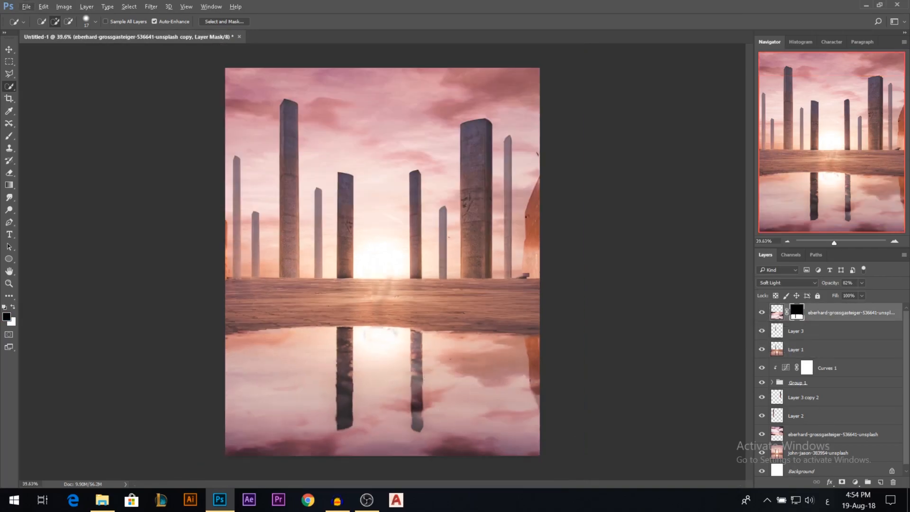
Lower the masked sky reflection layer's opacity to 57%.
left_click(9, 49)
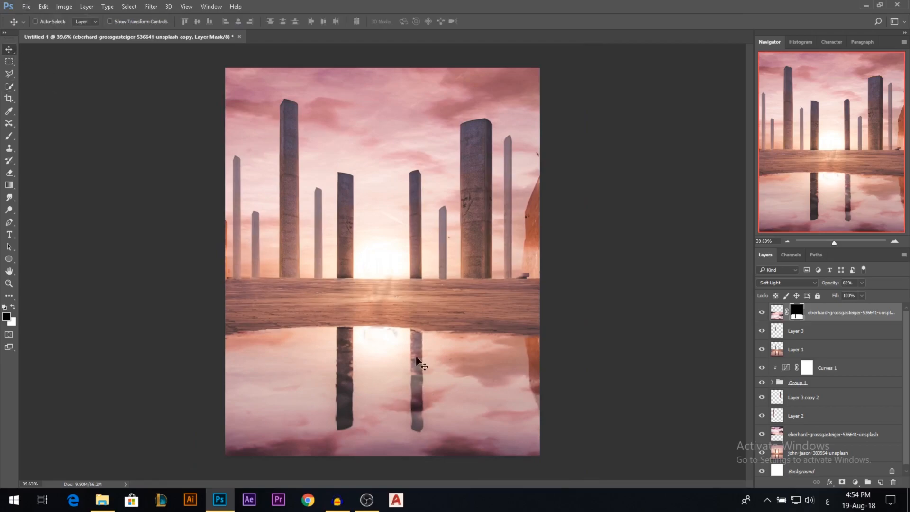
left_click_drag(837, 288, 838, 288)
scroll(807, 281, "down", 1)
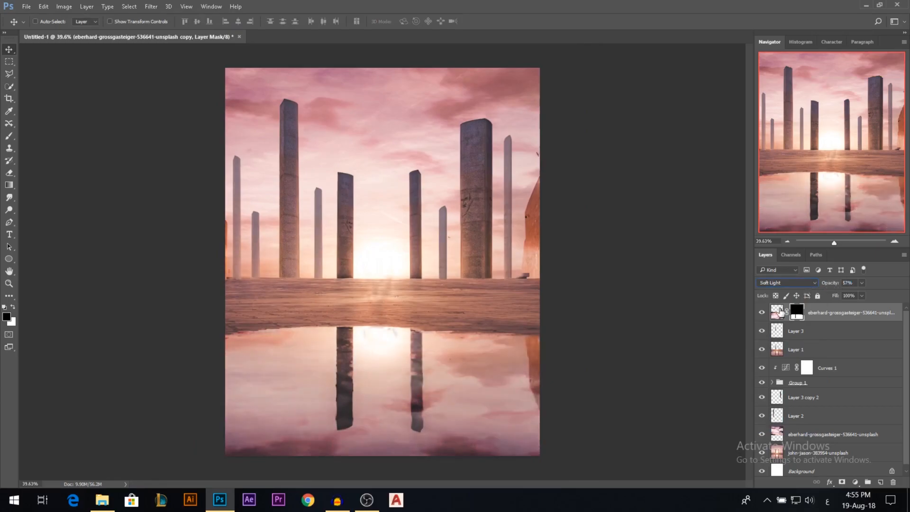
Darken the sky reflection image with Brightness/Contrast, setting its brightness to about -47.
left_click(64, 6)
mouse_move(84, 37)
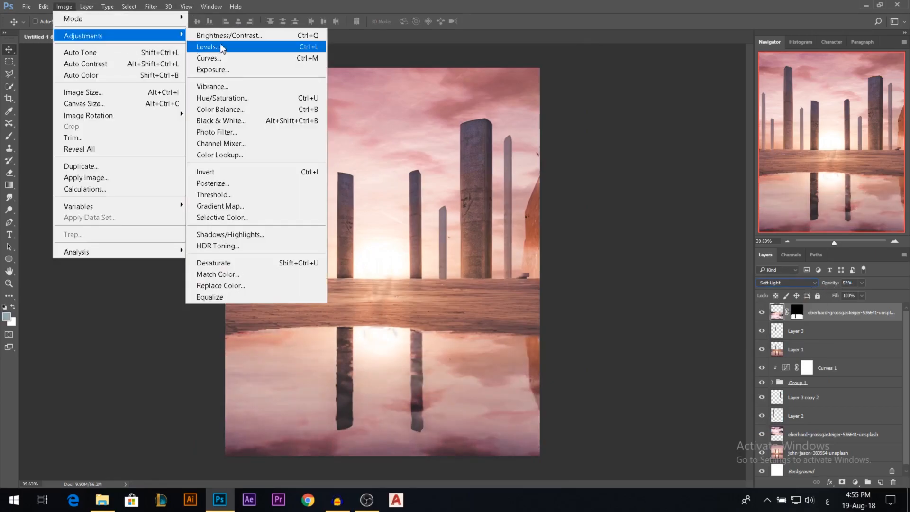
left_click(223, 35)
left_click(126, 68)
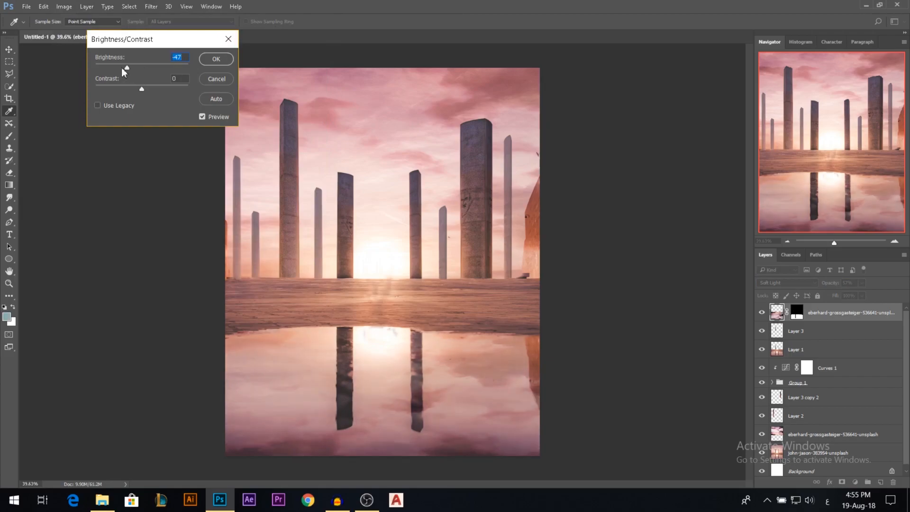
left_click(216, 59)
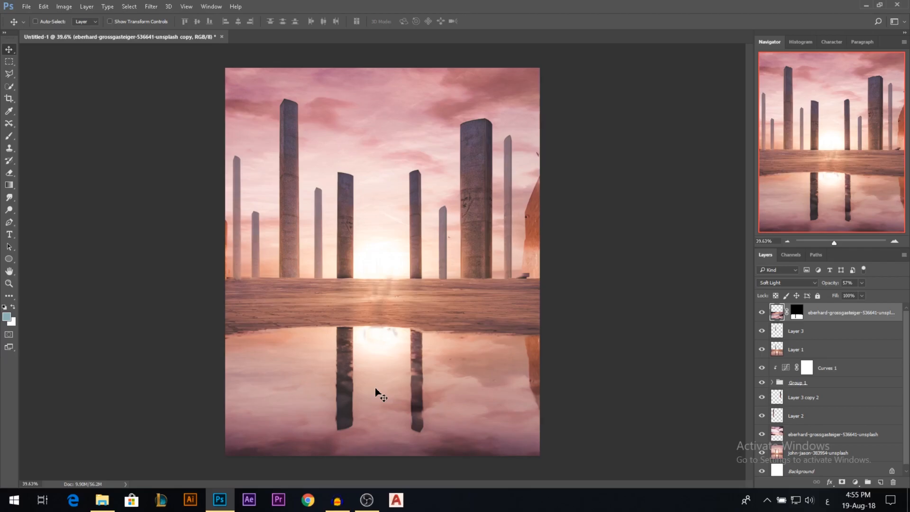
Try to clone out the lamp on the orange wall with the Clone Stamp on the sky layer.
scroll(399, 346, "down", 1)
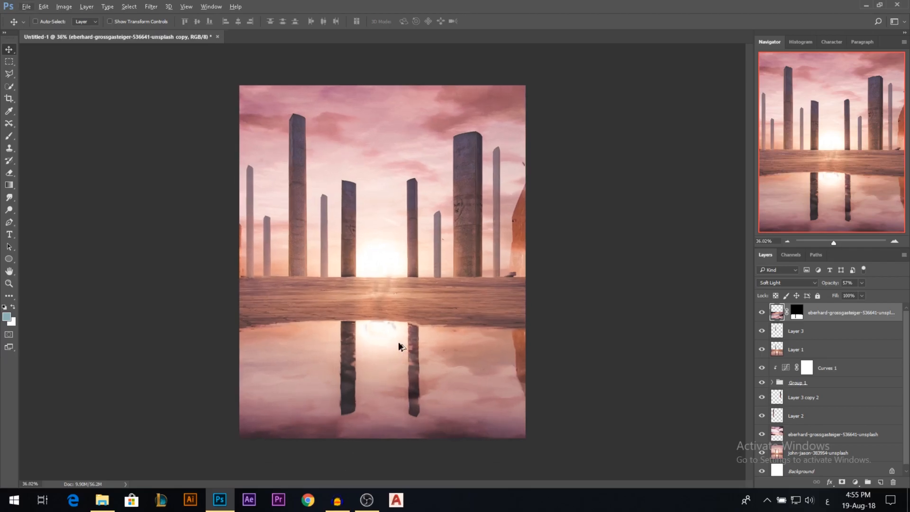
scroll(402, 280, "up", 3)
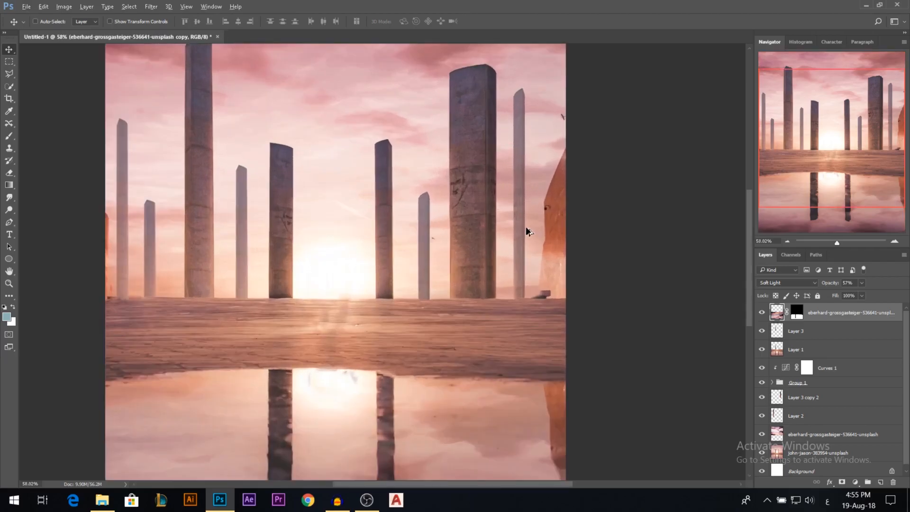
scroll(528, 227, "up", 10)
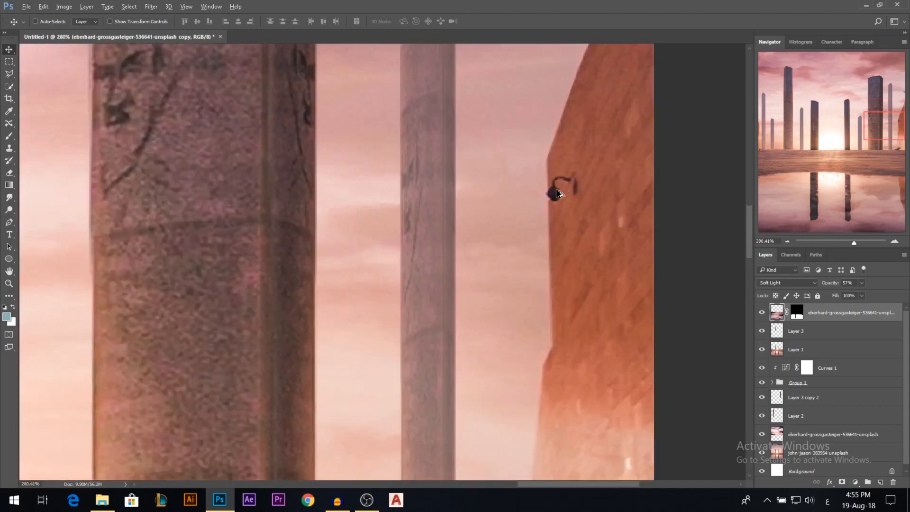
left_click(599, 223, "ctrl")
key("s")
right_click(571, 211, "alt")
right_click(595, 232, "alt")
left_click(590, 232, "alt")
left_click_drag(569, 194, 564, 189)
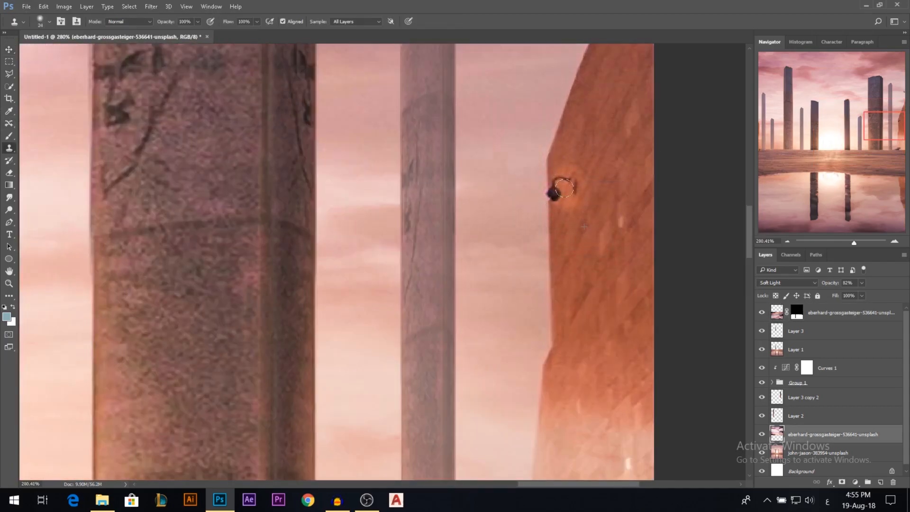
Isolate the sky and original photo layers in turn to locate the wall lamp, and select the original photo layer.
left_click(763, 434, "alt")
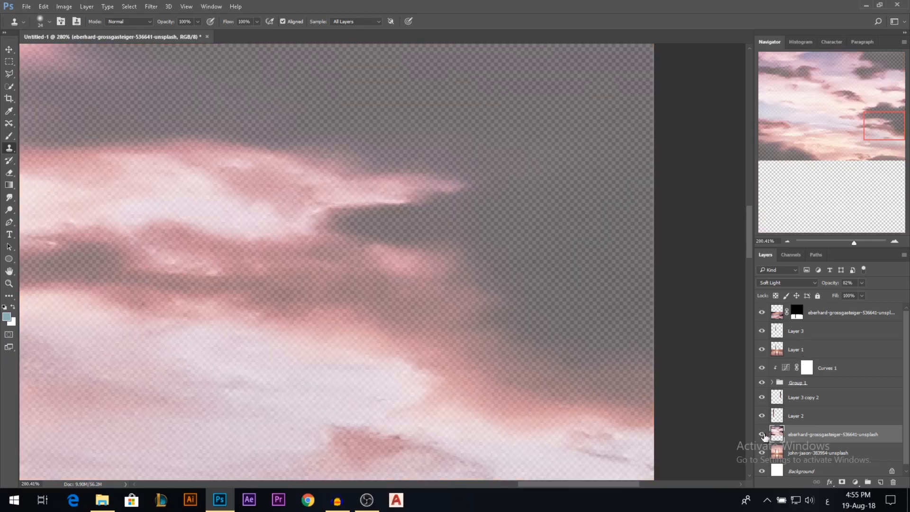
left_click(762, 435, "alt")
left_click(762, 453, "alt")
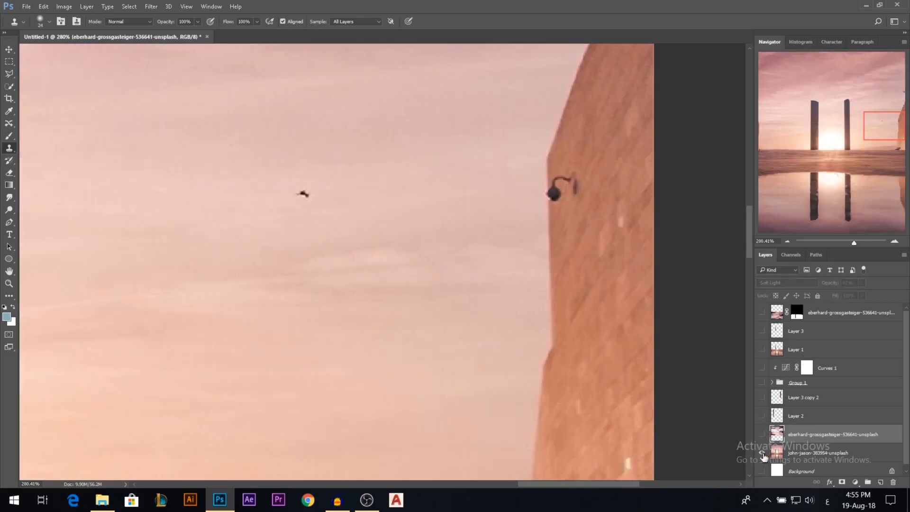
left_click(762, 453, "alt")
left_click(778, 453)
Try to clone wall texture over the lamp on the original photo layer while sampling all layers.
left_click(590, 231, "alt")
left_click_drag(565, 184, 563, 194)
key("ctrl+z")
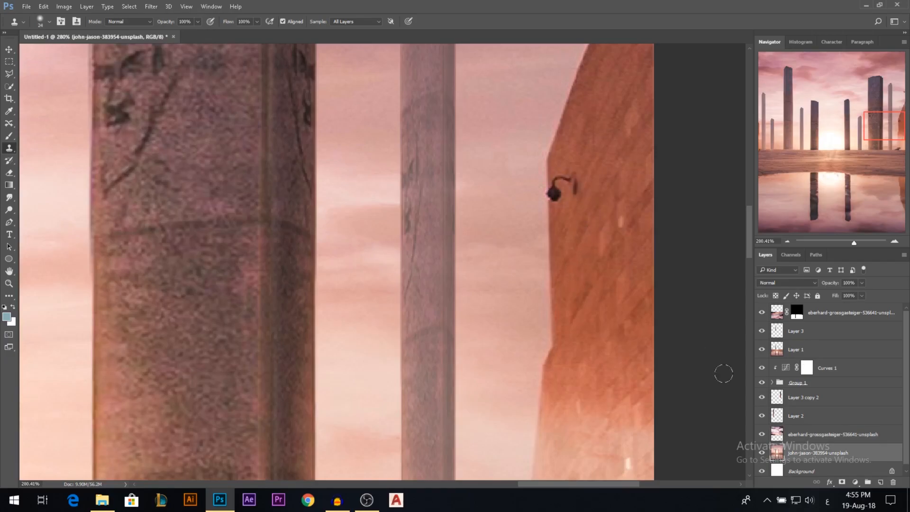
Set the Clone Stamp to sample the Current Layer and paint out the wall lamp with nearby wall texture.
left_click(346, 21)
left_click(345, 29)
left_click(580, 229, "alt")
left_click_drag(560, 192, 556, 174)
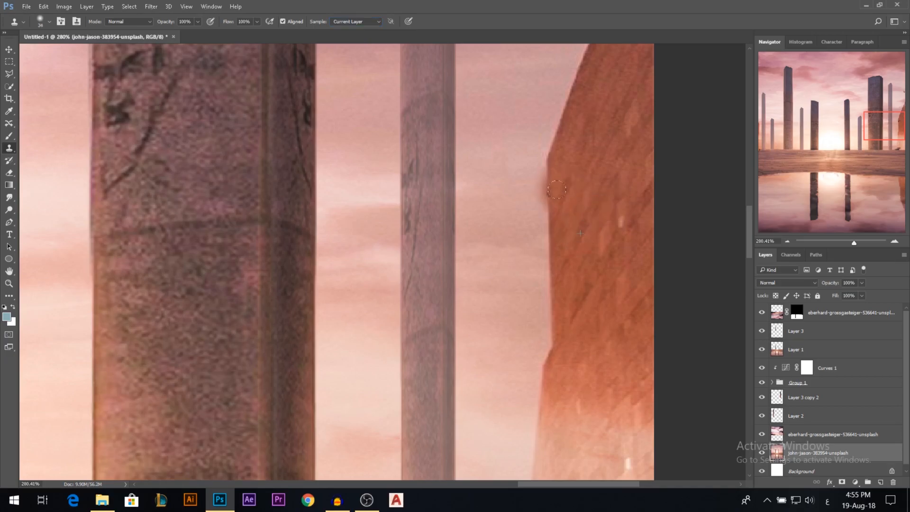
Examine the retouched wall, the pillars along the horizon and the water reflection.
scroll(599, 188, "down", 5)
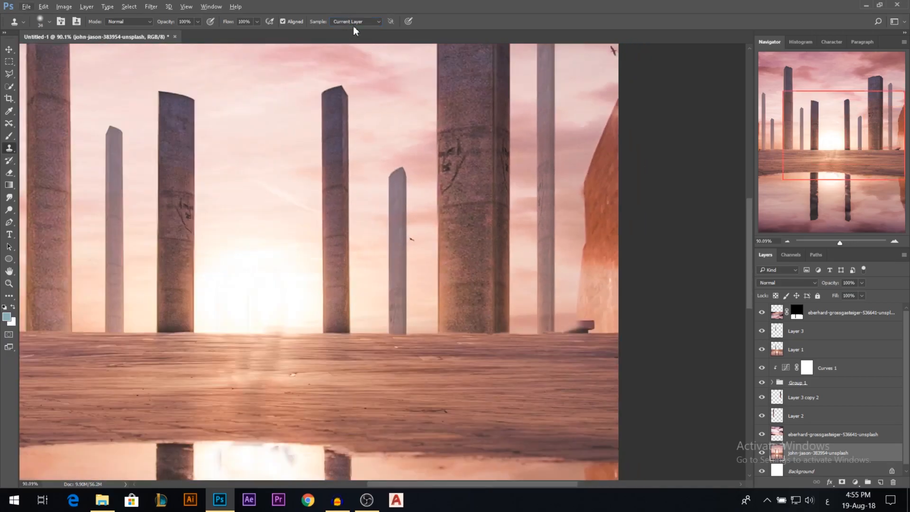
scroll(633, 197, "down", 1)
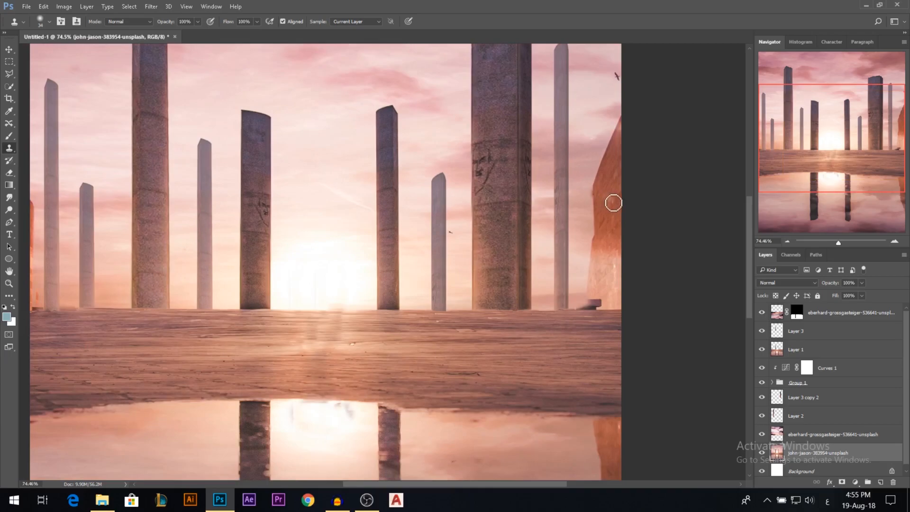
scroll(616, 172, "down", 3)
key("v")
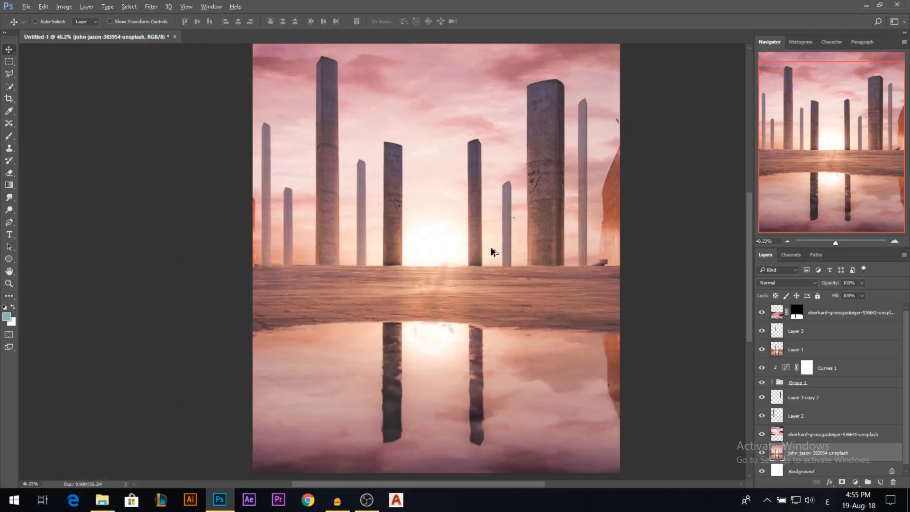
scroll(508, 421, "up", 5)
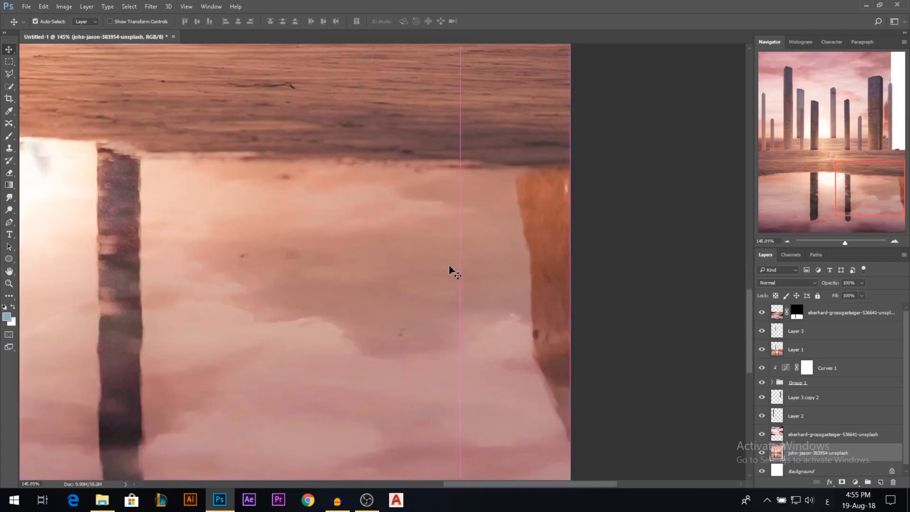
scroll(575, 379, "down", 3)
scroll(575, 363, "down", 3)
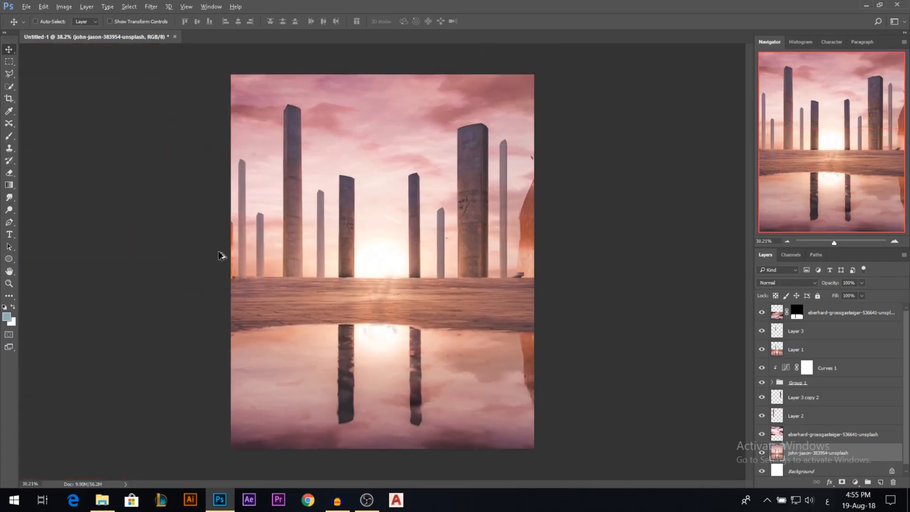
scroll(429, 300, "down", 1)
Select Group 1, Layer 3 copy 2, Layer 2 and Curves 1, then duplicate them and merge the copies into one layer.
left_click_drag(504, 199, 505, 228)
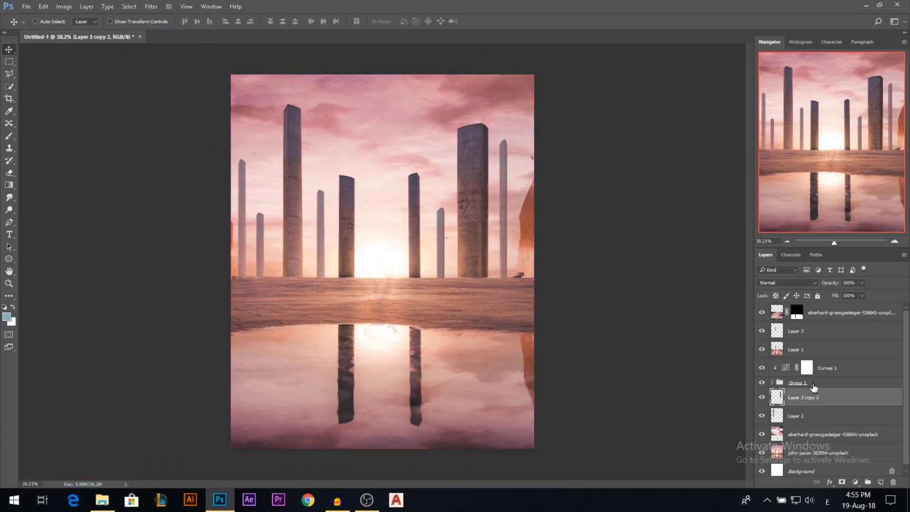
left_click(813, 385)
left_click(801, 416, "shift")
left_click_drag(540, 350, 536, 311)
left_click(825, 369, "ctrl")
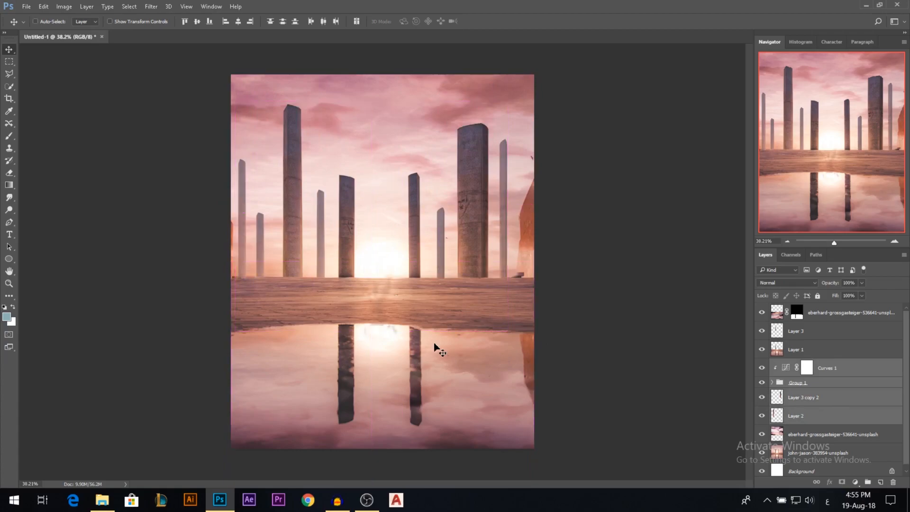
key("ctrl")
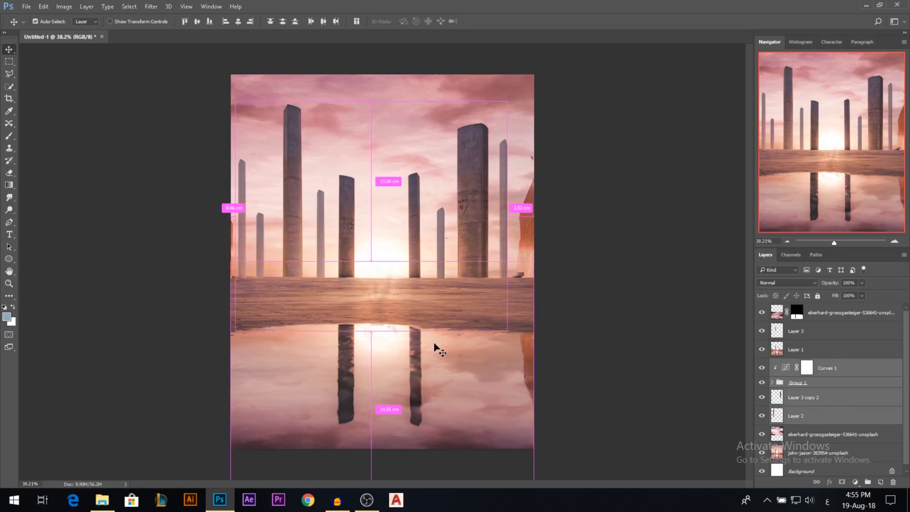
key("ctrl+j")
key("ctrl+e")
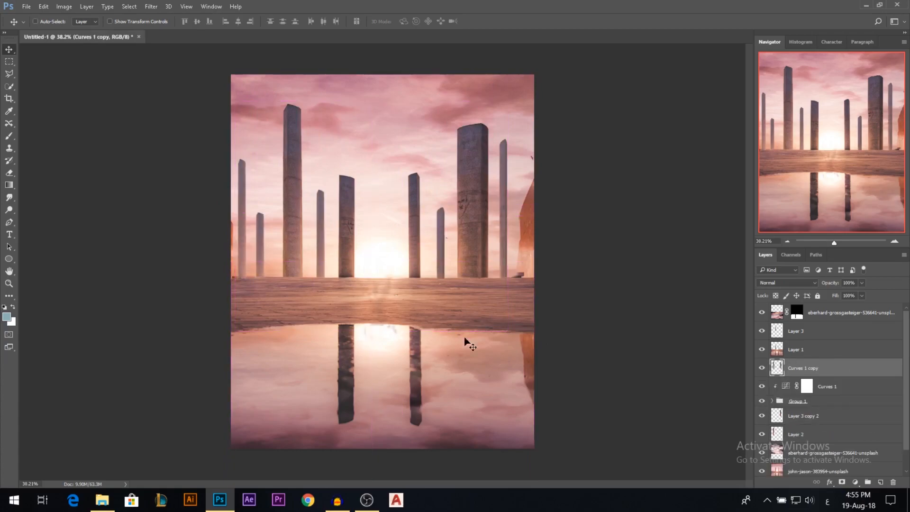
Flip the merged pillar copy, Curves 1 copy, vertically in place.
left_click_drag(487, 284, 499, 251)
key("ctrl+z")
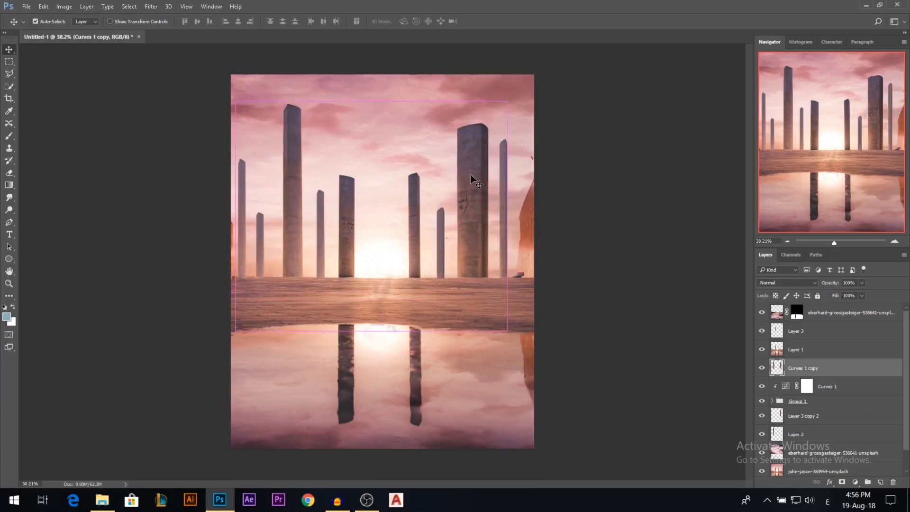
key("ctrl+t")
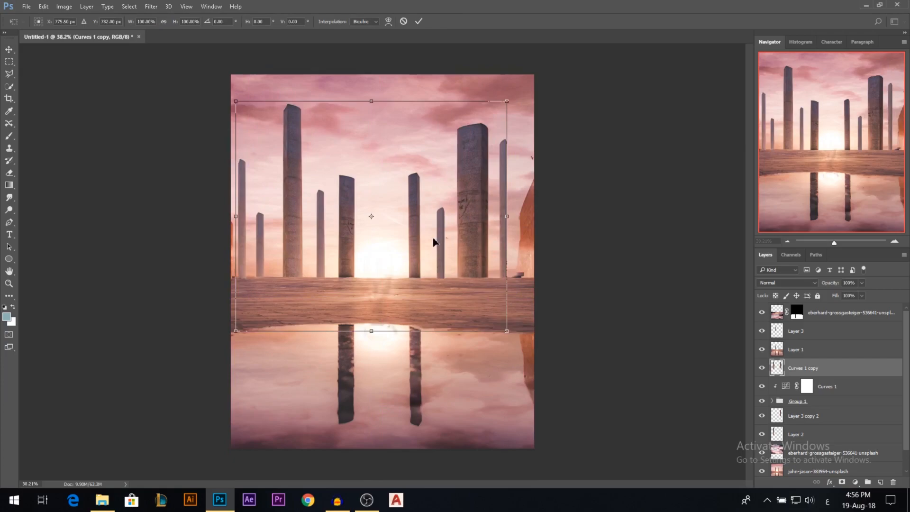
right_click(428, 254)
left_click(497, 404)
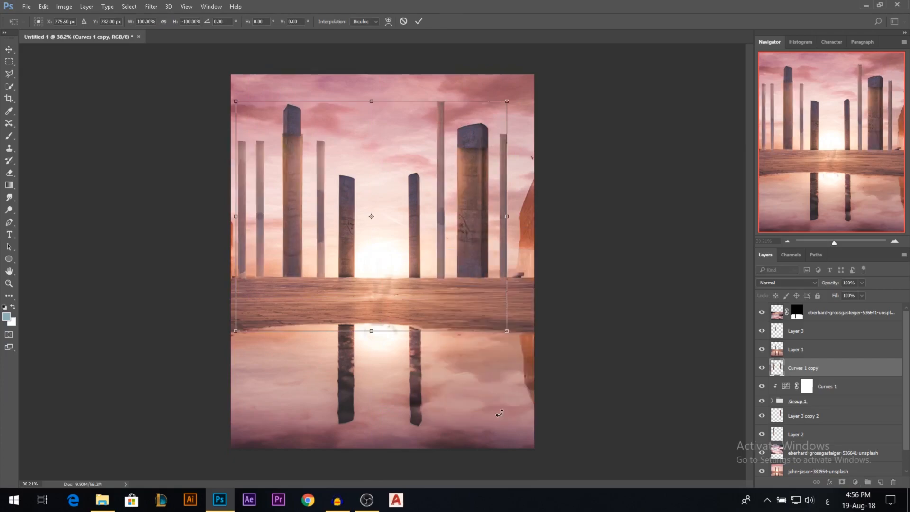
key("Return")
Bring Curves 1 copy to the top of the layer stack and move the flipped pillars down over the water.
left_click_drag(437, 212, 441, 304)
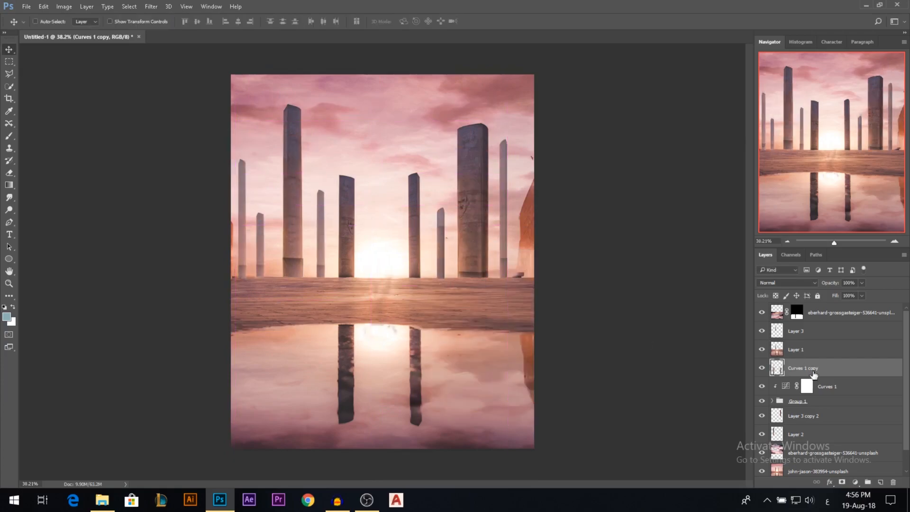
left_click_drag(811, 373, 806, 308)
mouse_move(473, 338)
left_mouse_down()
mouse_move(451, 305)
mouse_move(452, 337)
mouse_move(452, 311)
mouse_move(474, 348)
left_mouse_up()
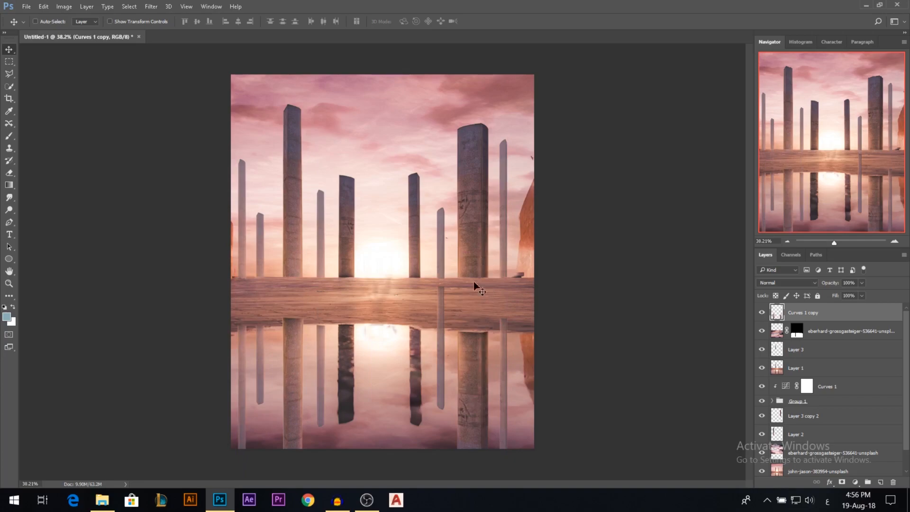
Align the flipped pillars under their originals using marquee selections, and copy the sky reflection layer's mask onto Curves 1 copy.
mouse_move(476, 311)
left_mouse_down()
mouse_move(476, 349)
mouse_move(480, 317)
left_mouse_up()
key("m")
left_click_drag(500, 270, 507, 429)
key("v")
left_click_drag(507, 339, 507, 350)
key("ctrl+d")
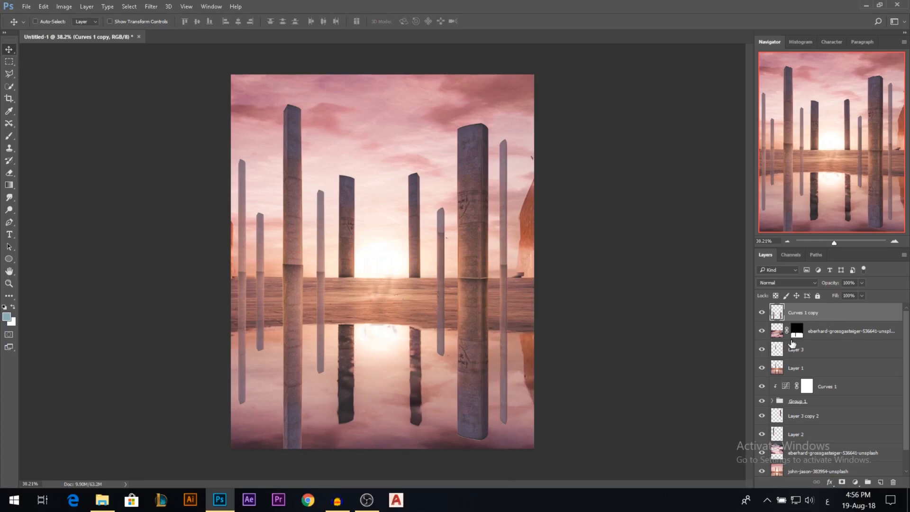
left_click_drag(797, 337, 799, 317)
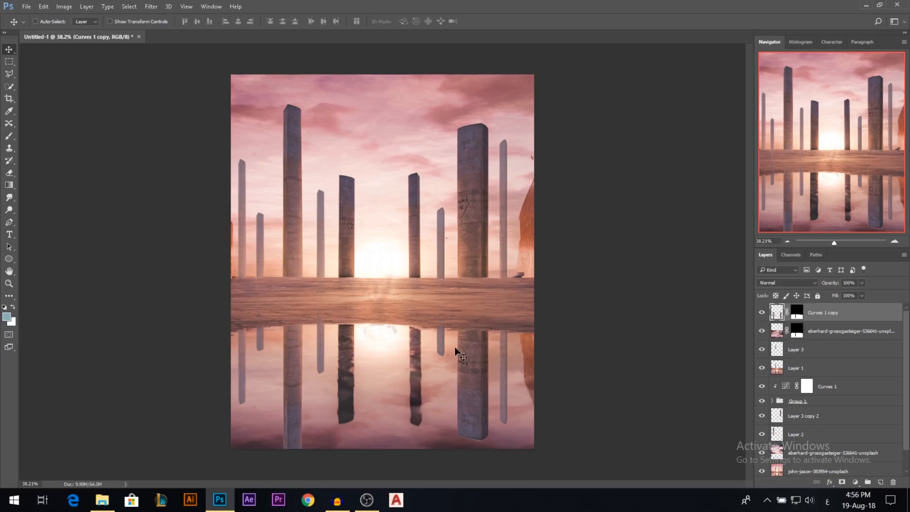
Compare the new pillar reflections with the two original dark reflections in the water.
scroll(415, 389, "up", 2)
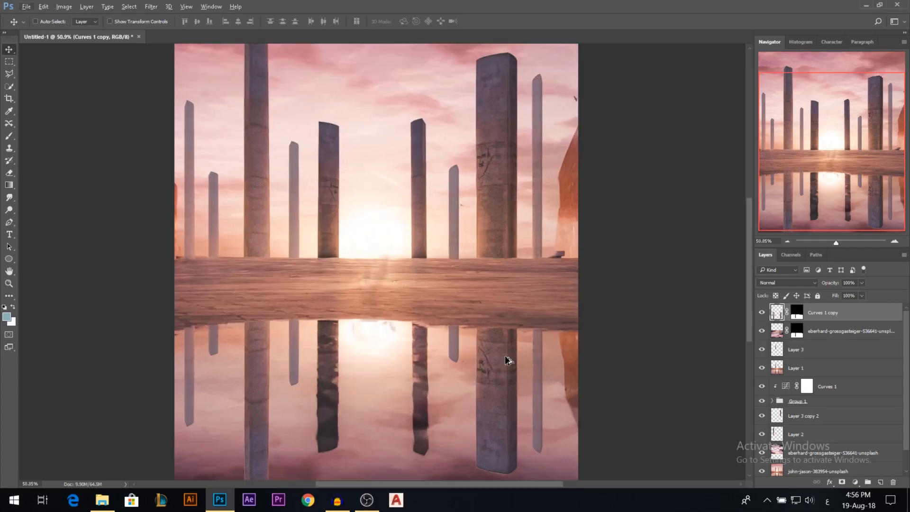
scroll(417, 353, "down", 1)
scroll(183, 375, "up", 5)
scroll(378, 309, "down", 2)
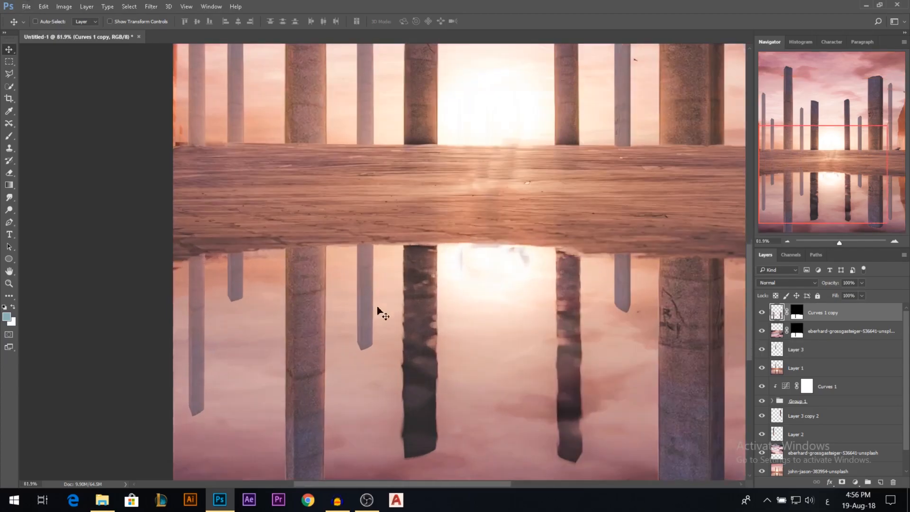
scroll(359, 324, "down", 5)
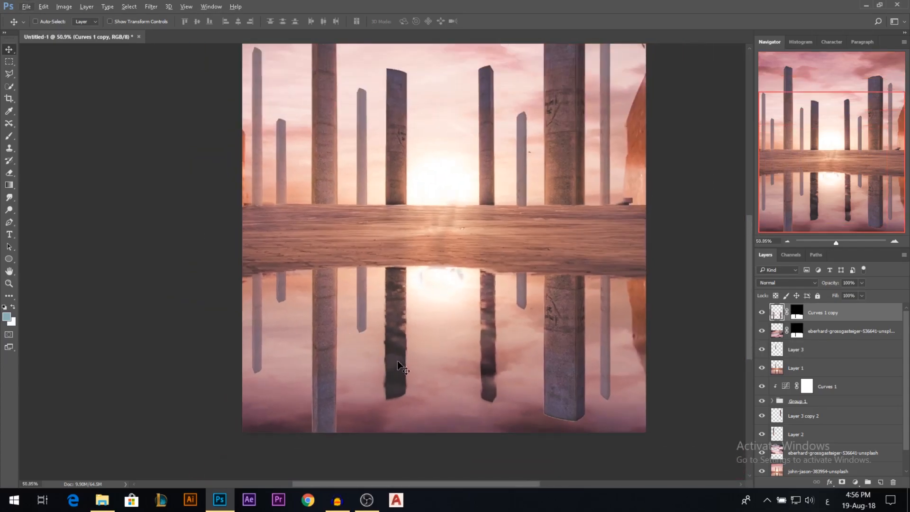
scroll(481, 327, "up", 3)
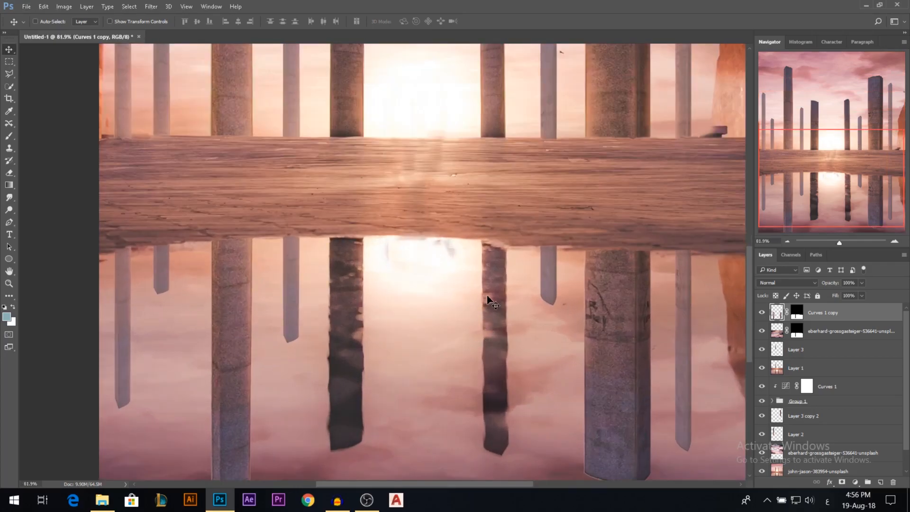
scroll(531, 318, "down", 1)
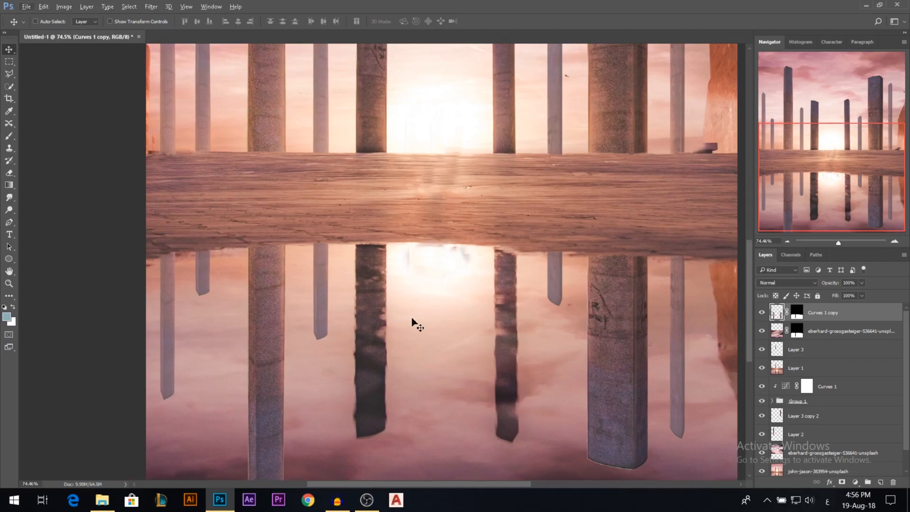
scroll(364, 402, "up", 4)
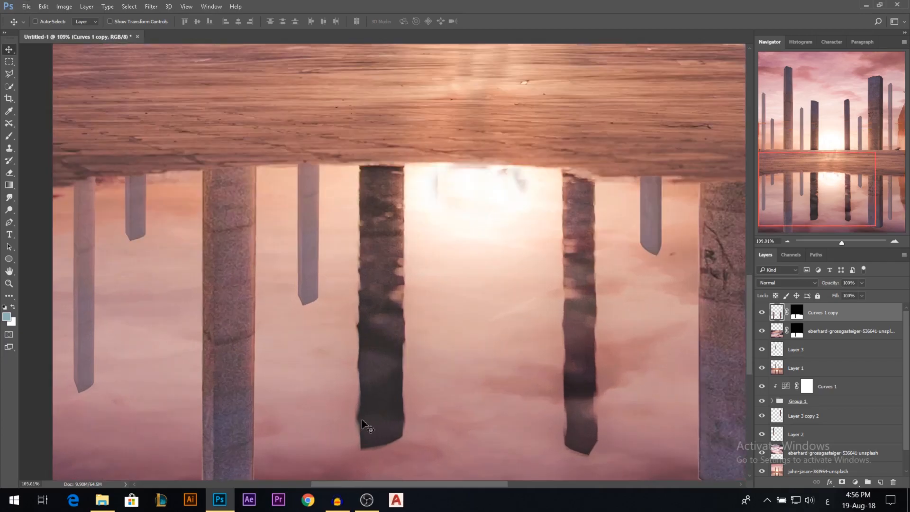
scroll(398, 266, "down", 2)
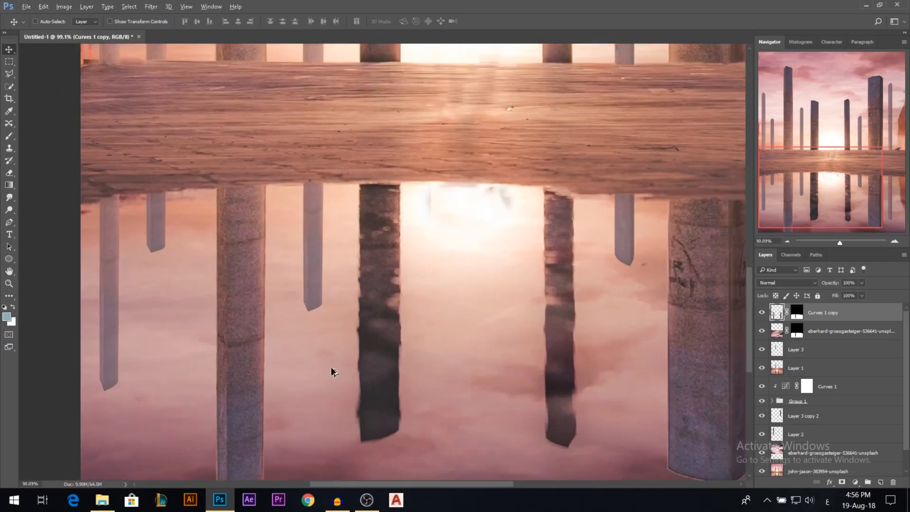
scroll(334, 372, "down", 3)
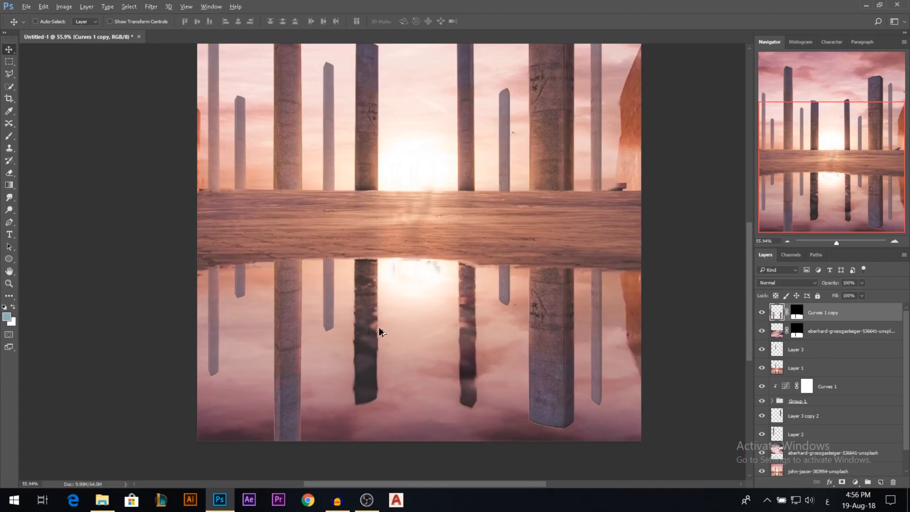
Darken the pillar reflections with Brightness/Contrast, setting Brightness to -150 and Contrast to -50.
left_click(64, 7)
mouse_move(90, 34)
left_click(239, 43)
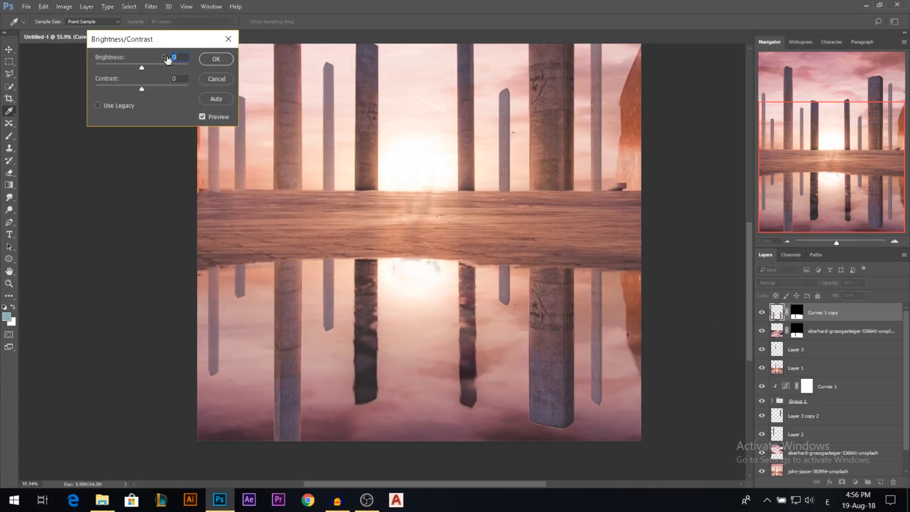
left_click_drag(142, 65, 112, 68)
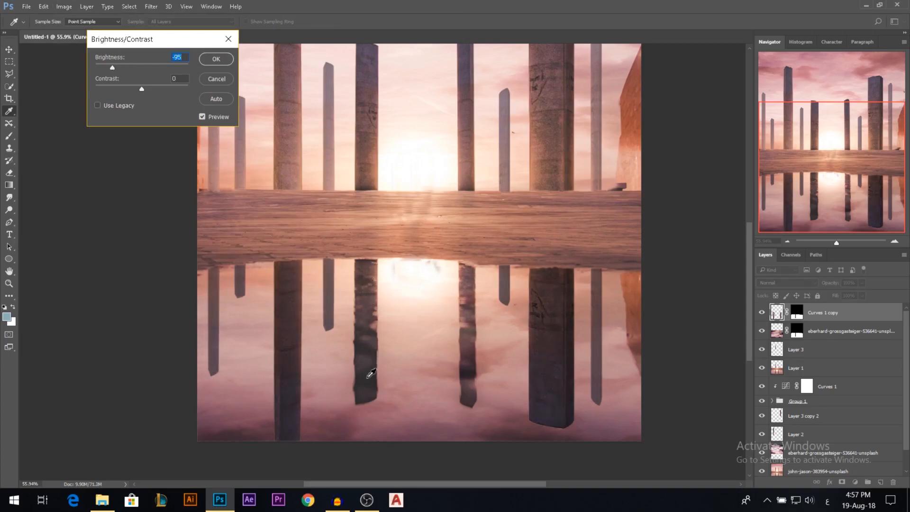
left_click_drag(139, 92, 84, 67)
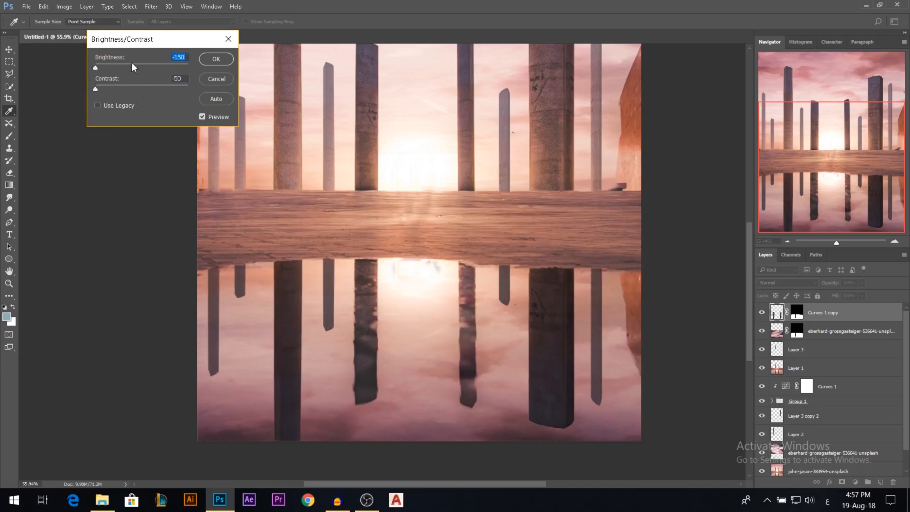
left_click(214, 60)
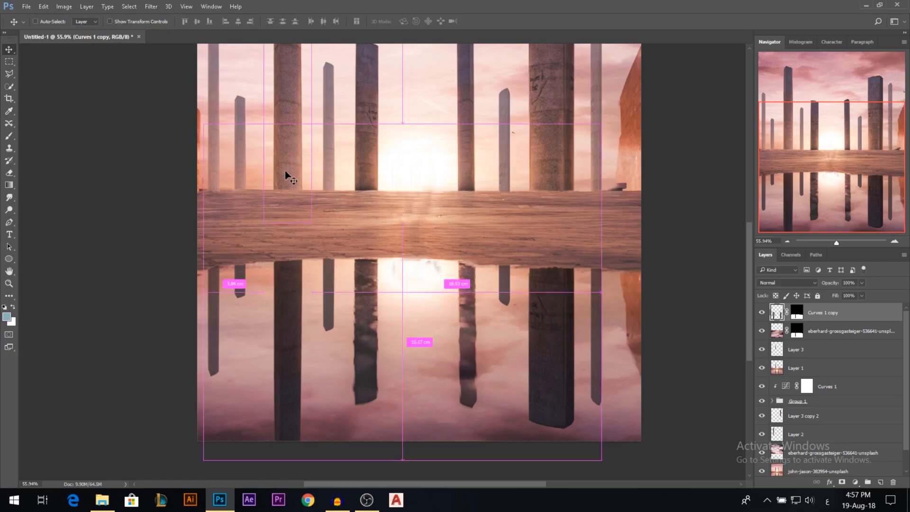
Apply further Brightness/Contrast passes to the pillar reflections, reducing the contrast and lowering the brightness again.
left_click(70, 8)
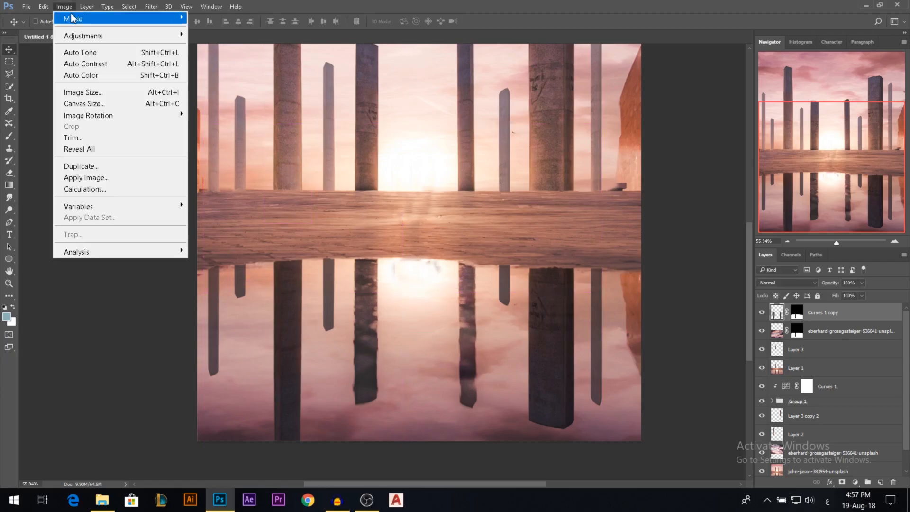
mouse_move(118, 35)
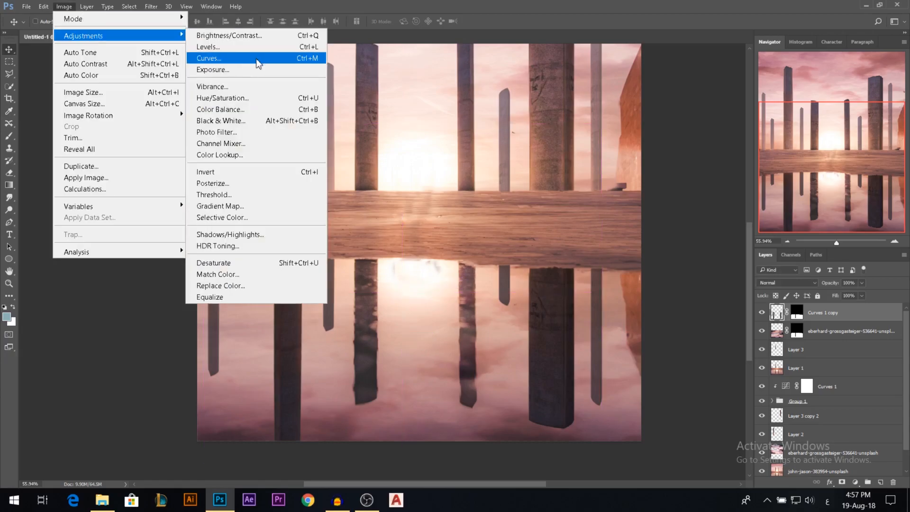
left_click(312, 38)
left_click(136, 68)
left_click(216, 59)
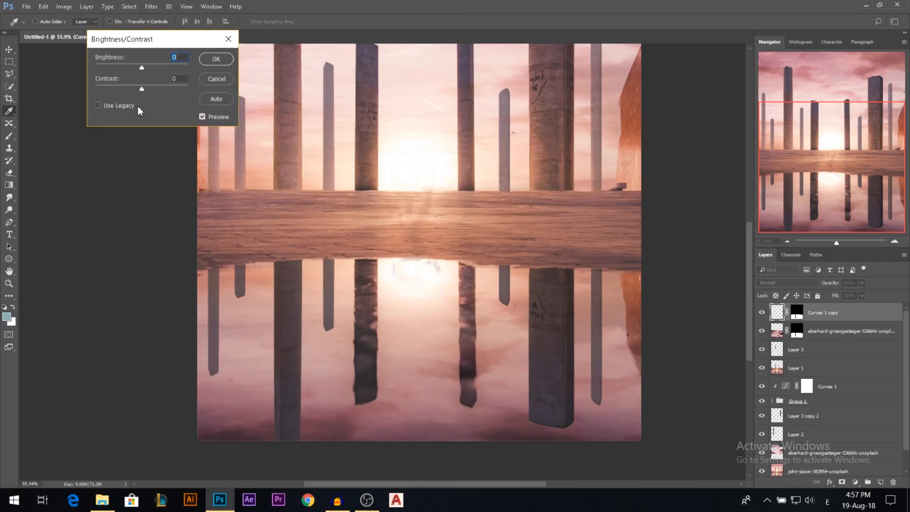
left_click_drag(95, 89, 130, 89)
left_click(216, 59)
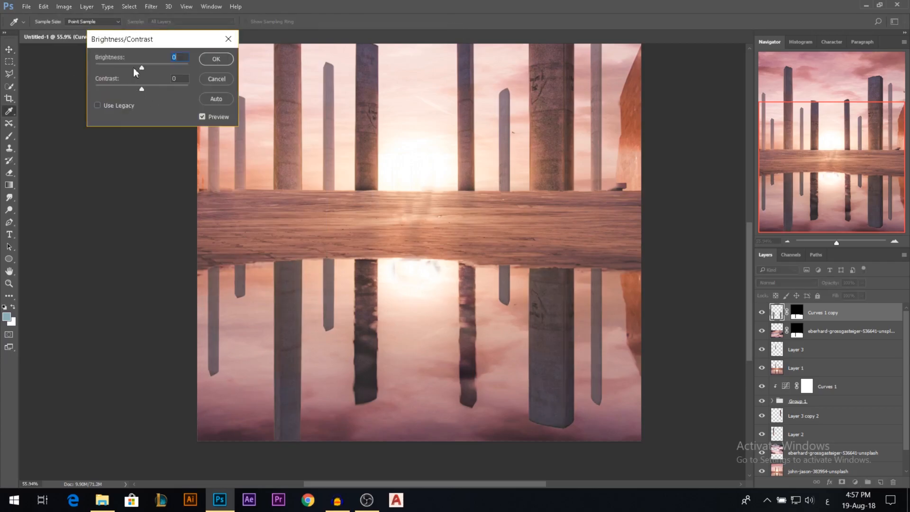
left_click_drag(142, 68, 122, 68)
left_click(214, 60)
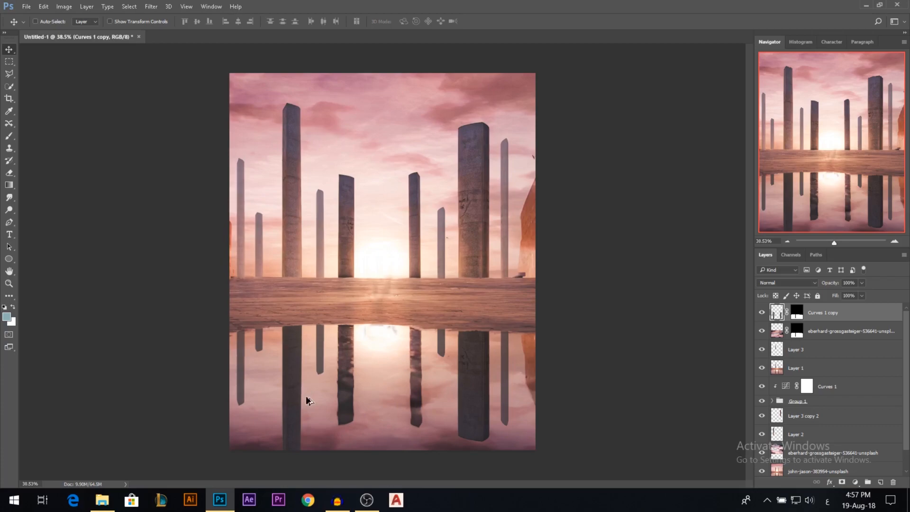
Shift the pillar reflections' midtones towards magenta with Color Balance, setting the Magenta–Green level to about -6.
scroll(299, 380, "up", 2)
left_click_drag(361, 353, 415, 321)
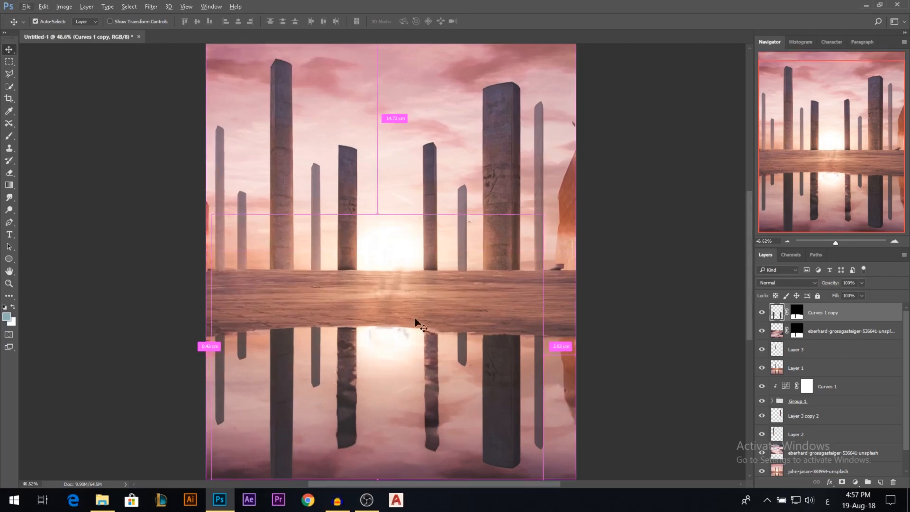
key("ctrl+b")
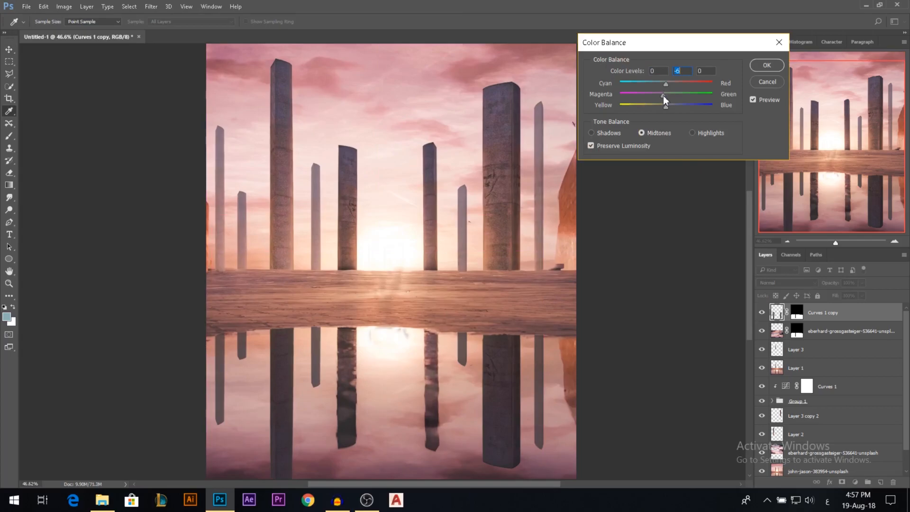
left_click(767, 65)
Set the Burn tool's range to Shadows and try darkening the thin pillar reflection beside the orange rock at 57% exposure.
scroll(556, 417, "up", 3)
scroll(556, 417, "down", 1)
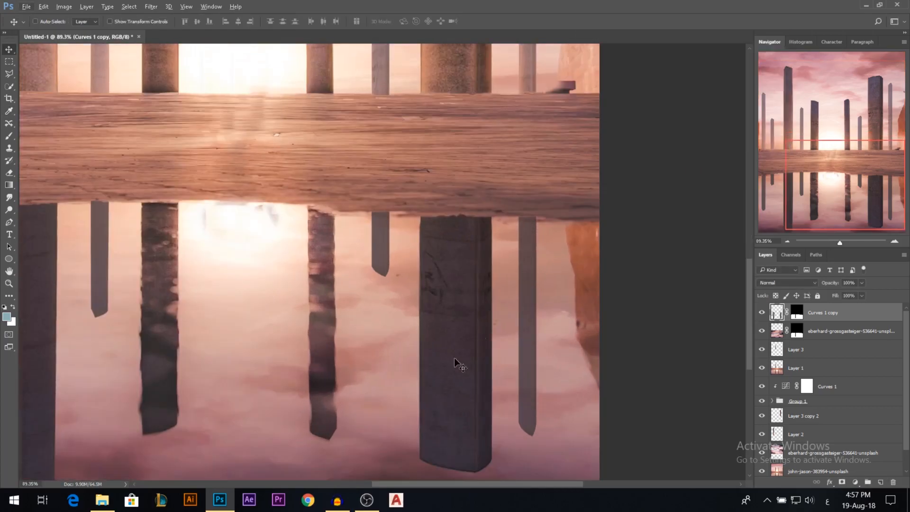
left_click_drag(10, 208, 47, 216)
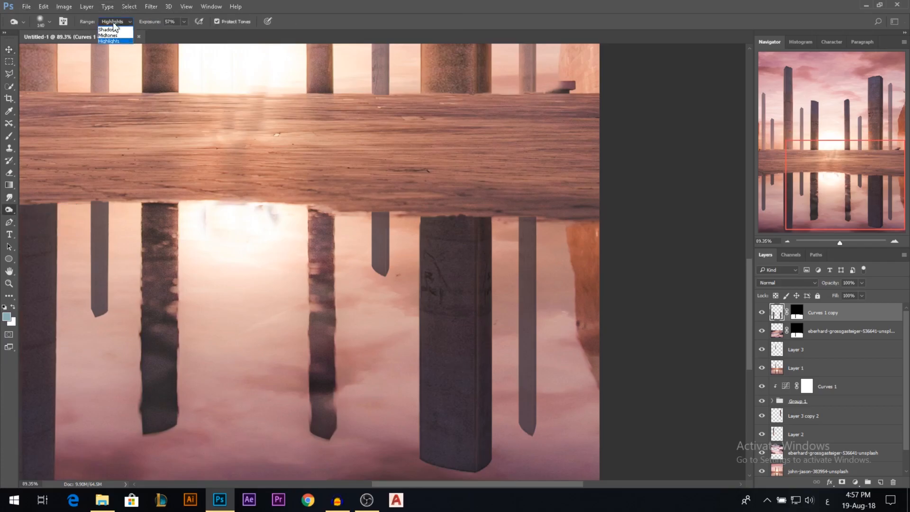
left_click(108, 36)
scroll(123, 22, "up", 1)
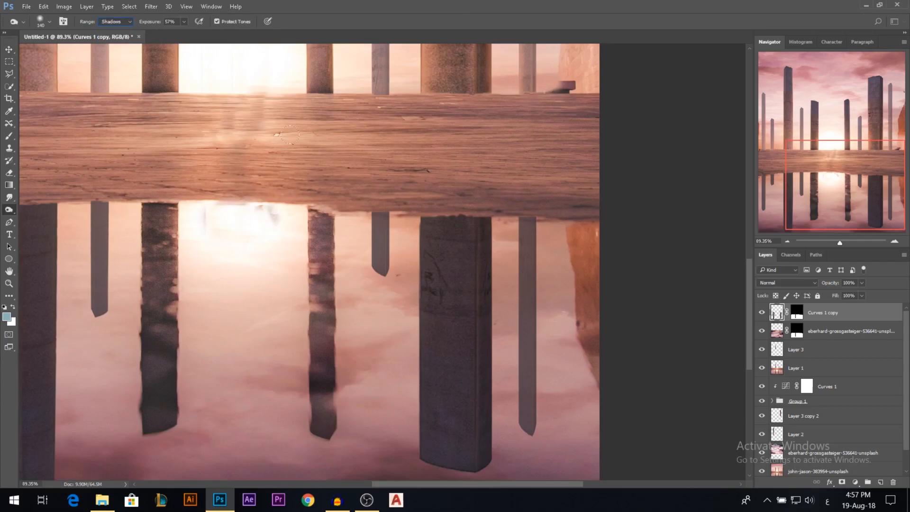
left_click_drag(527, 222, 522, 437)
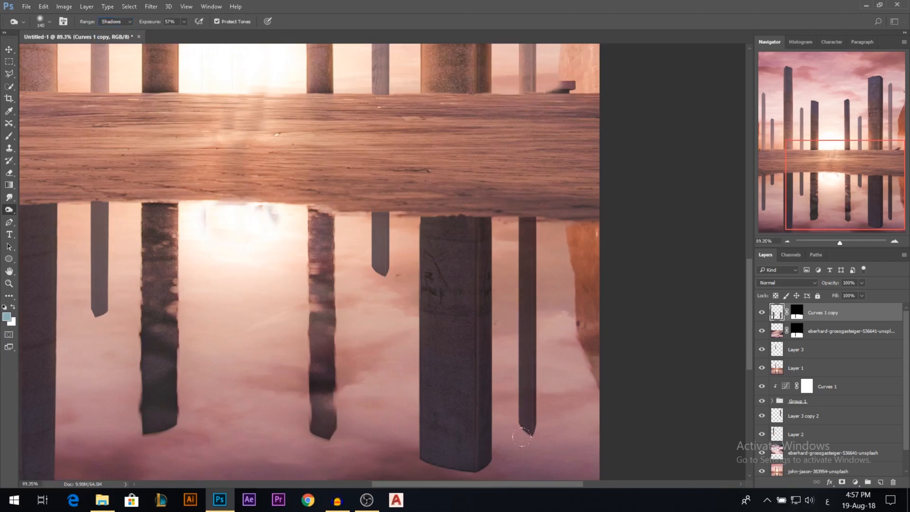
Lower the Burn exposure to 13% and darken the thin pillar reflections in the water.
left_click(183, 22)
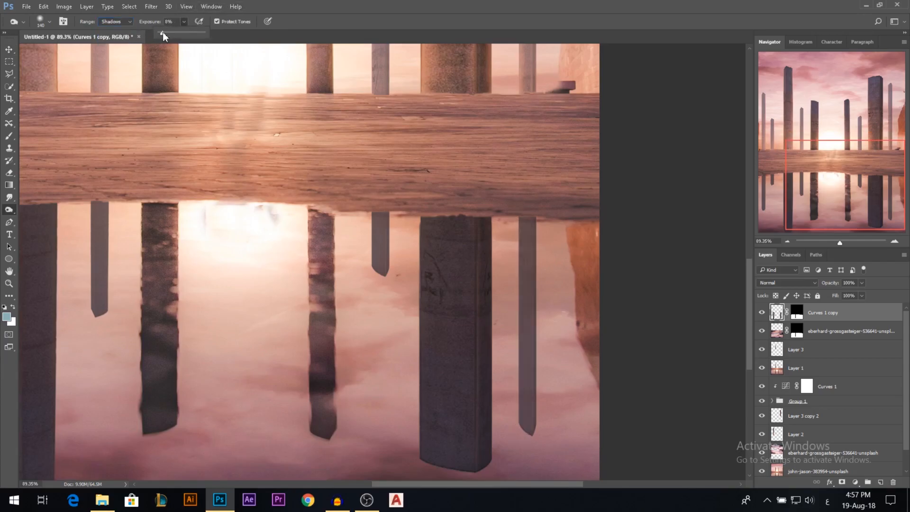
left_click(524, 308)
left_click_drag(368, 225, 379, 263)
scroll(241, 315, "down", 3)
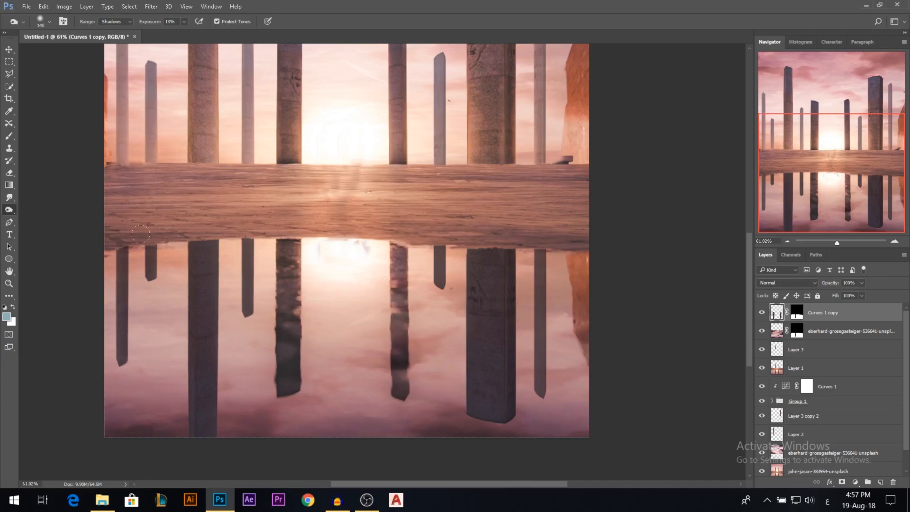
scroll(121, 374, "down", 1)
Change the blending mode of Curves 1 copy to Hard Light.
left_click(9, 50)
scroll(453, 294, "down", 1)
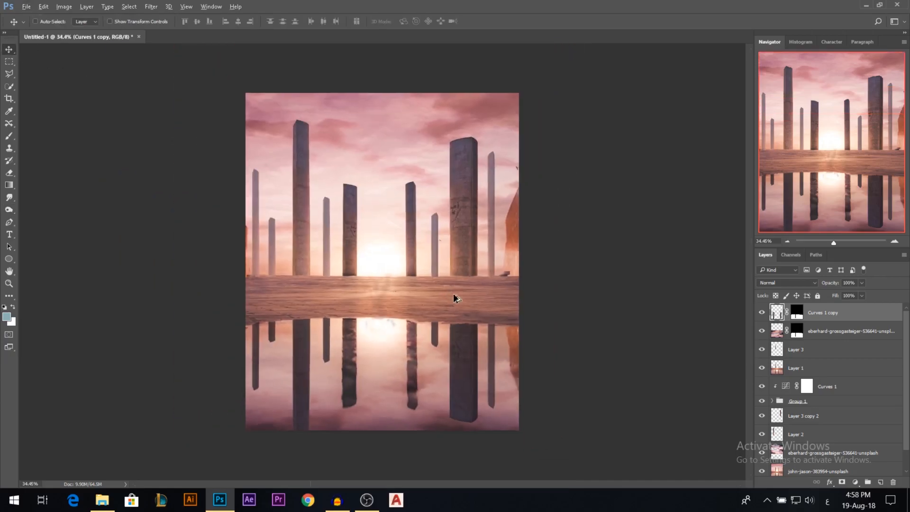
left_click(798, 284)
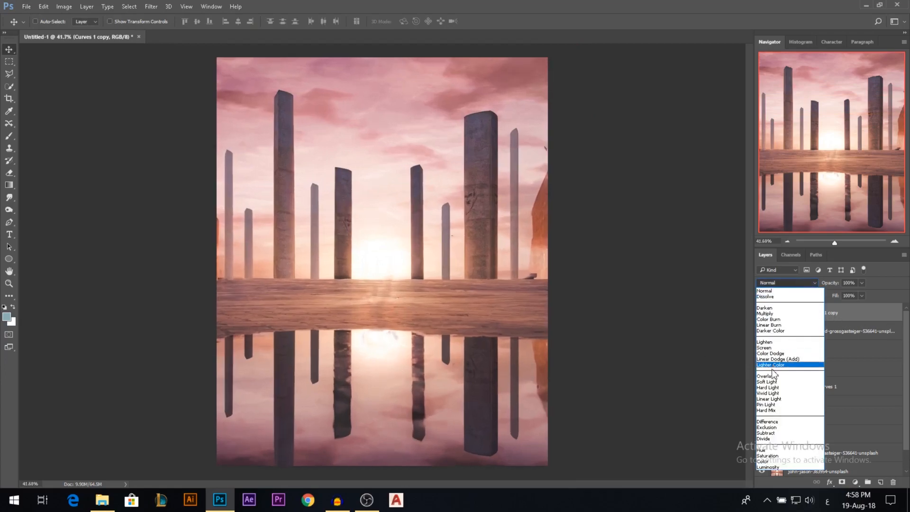
left_click(775, 369)
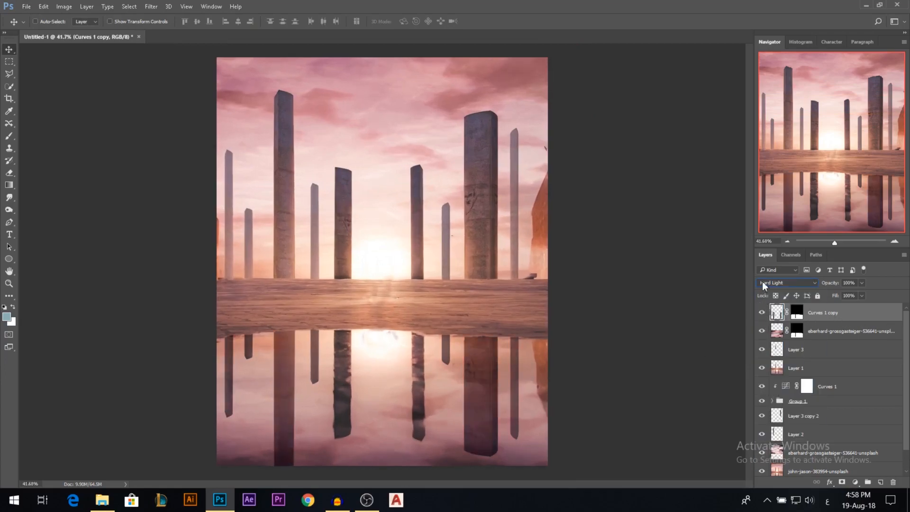
Try the Overlay blending mode on Curves 1 copy, including with the layer opacity lowered to 82%.
left_click(762, 281)
left_click(763, 376)
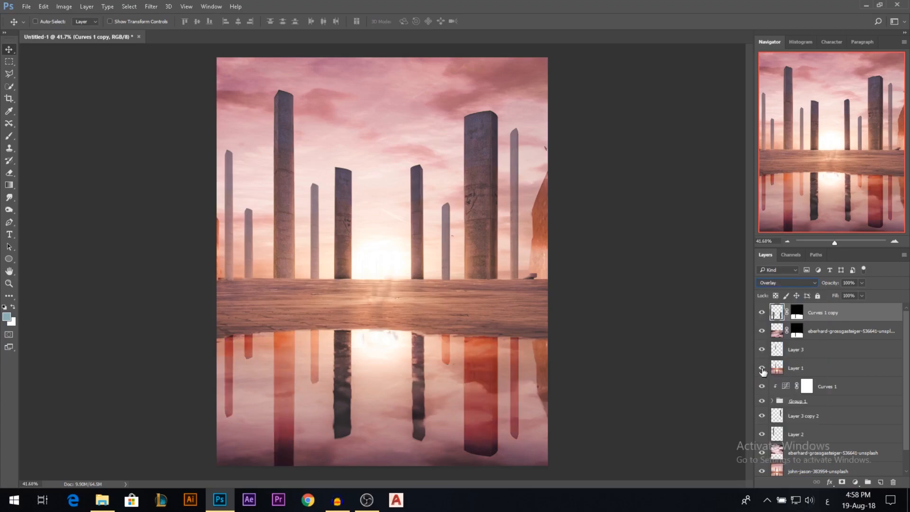
left_click(778, 283)
left_click(819, 288)
left_click_drag(833, 286, 835, 285)
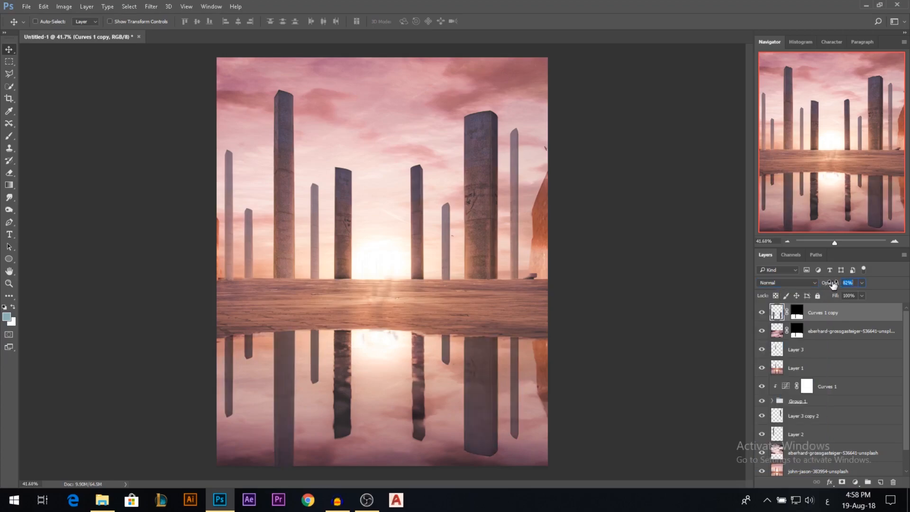
left_click(797, 283)
left_click(776, 379)
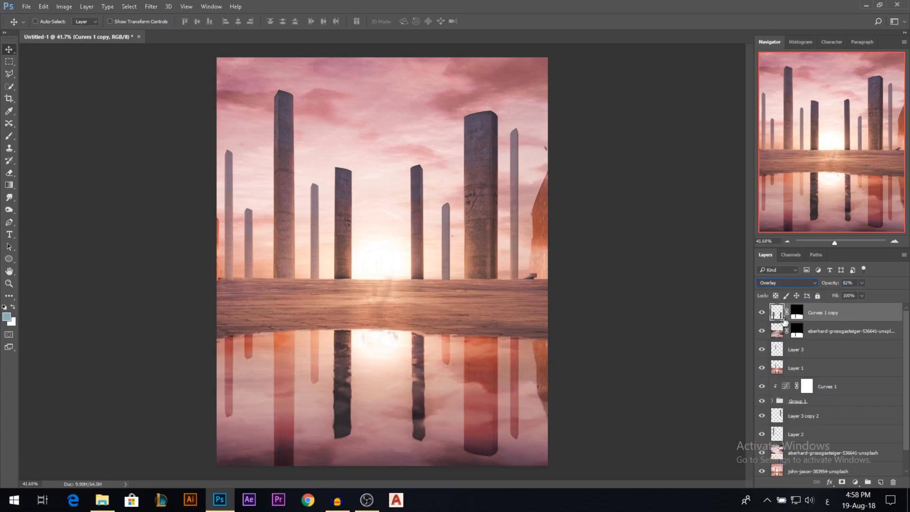
Set Curves 1 copy back to Normal blending at 97% opacity.
scroll(775, 283, "down", 1)
left_click(776, 284)
left_click(777, 290)
scroll(439, 382, "up", 3)
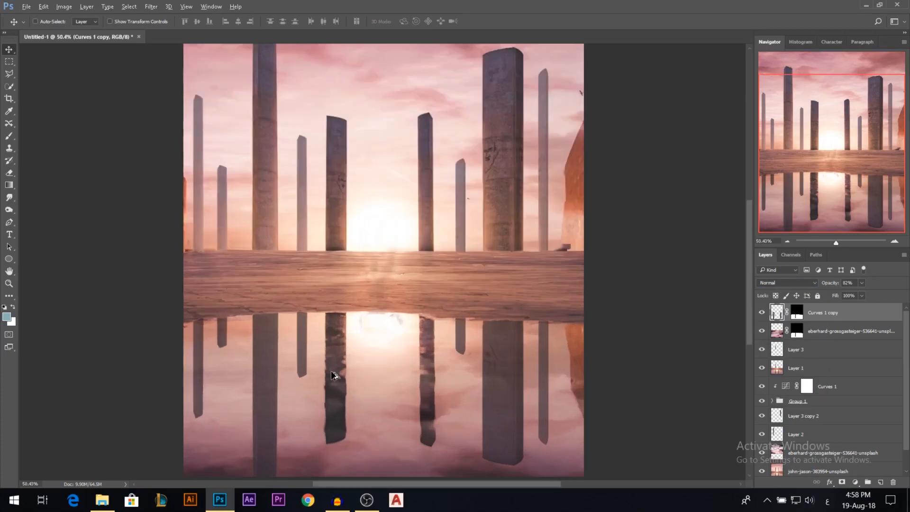
left_click_drag(819, 283, 827, 282)
scroll(517, 331, "down", 4)
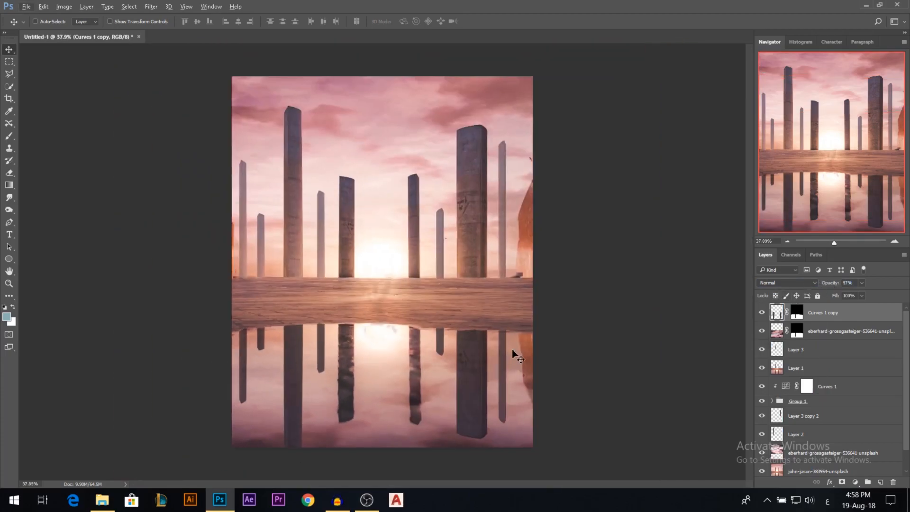
scroll(383, 383, "up", 4)
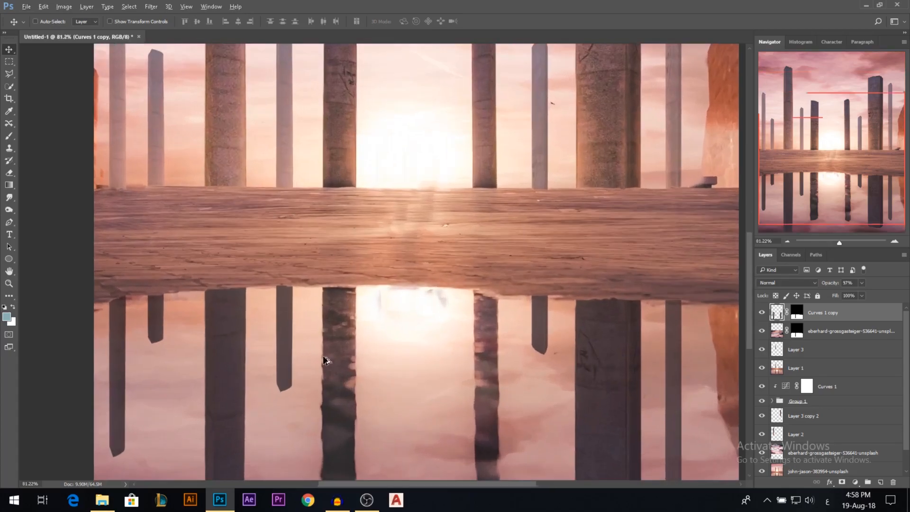
scroll(437, 316, "down", 3)
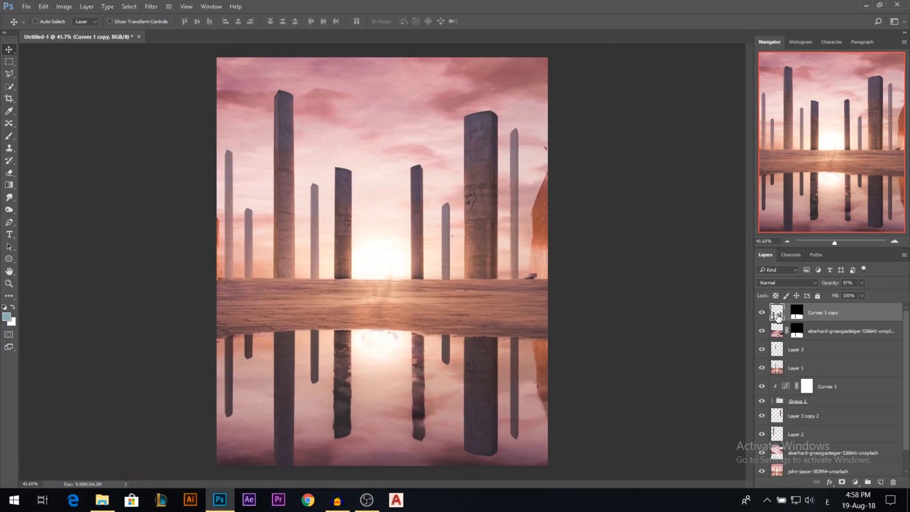
Shift the pillar reflections on Curves 1 copy slightly downwards, with the layer unlinked from its mask.
mouse_move(414, 380)
left_mouse_down()
mouse_move(414, 363)
mouse_move(417, 383)
left_mouse_up()
left_click_drag(437, 376, 454, 412)
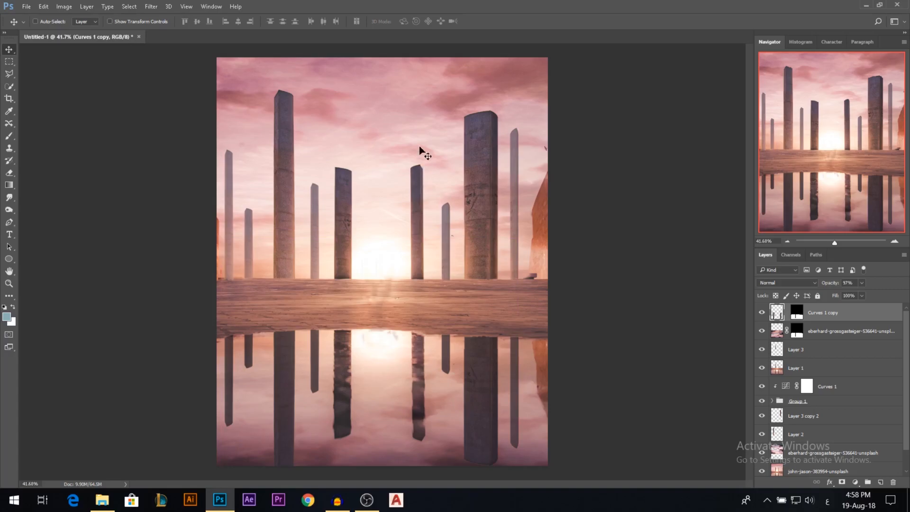
scroll(418, 125, "down", 1)
left_click_drag(463, 413, 463, 420)
scroll(372, 420, "up", 2)
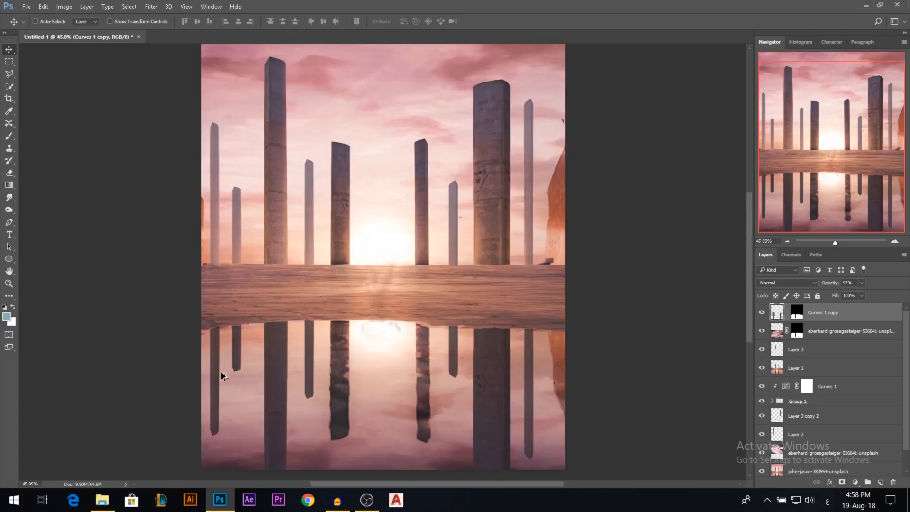
scroll(251, 360, "up", 3)
scroll(300, 305, "down", 5)
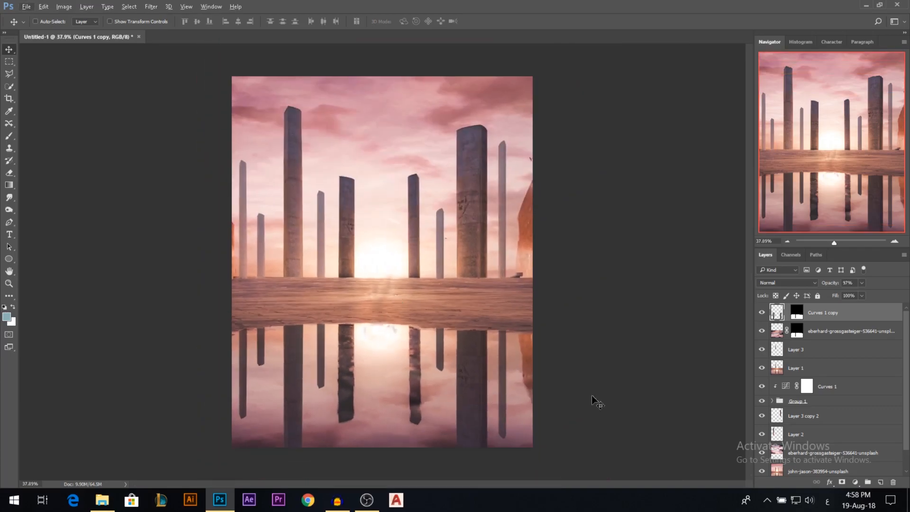
Target the Curves 1 copy mask and try brushing black at 35% opacity over the wide pillar reflection near the waterline.
key("d")
left_click(798, 313)
key("b")
left_click_drag(388, 289, 393, 289)
left_click(483, 315)
key("ctrl+z")
left_click_drag(507, 303, 497, 302)
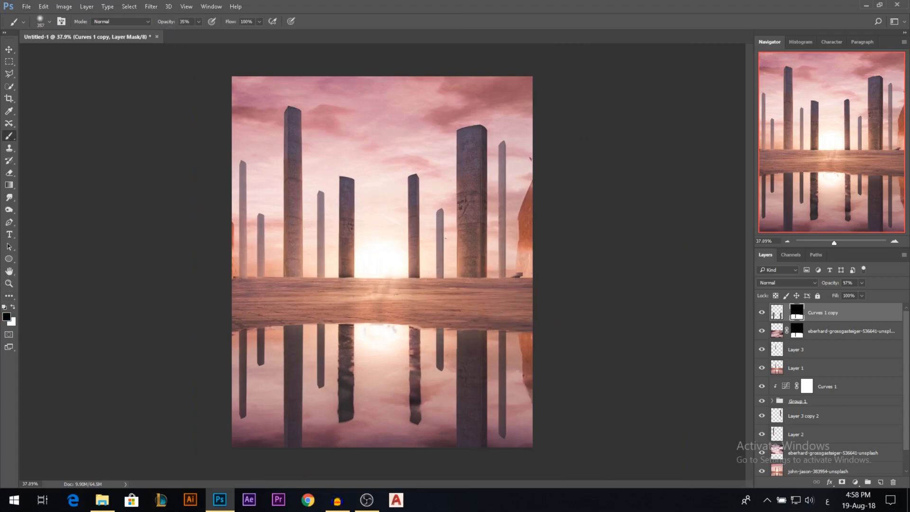
scroll(355, 364, "up", 6)
left_click_drag(367, 375, 337, 375)
left_click_drag(384, 382, 290, 380)
left_click_drag(355, 382, 350, 383)
Choose a textured brush tip for the mask, reducing its size to 227 px and its opacity to 19%.
right_click(386, 288)
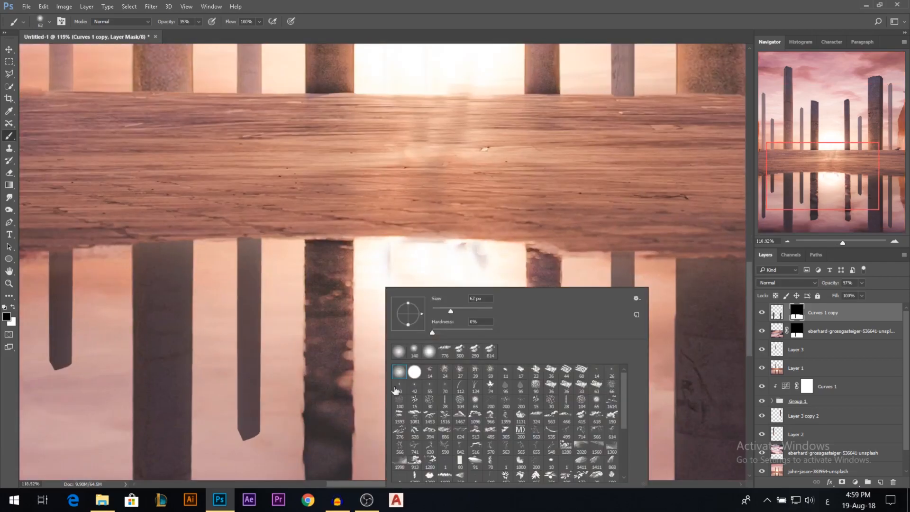
scroll(491, 376, "down", 1)
double_click(522, 446)
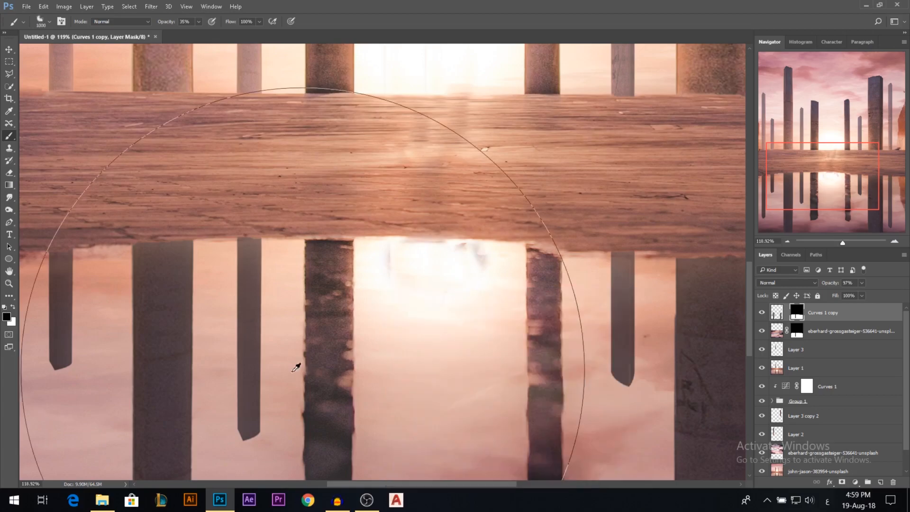
left_click_drag(411, 294, 380, 330)
left_click_drag(170, 23, 162, 24)
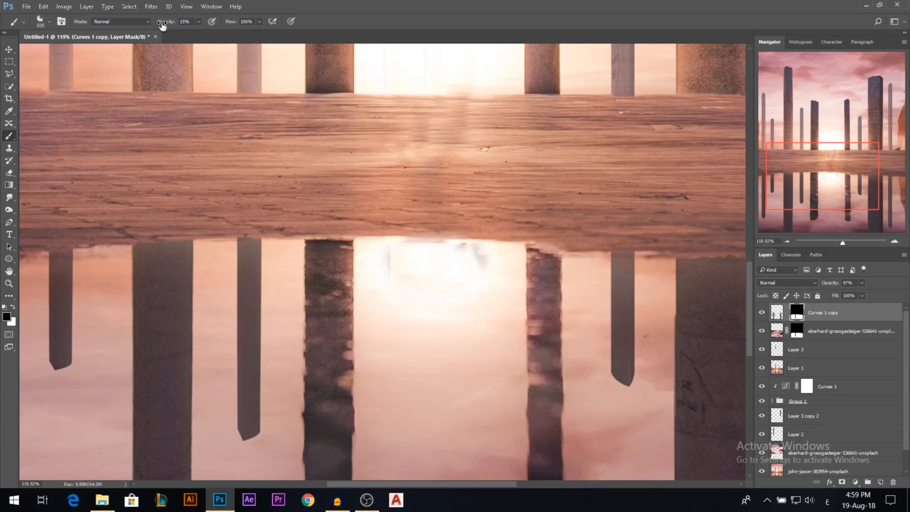
scroll(353, 207, "down", 3)
mouse_move(308, 284)
left_mouse_down()
mouse_move(238, 317)
mouse_move(191, 311)
left_mouse_up()
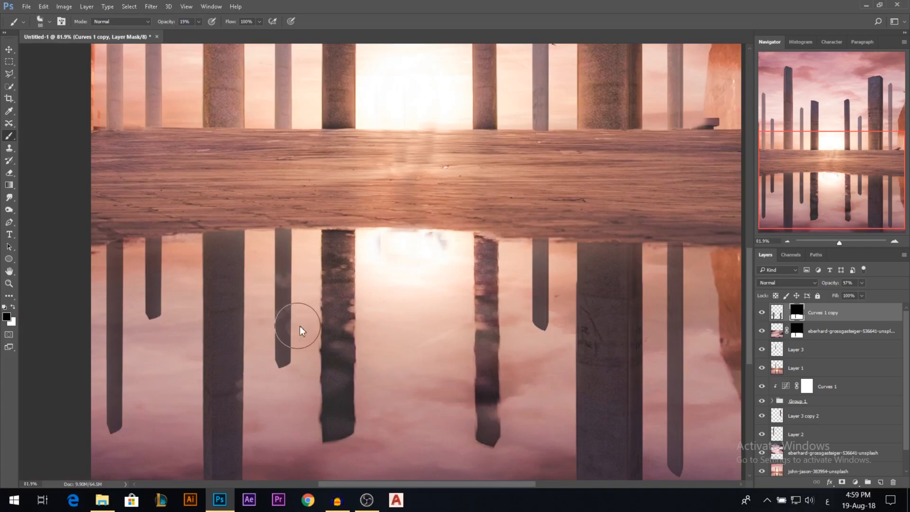
scroll(299, 325, "down", 2)
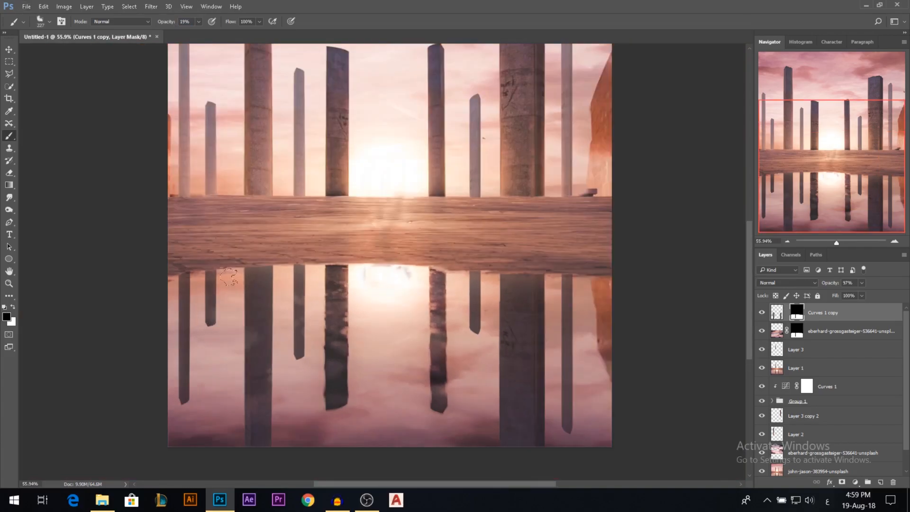
Brush faint cloudy patches into the wide pillar reflections on the mask and lower the Curves 1 copy opacity to 77%.
left_click(253, 396)
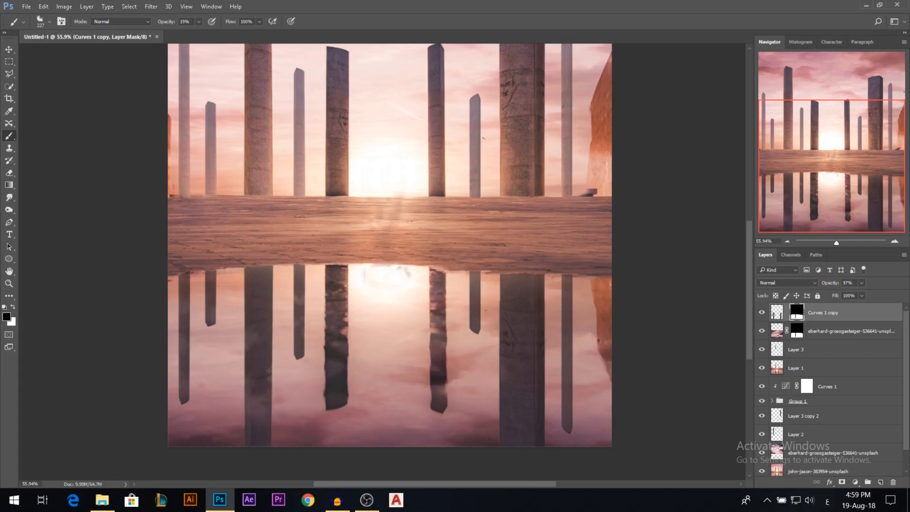
mouse_move(512, 416)
left_mouse_down()
mouse_move(525, 287)
mouse_move(534, 382)
left_mouse_up()
left_click_drag(518, 281, 529, 422)
mouse_move(475, 317)
left_mouse_down()
mouse_move(461, 285)
mouse_move(464, 307)
left_mouse_up()
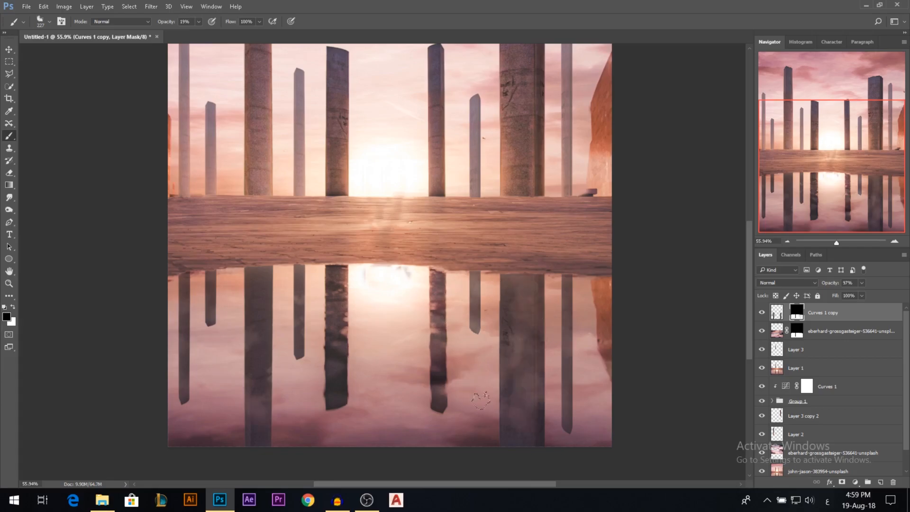
left_click(507, 406)
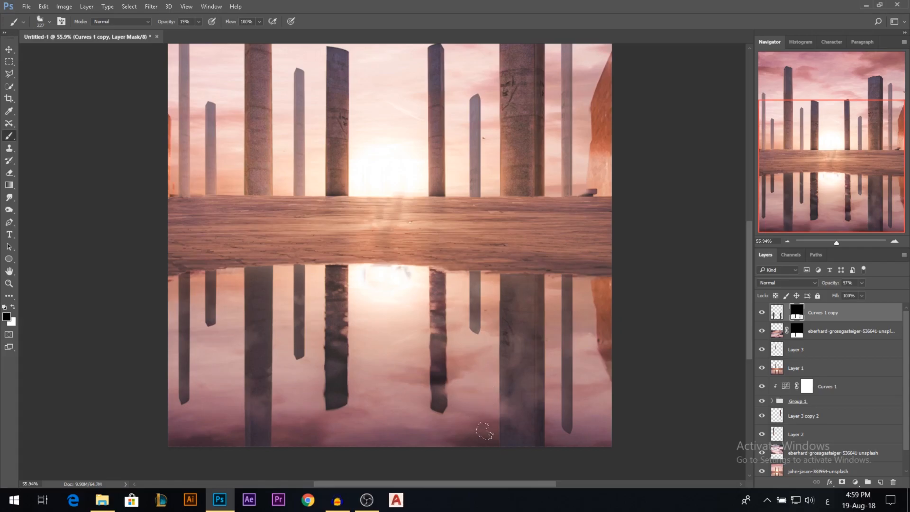
left_click_drag(838, 288, 805, 303)
left_click(778, 318)
Try darkening the pillar reflections with Brightness/Contrast, using a Brightness of -70.
left_click(64, 6)
mouse_move(87, 35)
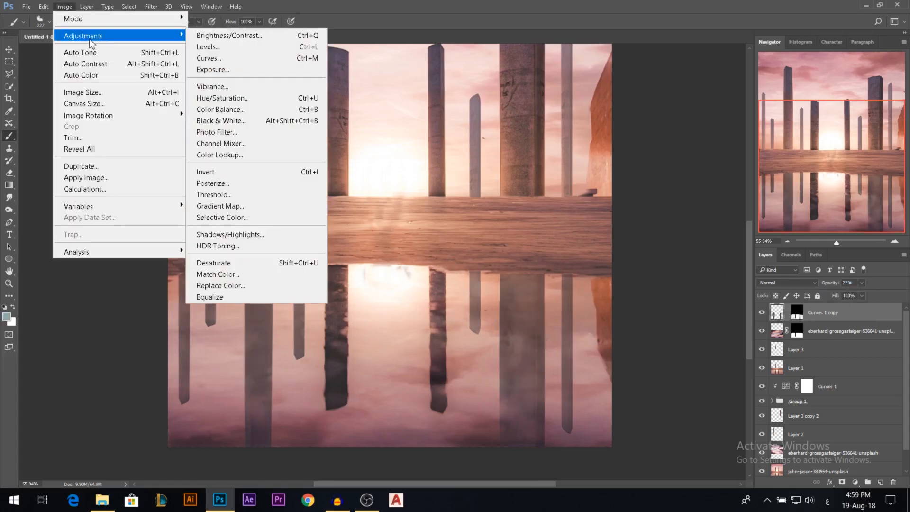
left_click(230, 38)
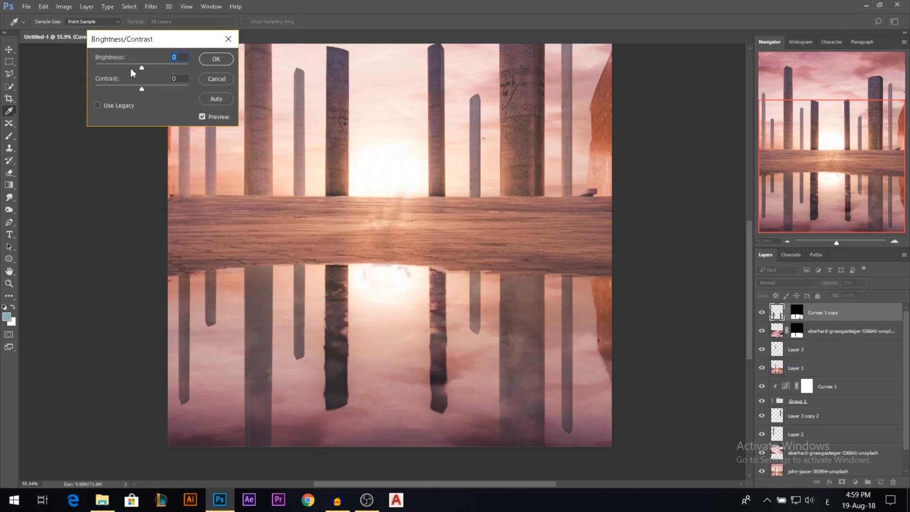
left_click_drag(142, 67, 121, 70)
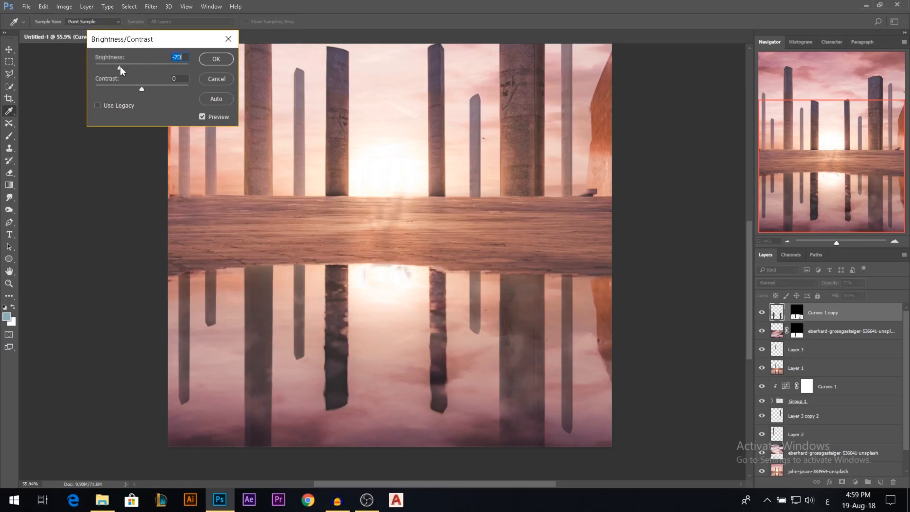
left_click(211, 80)
Darken the pillar reflections with a Curves adjustment by moving the RGB black point to input 27.
left_click(82, 7)
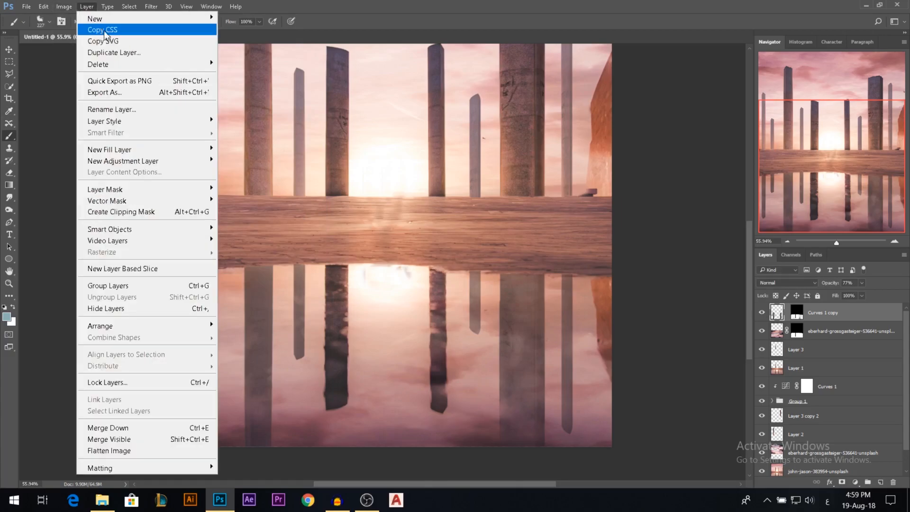
mouse_move(64, 6)
mouse_move(83, 36)
left_click(208, 58)
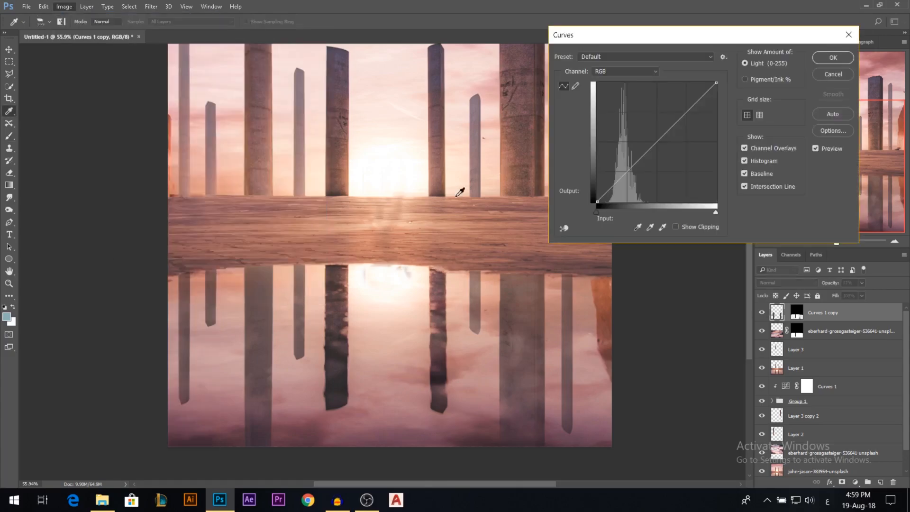
left_click_drag(595, 211, 609, 212)
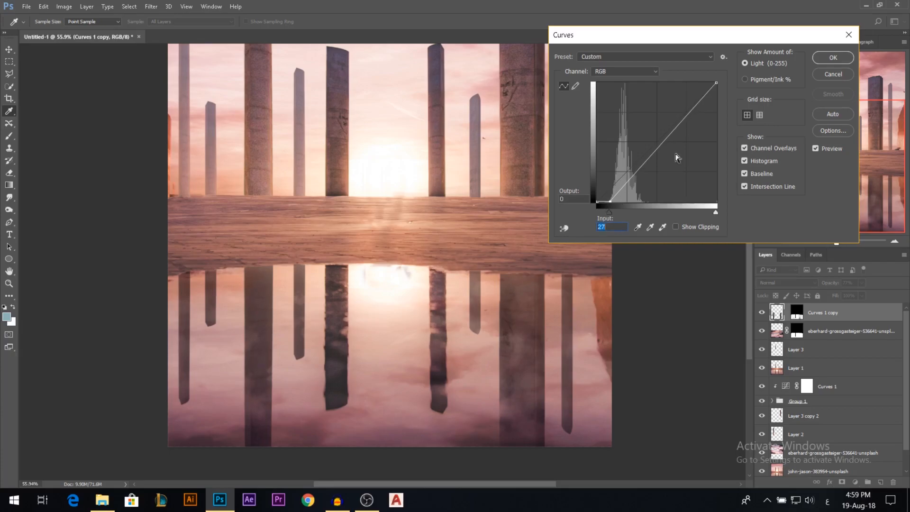
left_click(835, 63)
scroll(419, 303, "down", 2)
left_click(7, 48)
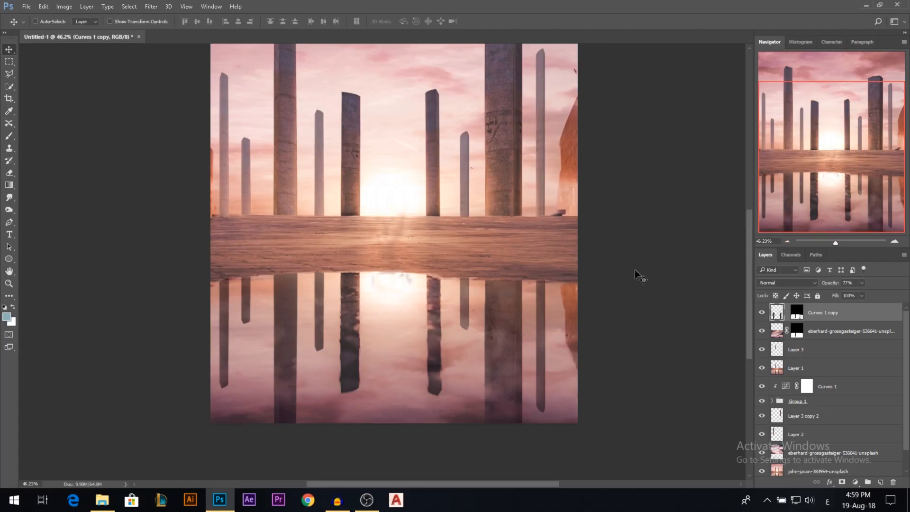
Apply the layer mask of Curves 1 copy and compare the image with the layer hidden and shown.
scroll(313, 253, "down", 1)
scroll(311, 252, "up", 1)
right_click(798, 316)
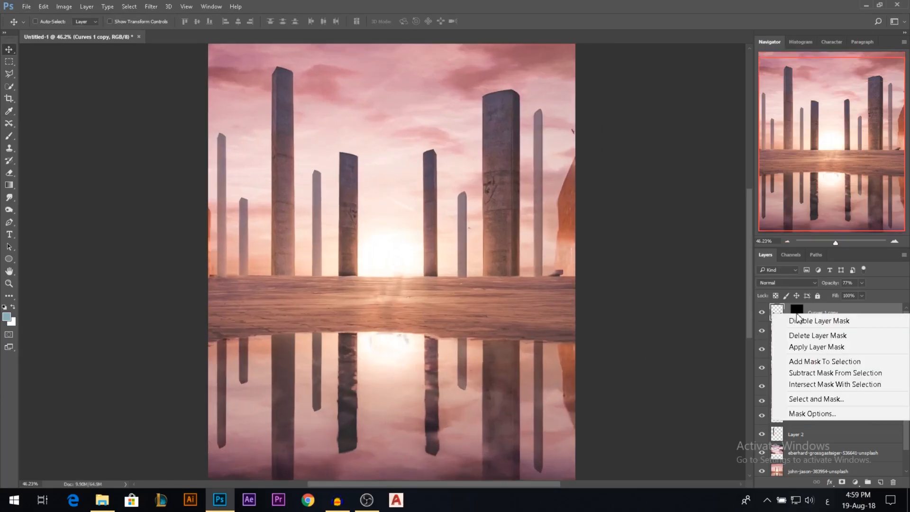
left_click(804, 347)
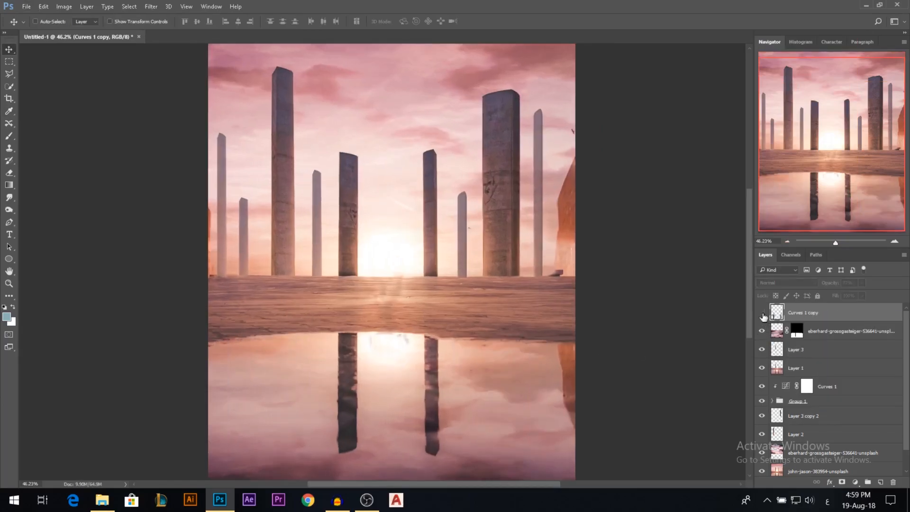
scroll(413, 368, "up", 2)
scroll(353, 271, "down", 1)
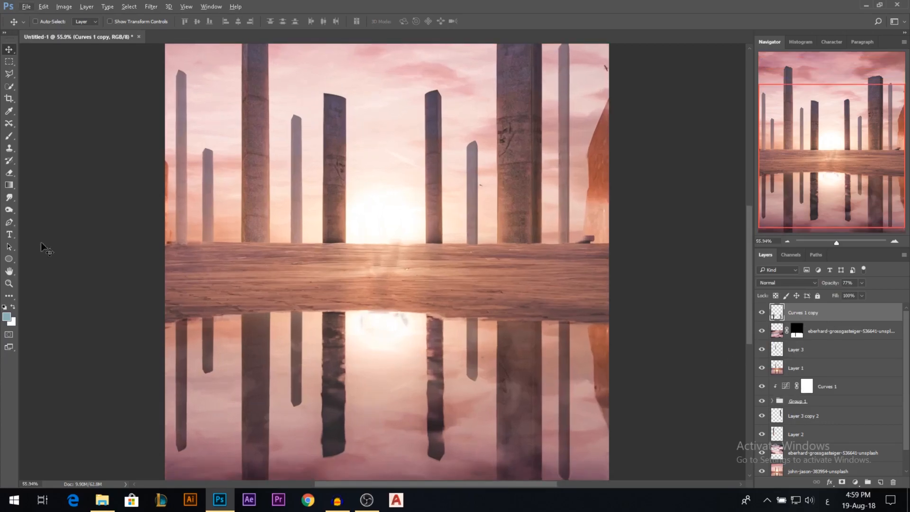
Set up the Smudge tool at 14% strength with a soft round brush tip flattened into a thin horizontal ellipse.
left_click(9, 197)
right_click(9, 198)
left_click(39, 215)
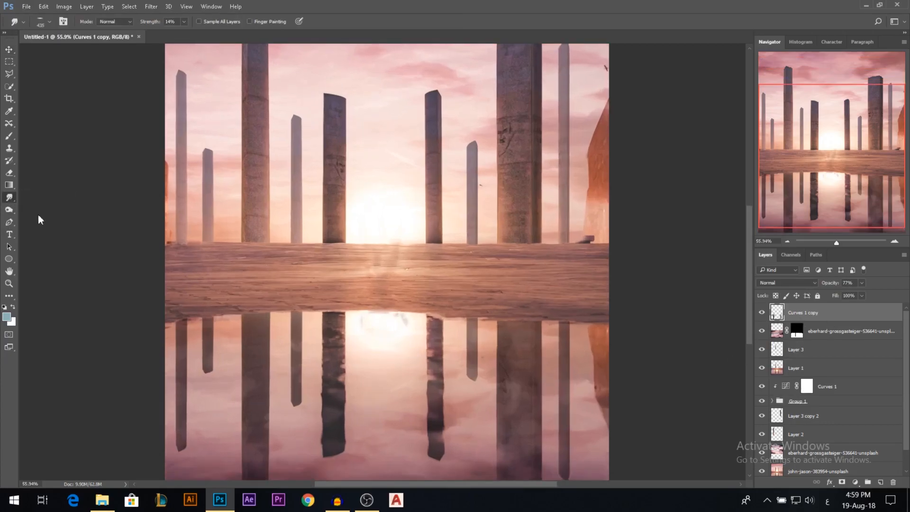
right_click(171, 366)
left_click(431, 351)
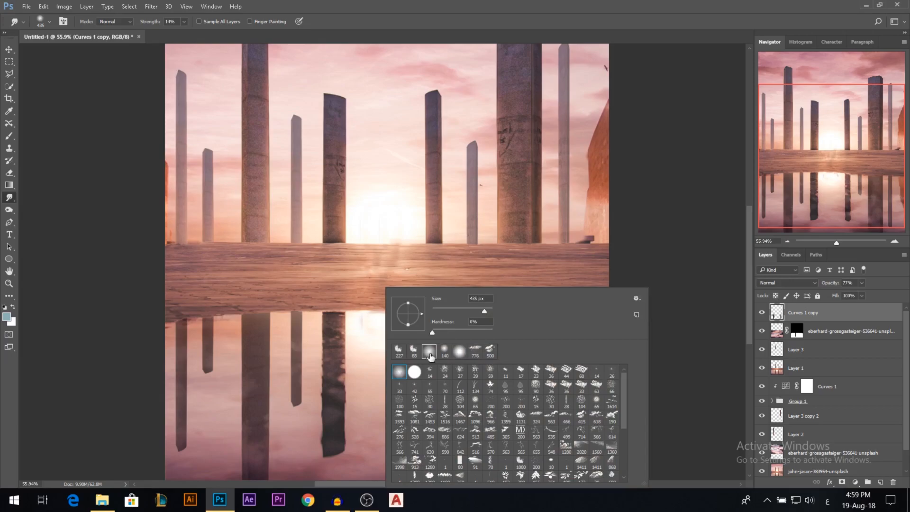
left_click_drag(409, 303, 409, 314)
left_click_drag(327, 331, 322, 333)
scroll(334, 398, "up", 4)
scroll(472, 219, "down", 4)
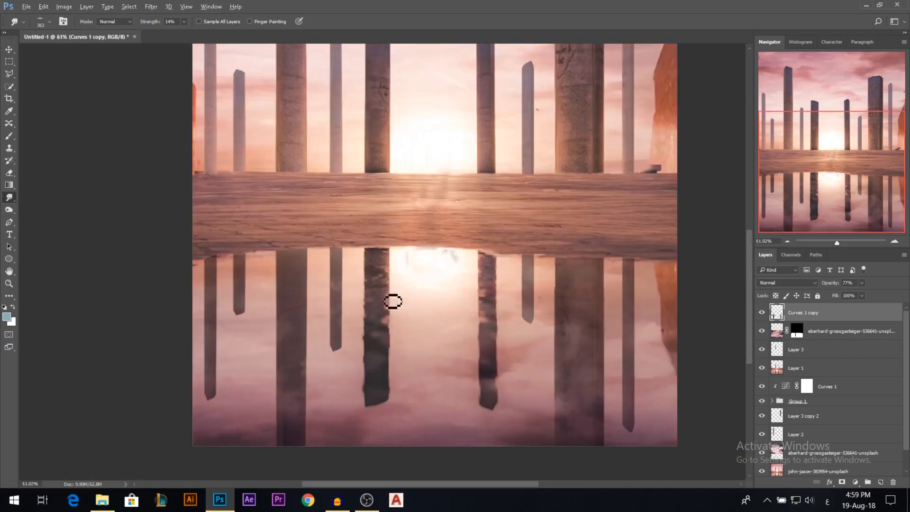
scroll(341, 381, "up", 2)
left_click_drag(343, 367, 335, 370)
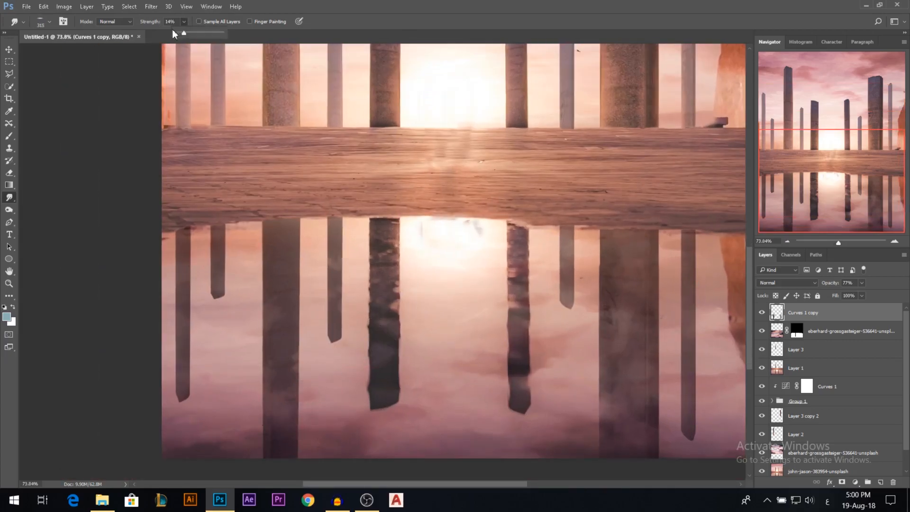
Smudge ripples into the lower parts of the leftmost pillar reflections, reducing the Smudge Strength to 7%.
mouse_move(306, 422)
left_mouse_down()
mouse_move(187, 427)
mouse_move(130, 419)
mouse_move(471, 393)
mouse_move(74, 383)
mouse_move(66, 374)
mouse_move(90, 353)
mouse_move(183, 326)
left_mouse_up()
left_click_drag(158, 24, 156, 26)
left_click_drag(222, 266, 197, 262)
left_click_drag(155, 26, 158, 27)
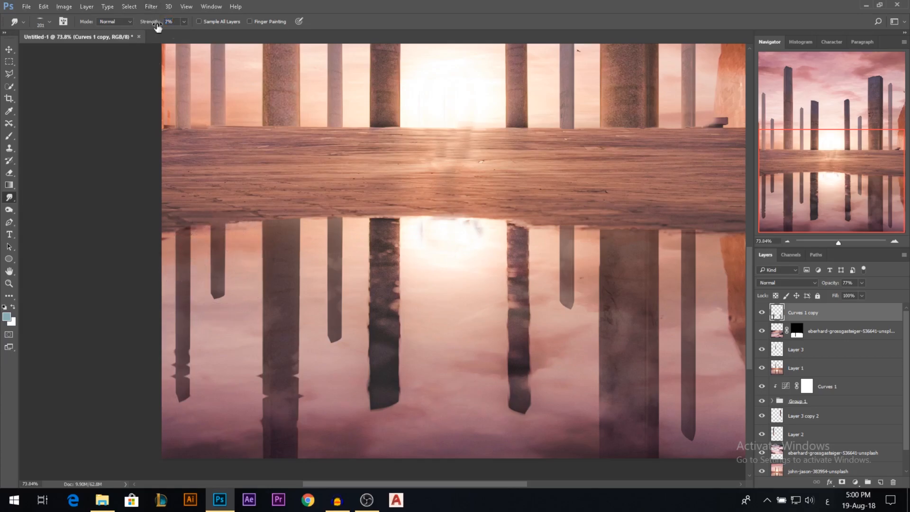
mouse_move(179, 380)
left_mouse_down()
mouse_move(182, 386)
mouse_move(141, 387)
left_mouse_up()
Adjust the Smudge tip's roundness, lower Strength to 5%, and ripple the edges of the four thin and thick reflections left of the sun.
right_click(218, 275)
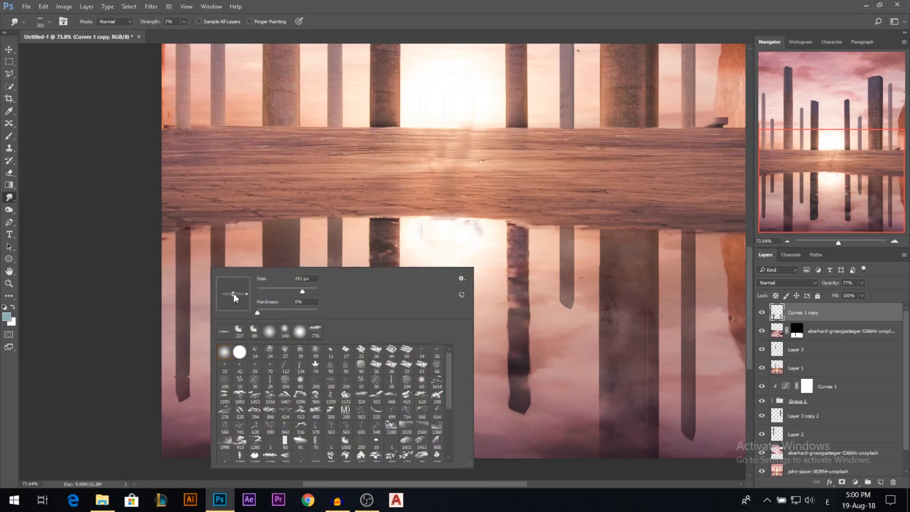
left_click(167, 339)
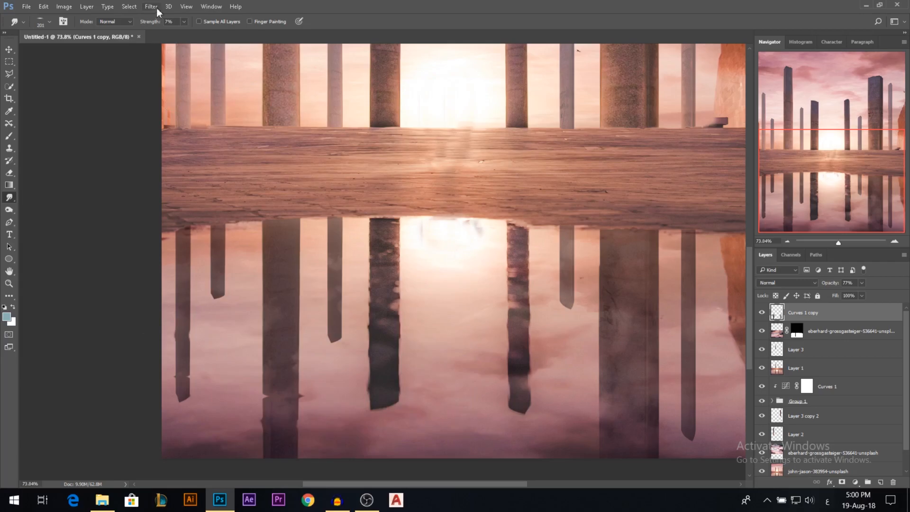
left_click_drag(382, 319, 230, 327)
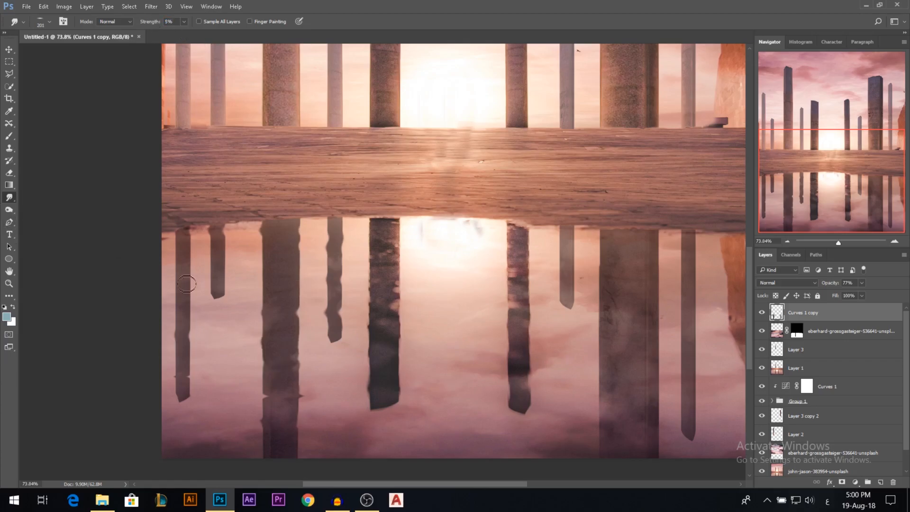
mouse_move(361, 285)
left_mouse_down()
mouse_move(281, 303)
mouse_move(379, 308)
left_mouse_up()
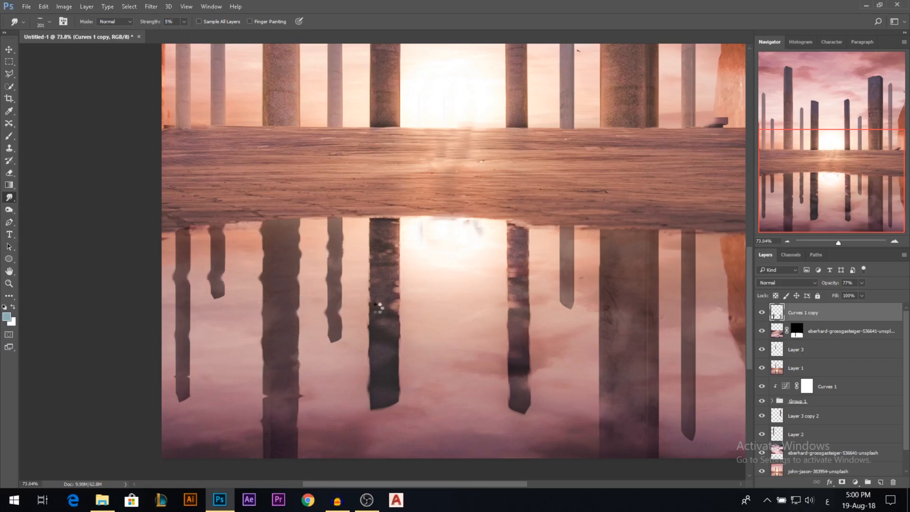
Enlarge the Smudge brush to 602 px and push wavy edges into the pillar reflections right of the sun.
right_click(365, 260)
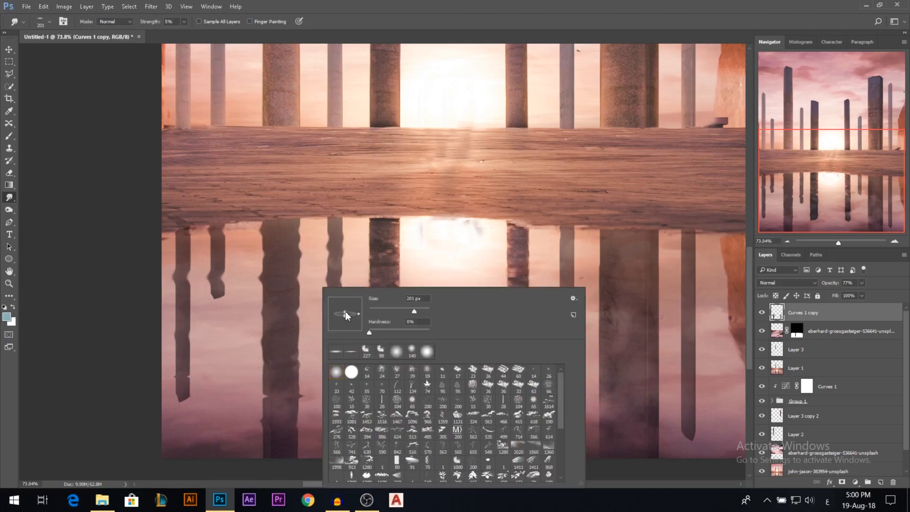
left_click_drag(414, 311, 422, 311)
left_click(429, 279)
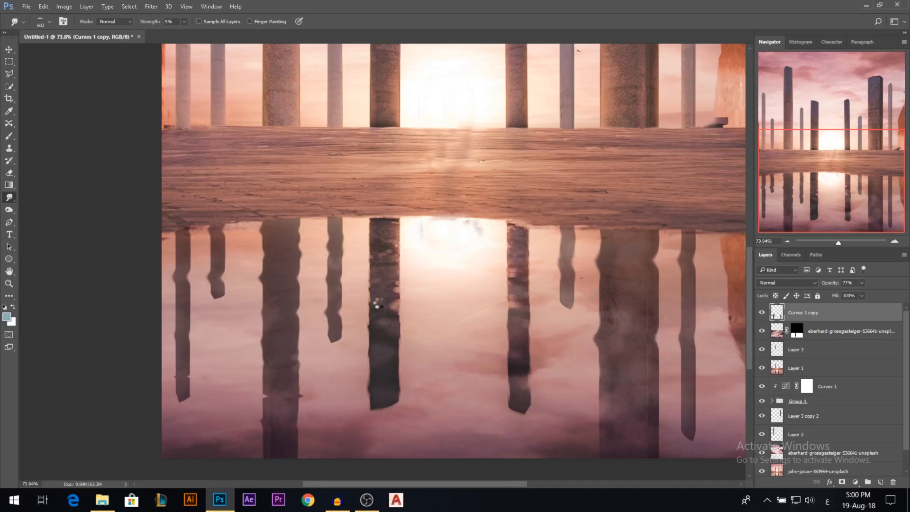
scroll(518, 355, "down", 3)
Reduce the Smudge brush to 139 px and add finer ripples along the pillar reflections.
right_click(440, 288)
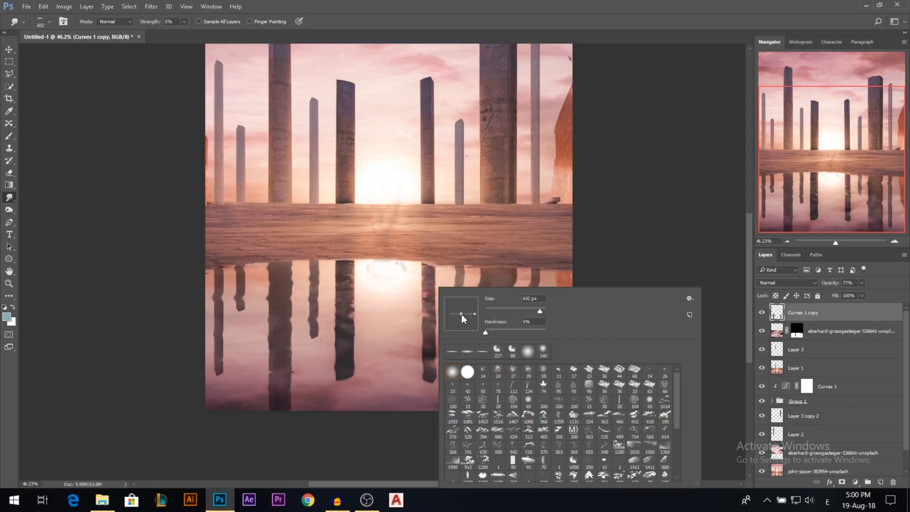
left_click_drag(397, 343, 347, 343)
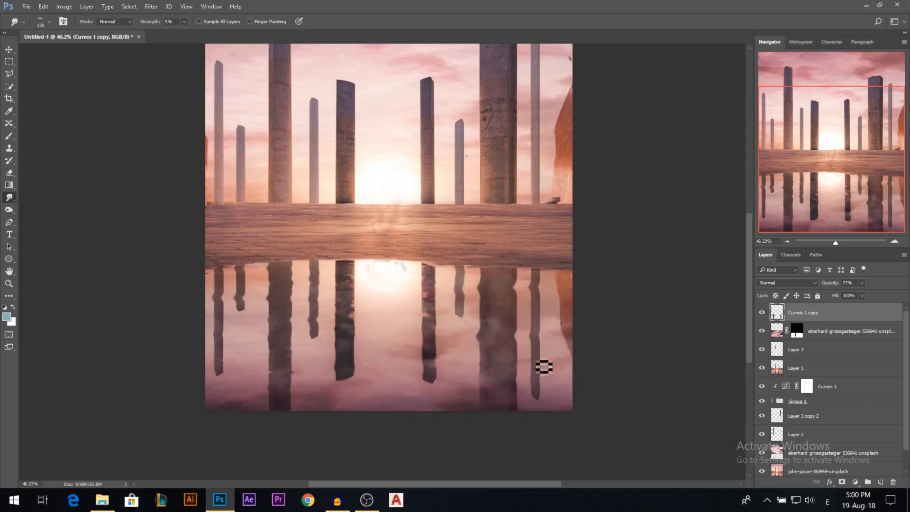
right_click(443, 315)
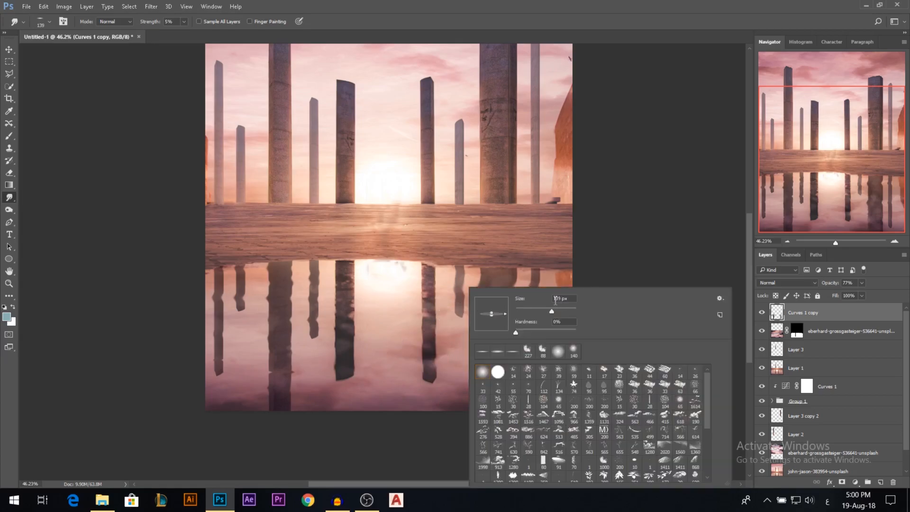
left_click(431, 297)
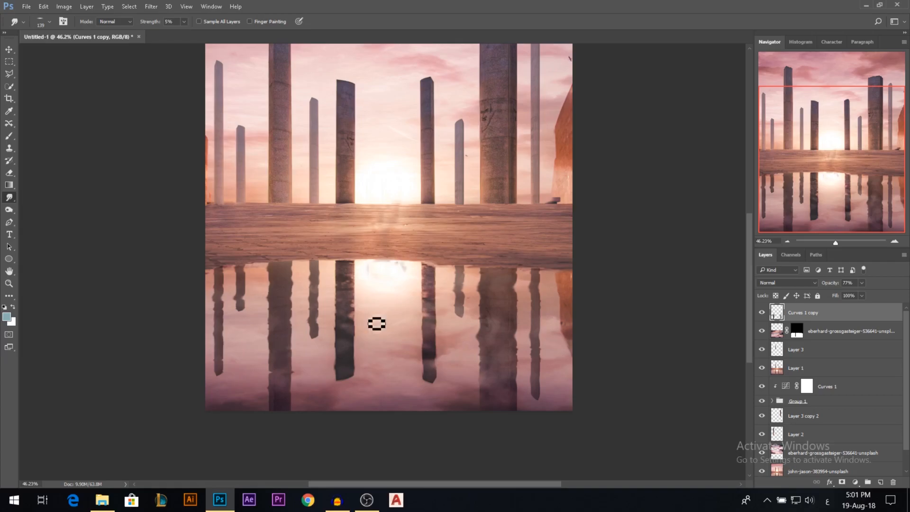
Examine the rippled reflections up close and within the whole composition.
scroll(354, 291, "up", 3)
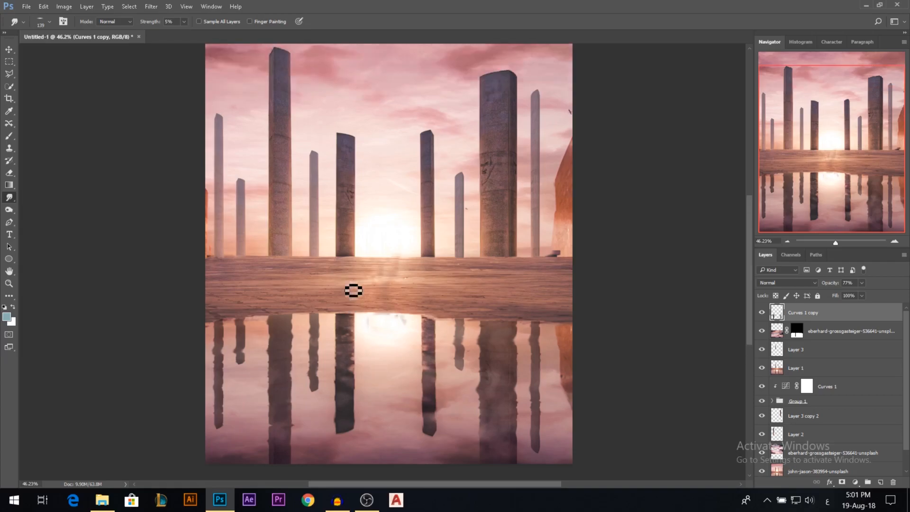
scroll(353, 290, "up", 3)
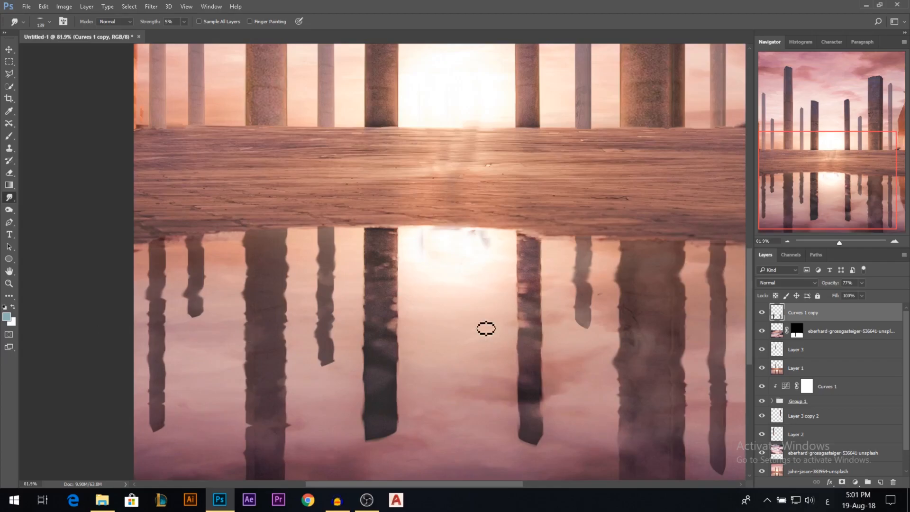
key("ctrl+0")
left_click(9, 49)
scroll(295, 342, "down", 1)
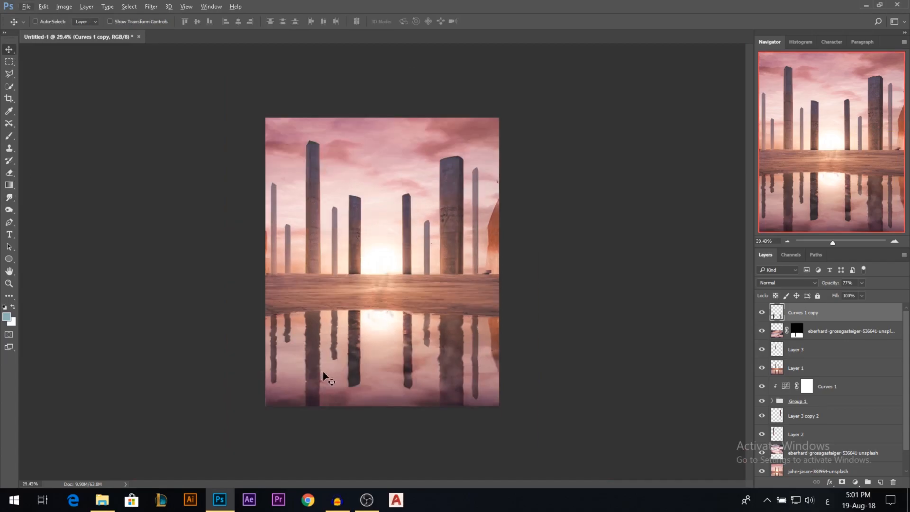
scroll(323, 374, "up", 2)
scroll(377, 377, "up", 2)
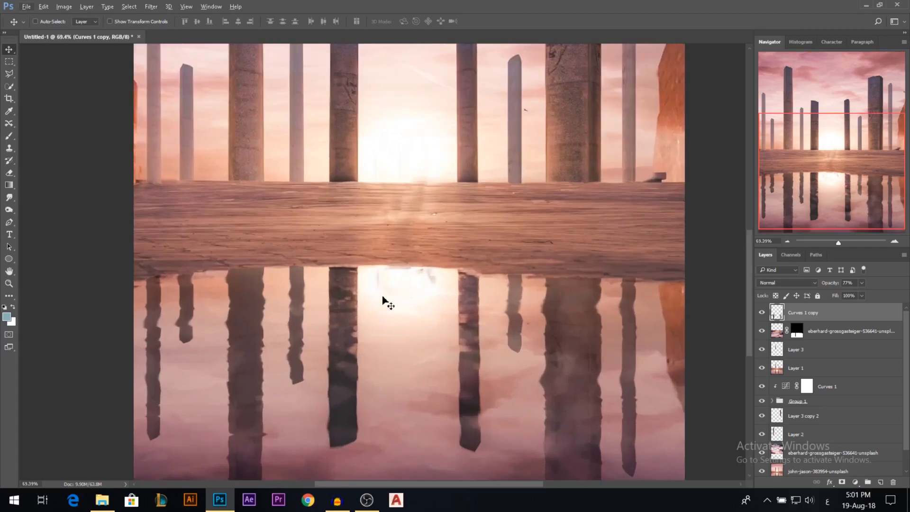
scroll(383, 300, "down", 3)
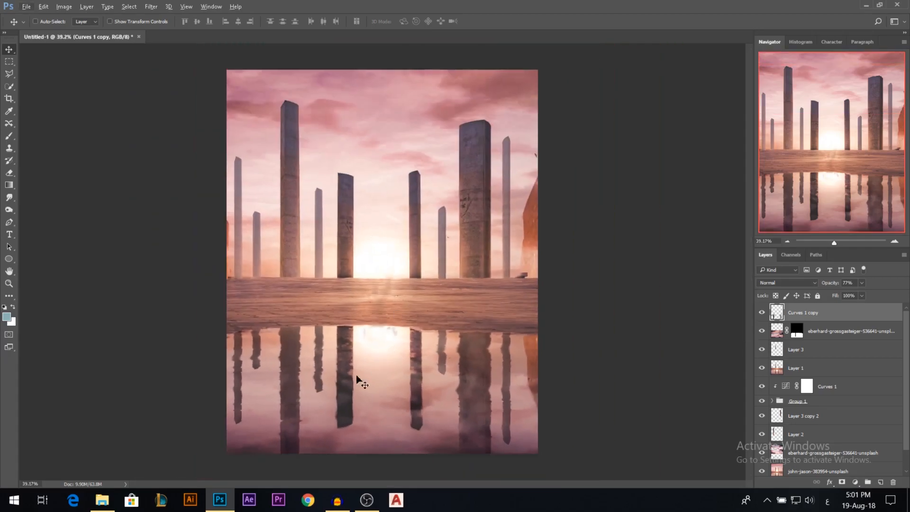
Open the ballerina photo hudson-bintze-268381-unsplash.jpg from the file folder as a separate document.
left_click(107, 503)
left_click_drag(204, 94, 261, 37)
scroll(344, 296, "up", 5)
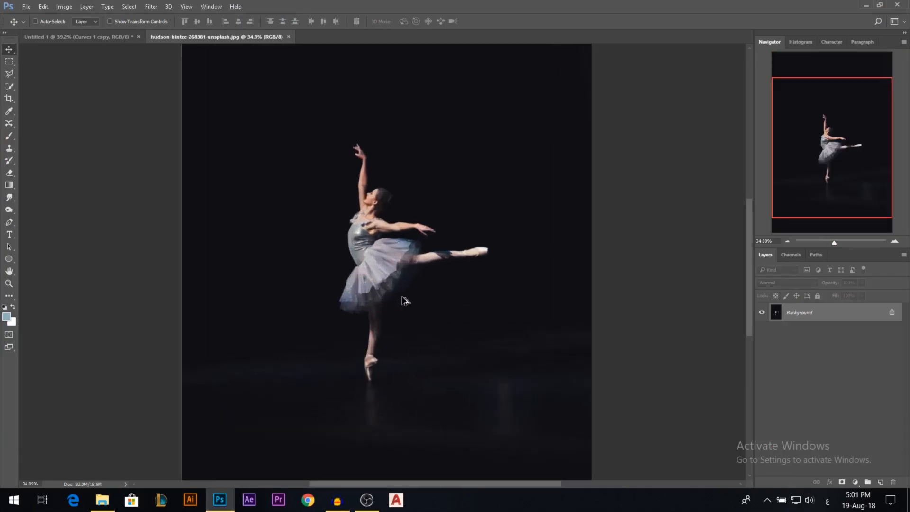
Start a Pen tool path at the standing foot, tracing around the pointe shoe and up the back of the leg.
left_click(9, 222)
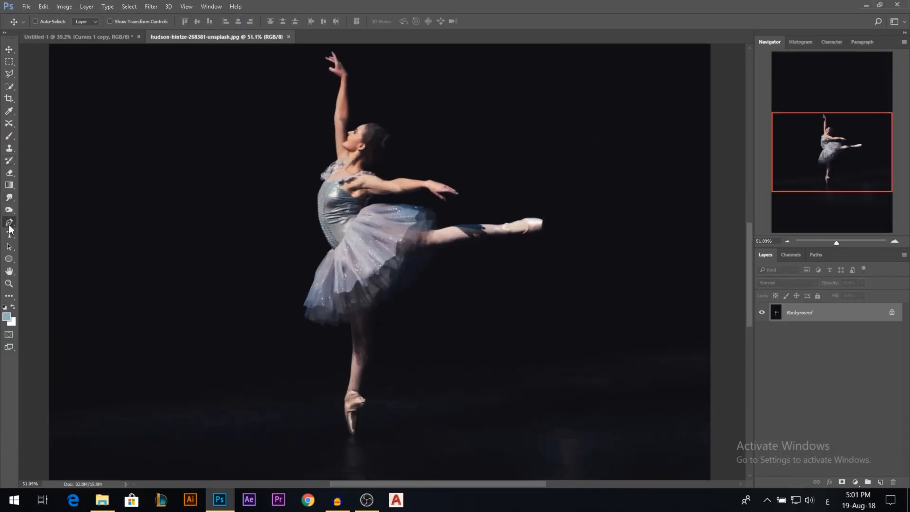
scroll(321, 346, "up", 7)
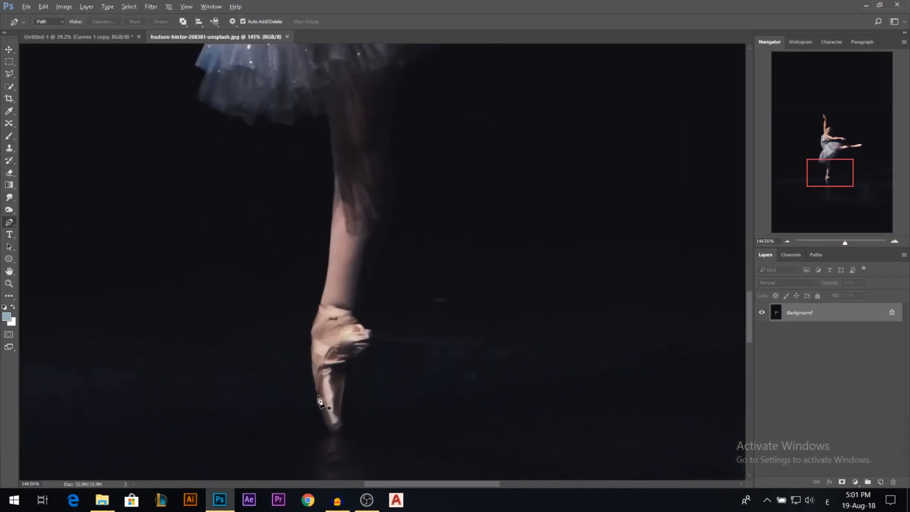
left_click(316, 389)
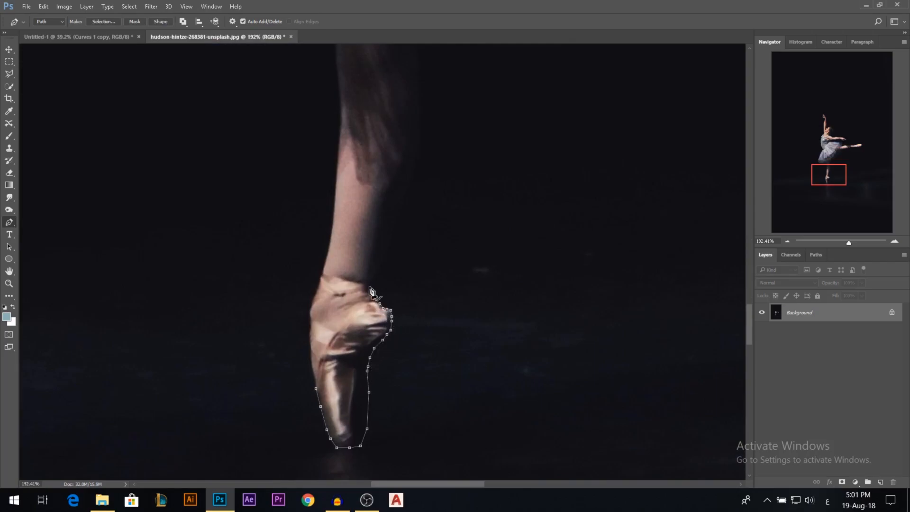
left_click(394, 247)
left_click(412, 185)
Continue the path along the dark lower edge of the tutu toward the extended leg.
left_click(357, 177)
left_click(395, 161)
left_click(435, 130)
left_click(477, 117)
left_click(499, 175)
left_click(561, 83)
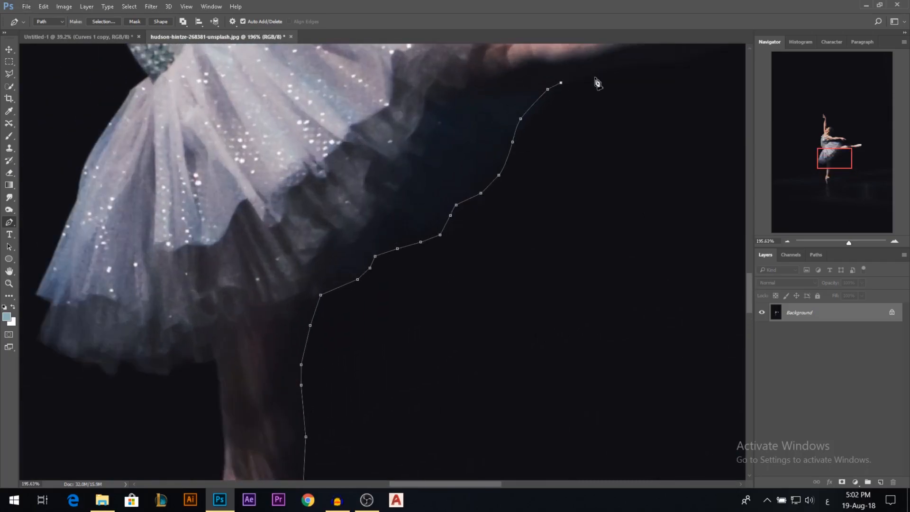
Trace the path along the underside of the extended leg and around the tip of its pointe shoe.
left_click(592, 75)
scroll(595, 80, "up", 3)
left_click(431, 205)
left_click(480, 198)
left_click(540, 174)
left_click(594, 167)
left_click(676, 164)
left_click(599, 180)
left_click(638, 169)
left_click(666, 148)
left_click(663, 108)
left_click(639, 94)
left_click(610, 87)
left_click(570, 86)
left_click(546, 93)
left_click(528, 103)
Bring the path back along the top of the extended leg and over the tutu's upper edge.
left_click(315, 126)
left_click(206, 126)
left_click(101, 148)
left_click(46, 156)
left_click(306, 179)
left_click(274, 153)
left_click(287, 184)
left_click(178, 187)
left_click(120, 202)
left_click(165, 128)
left_click(273, 118)
Trace the path along the underside of the outstretched arm and around the hand and fingers.
left_click(502, 95)
left_click(547, 127)
left_click(609, 168)
left_click(576, 123)
left_click(637, 118)
left_click(652, 130)
left_click(677, 147)
left_click(694, 142)
left_click(673, 126)
left_click(695, 123)
left_click(668, 104)
scroll(624, 71, "up", 1)
left_click(602, 109)
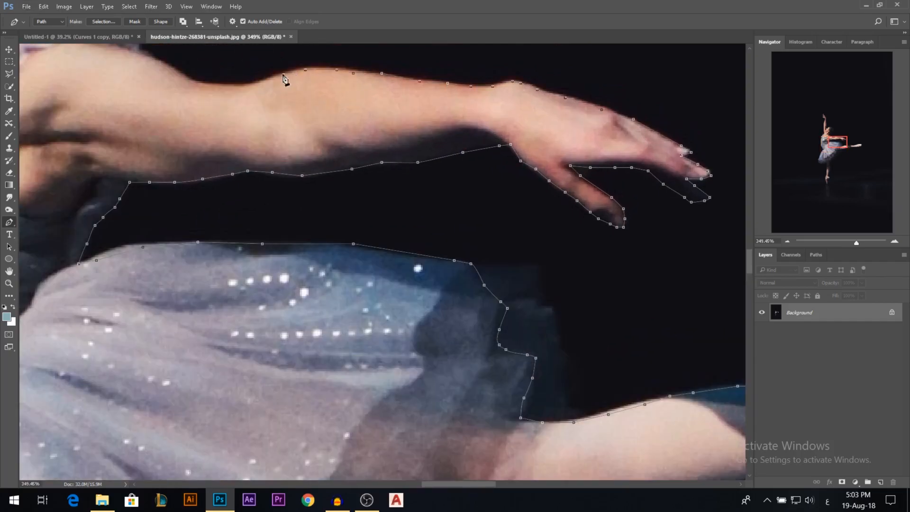
Continue the path over the shoulder, around the hair and face, and up the inner edge of the raised arm.
left_click(140, 50)
scroll(140, 50, "down", 1)
left_click(204, 166)
scroll(186, 165, "down", 1)
left_click(322, 184)
scroll(392, 72, "up", 2)
left_click(359, 95)
left_click(299, 61)
left_click(271, 63)
left_click(204, 98)
left_click_drag(204, 97, 305, 247)
left_click(283, 203)
scroll(285, 189, "down", 1)
left_click(272, 78)
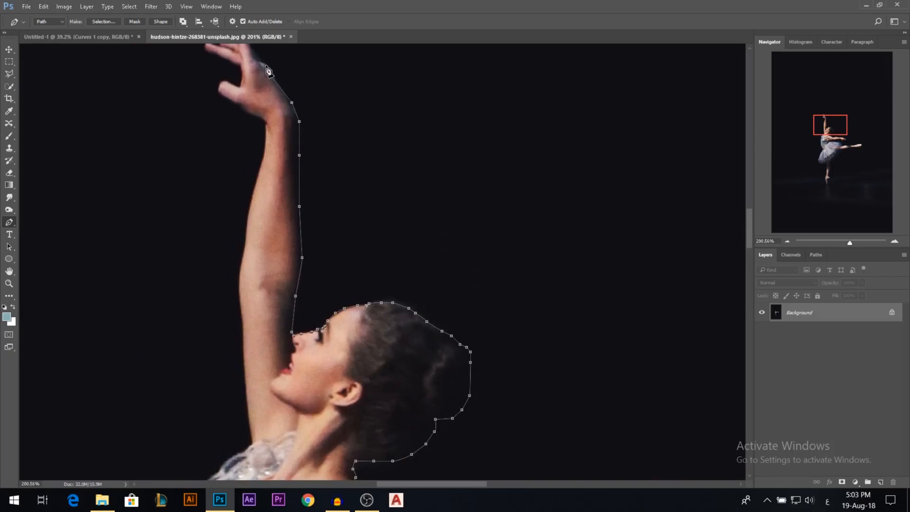
Trace the path around the fingers and thumb of the raised hand.
scroll(272, 80, "up", 3)
left_click(347, 163)
left_click(333, 136)
left_click(315, 136)
left_click(269, 159)
left_click(285, 177)
left_click(332, 204)
left_click(300, 219)
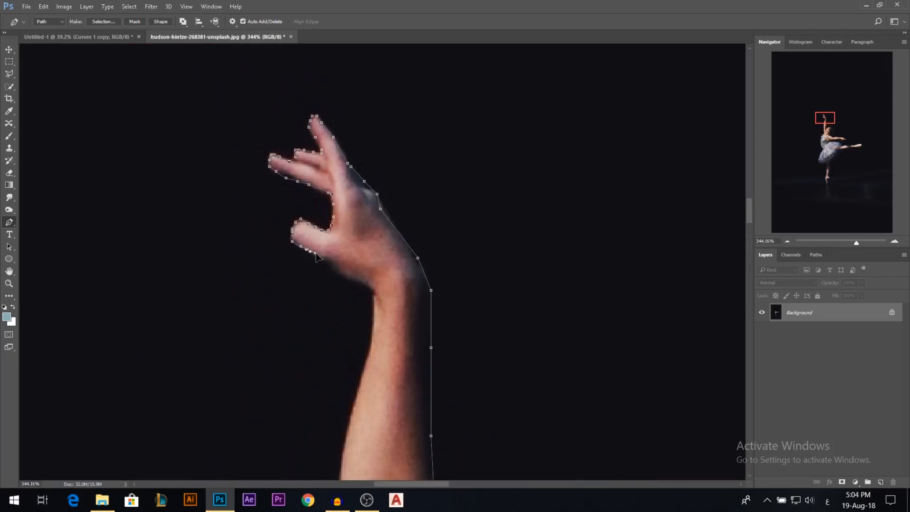
Continue the path down the outer edge of the raised arm to the shoulder ruffle.
left_click(340, 275)
scroll(373, 308, "down", 1)
left_click(361, 313)
left_click(347, 409)
scroll(347, 408, "down", 1)
left_click(319, 353)
left_click(290, 421)
left_click_drag(290, 421, 392, 297)
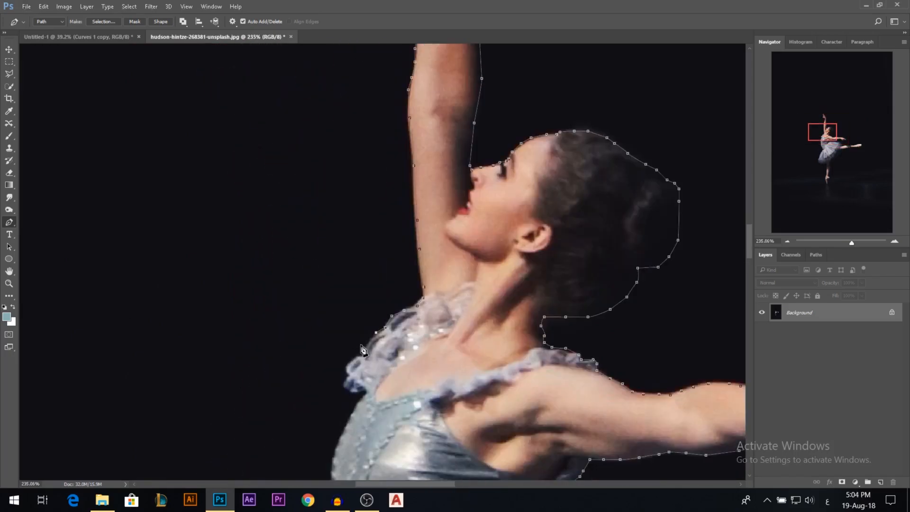
Trace the path around the shoulder ruffle and onto the outer edge of the bodice.
scroll(362, 334, "up", 2)
left_click(336, 398)
left_click(342, 412)
left_click_drag(443, 368, 524, 232)
left_click(447, 284)
left_click(421, 333)
left_click_drag(419, 426, 424, 258)
left_click(411, 341)
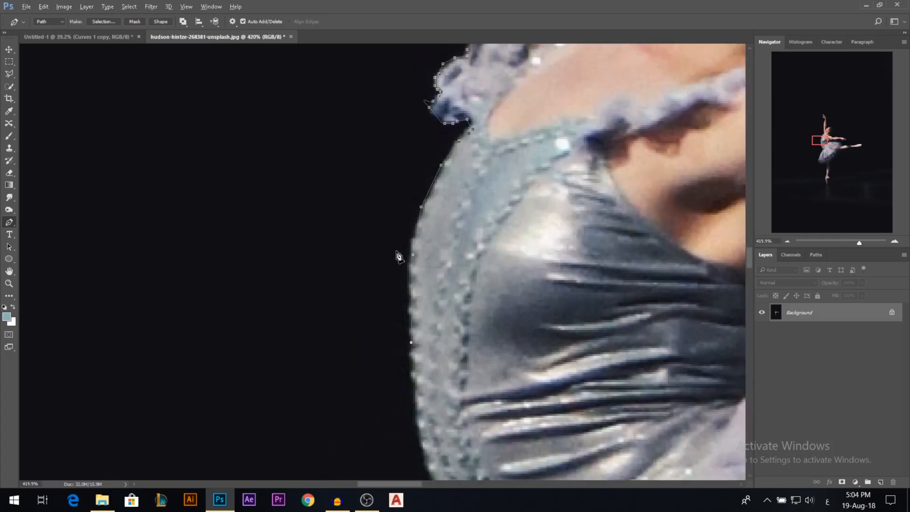
Continue the path down the bodice and around the outer edge and hem of the tutu.
scroll(398, 258, "down", 1)
left_click(435, 394)
left_click(457, 427)
left_click_drag(457, 427, 471, 268)
left_click(417, 386)
scroll(417, 386, "down", 2)
left_click(445, 329)
left_click(445, 403)
left_click(561, 446)
Trace the front of the standing leg down to the pointe shoe and close the path.
scroll(405, 106, "down", 3)
scroll(587, 332, "up", 1)
left_click_drag(616, 403, 598, 142)
left_click(606, 278)
left_click_drag(607, 427, 611, 281)
left_click(588, 375)
scroll(533, 327, "down", 3)
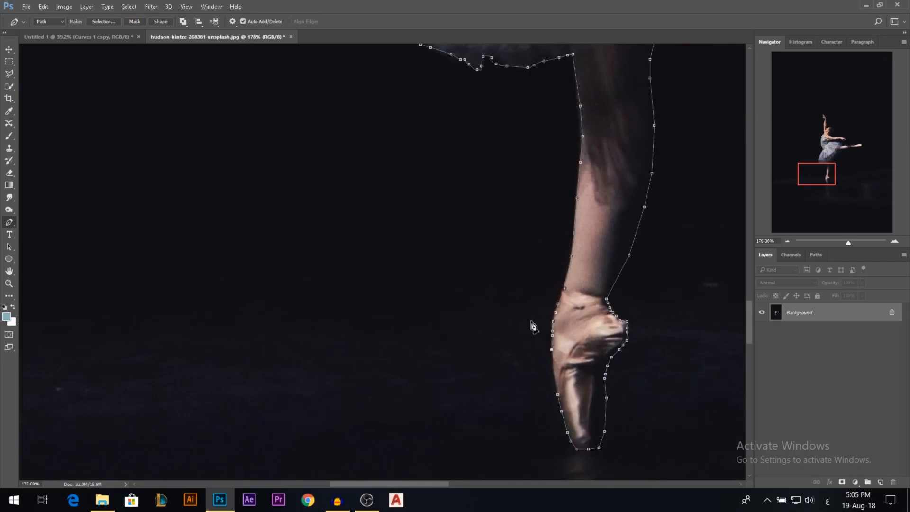
scroll(563, 372, "up", 4)
left_click(554, 345)
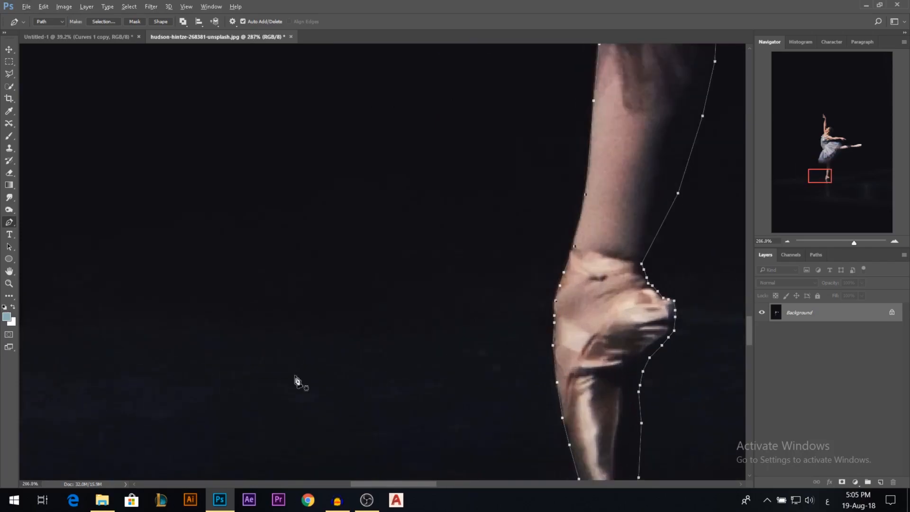
Convert the closed path to a selection and mask out the black background around the ballerina.
scroll(167, 378, "down", 5)
right_click(394, 195)
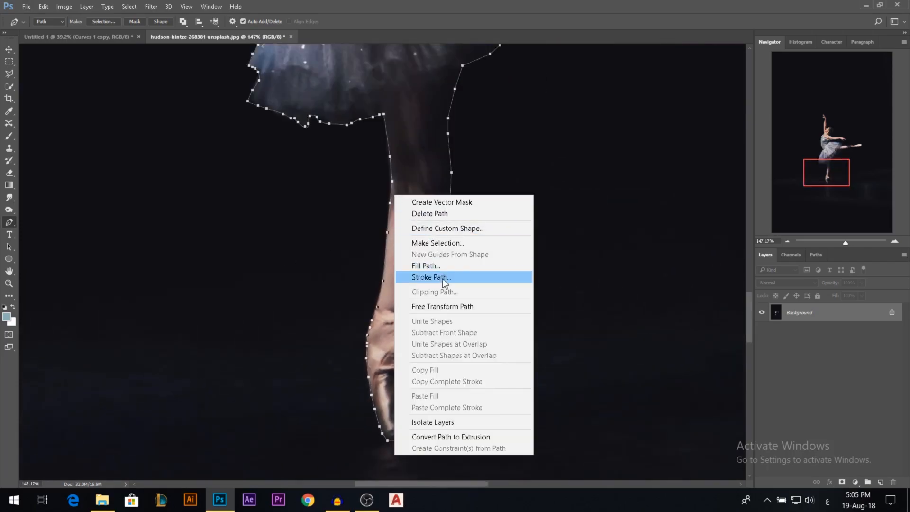
left_click(449, 243)
left_click(715, 125)
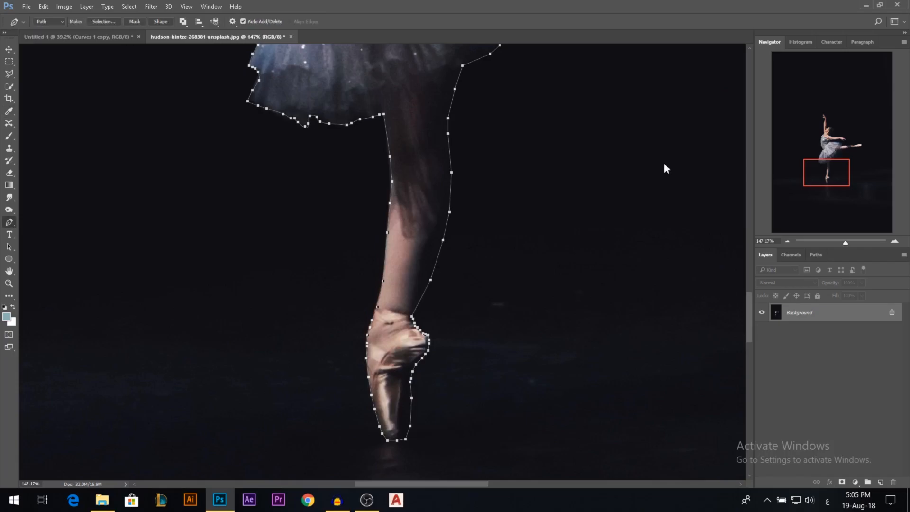
scroll(544, 337, "down", 5)
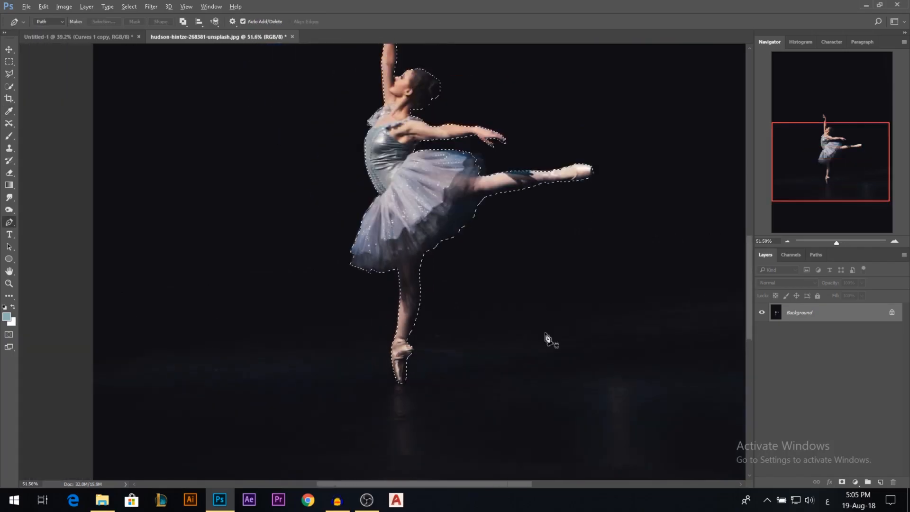
left_click(842, 481)
scroll(524, 321, "down", 3)
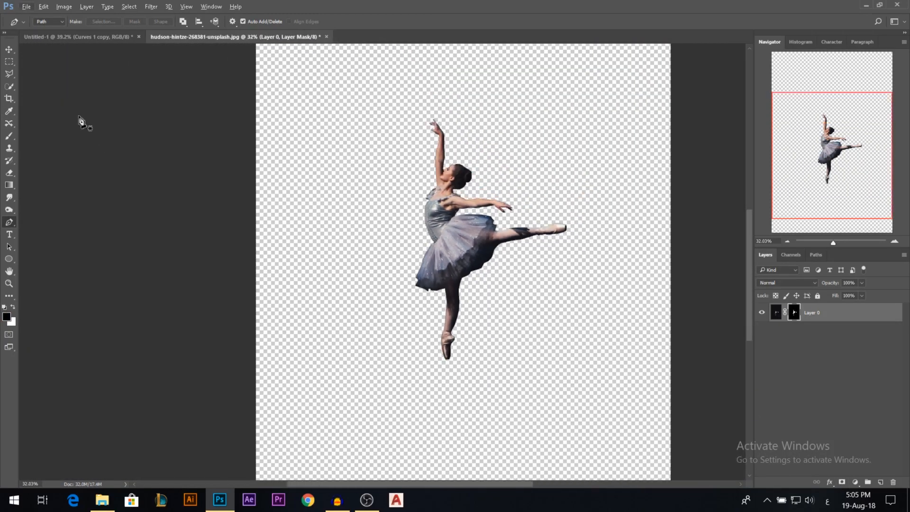
Move the masked ballerina into the Untitled-1 composite, scale her down, and place her on the horizon before the sun.
left_click(9, 49)
left_click_drag(462, 219, 448, 289)
key("ctrl+t")
scroll(519, 234, "down", 2)
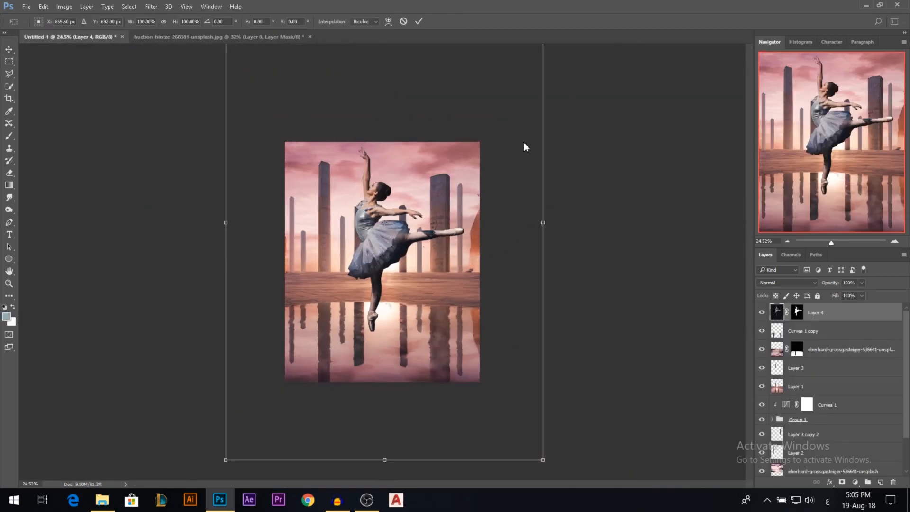
left_click_drag(542, 460, 392, 276)
left_click_drag(401, 230, 405, 225)
key("Return")
scroll(392, 259, "up", 5)
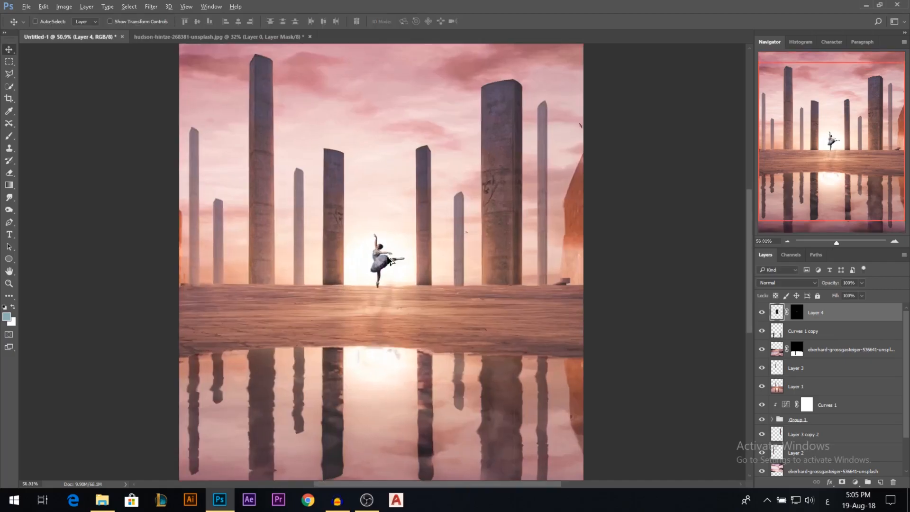
Scale the ballerina down slightly more and set her foot on the ground's far edge.
key("ctrl+t")
left_click_drag(447, 153, 436, 167)
left_click_drag(386, 241, 387, 243)
key("Return")
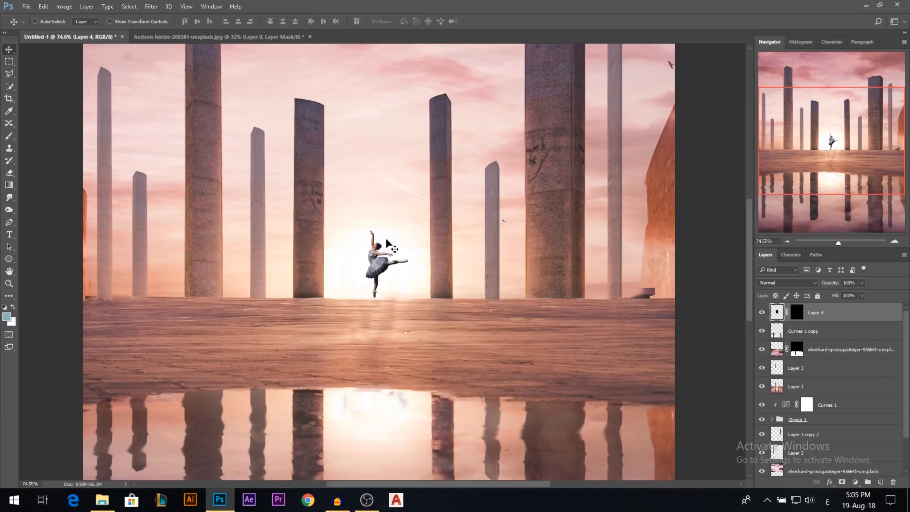
Apply Layer 4's existing mask to the ballerina and add a fresh white layer mask to the same layer.
scroll(516, 278, "down", 8)
scroll(389, 277, "up", 10)
scroll(378, 277, "up", 6)
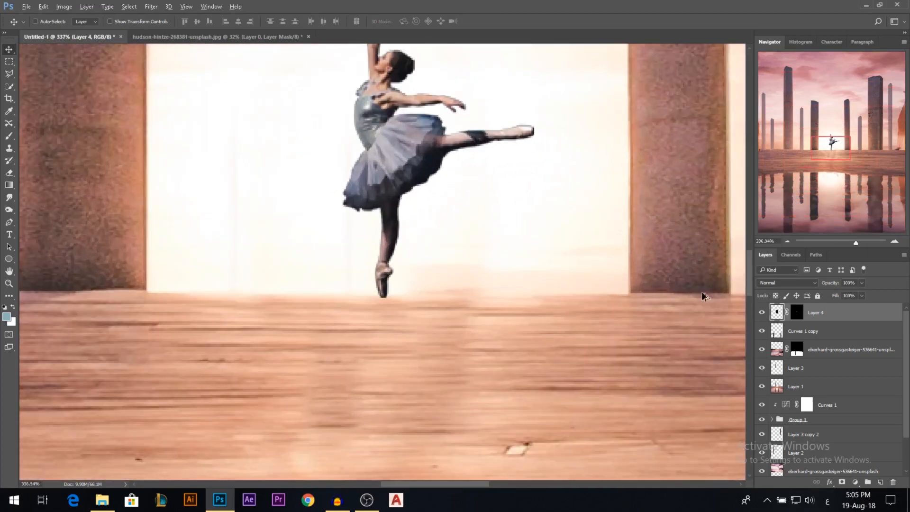
right_click(801, 313)
left_click(806, 342)
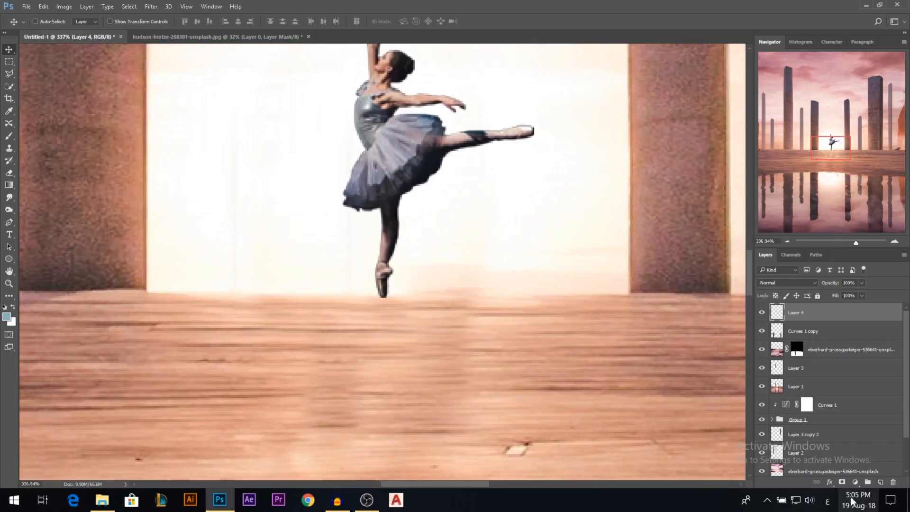
left_click(842, 482)
Soften the ballerina's pointe shoe on the layer mask with a small soft black brush at 19% opacity where it meets the ground.
left_click(10, 136)
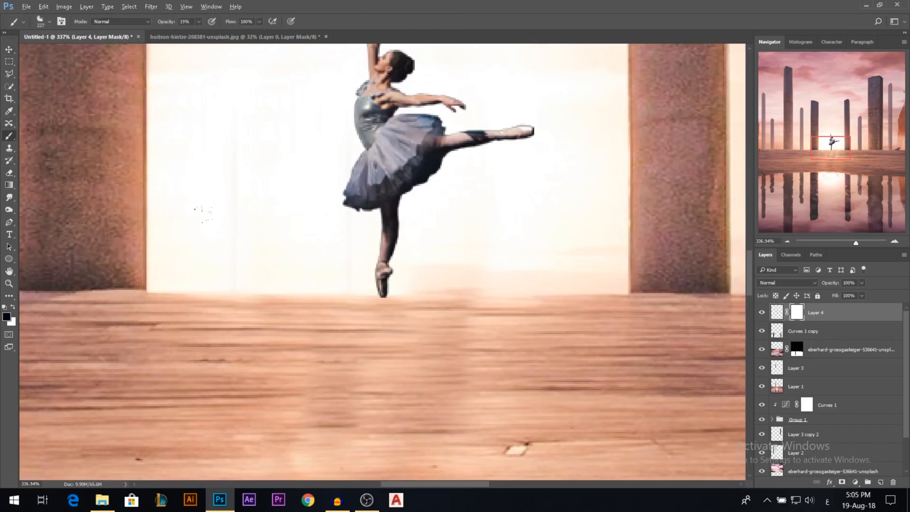
right_click(404, 288)
left_click(415, 373)
left_click_drag(327, 320, 205, 321)
left_click_drag(390, 307, 393, 305)
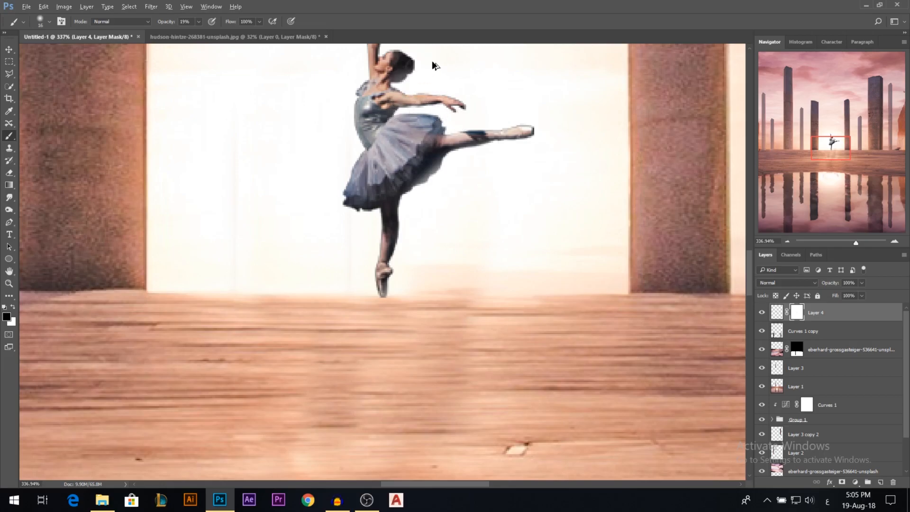
Fade the ballerina's hard cut-out edges on the mask with a smaller brush, including the tutu's back edge and the standing leg.
scroll(429, 63, "up", 3)
left_click_drag(424, 101, 379, 101)
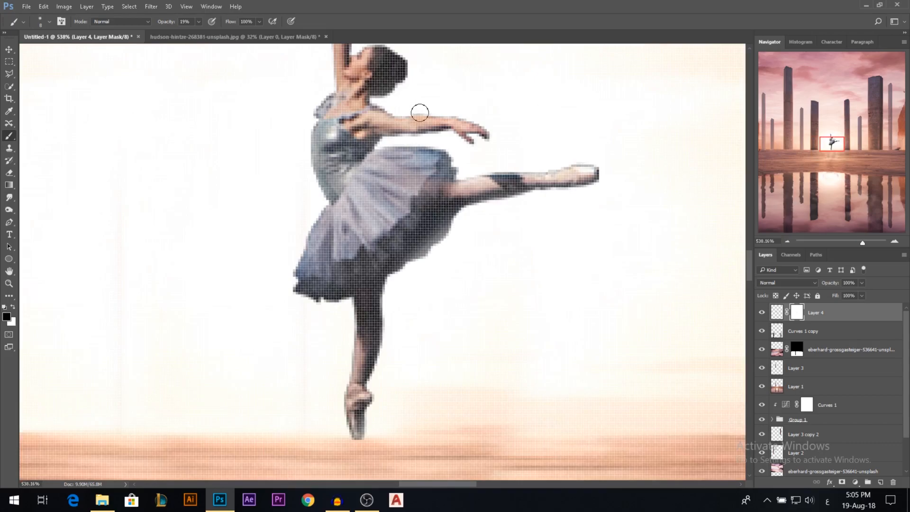
scroll(550, 156, "down", 3)
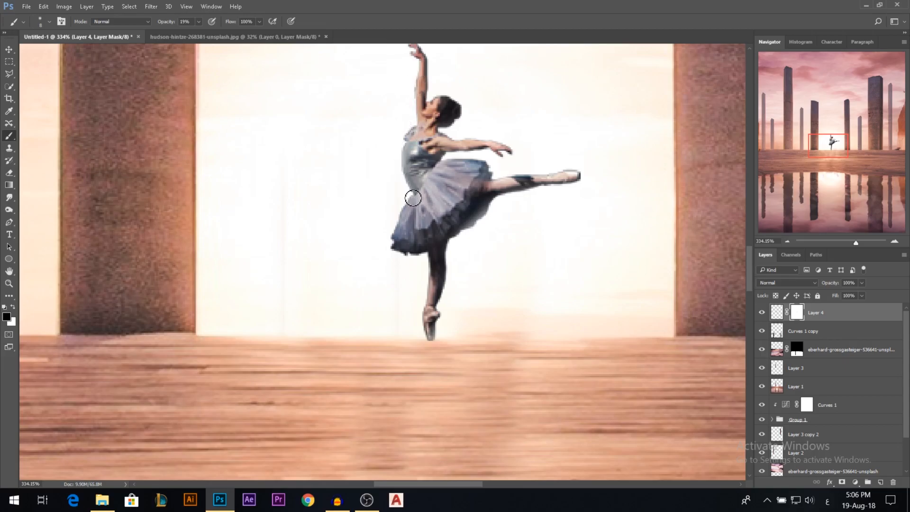
left_click_drag(411, 200, 399, 226)
mouse_move(397, 257)
left_mouse_down()
mouse_move(417, 260)
mouse_move(430, 287)
left_mouse_up()
scroll(394, 375, "down", 3)
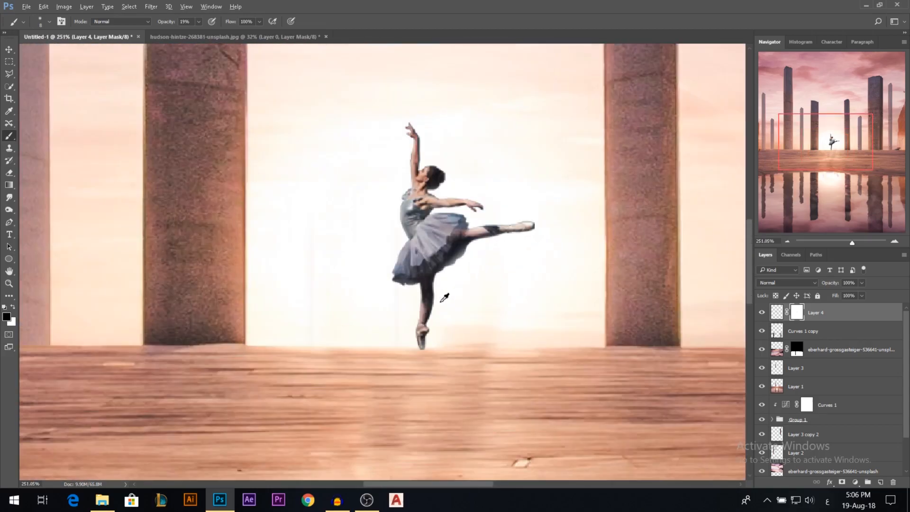
Add a Brightness/Contrast adjustment clipped to the ballerina and set its brightness to 53.
left_click(855, 482)
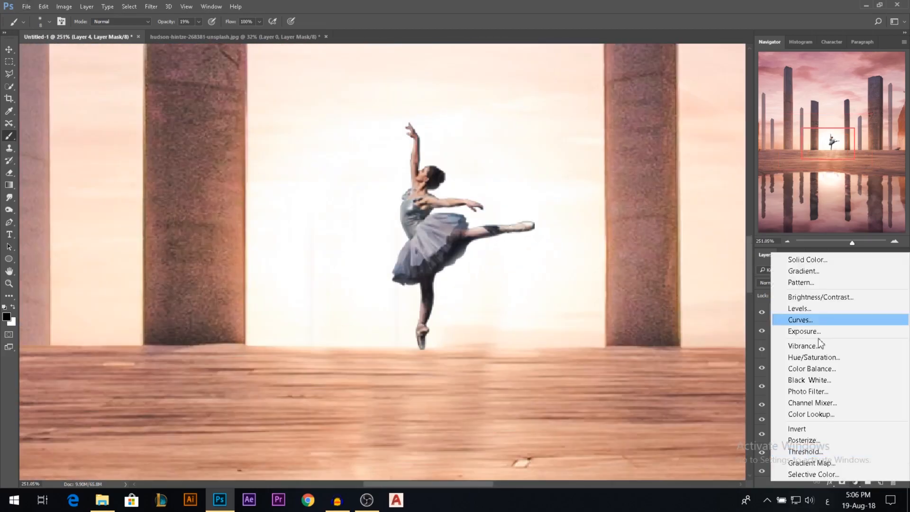
left_click(807, 296)
left_click(645, 235)
left_click_drag(642, 116, 663, 118)
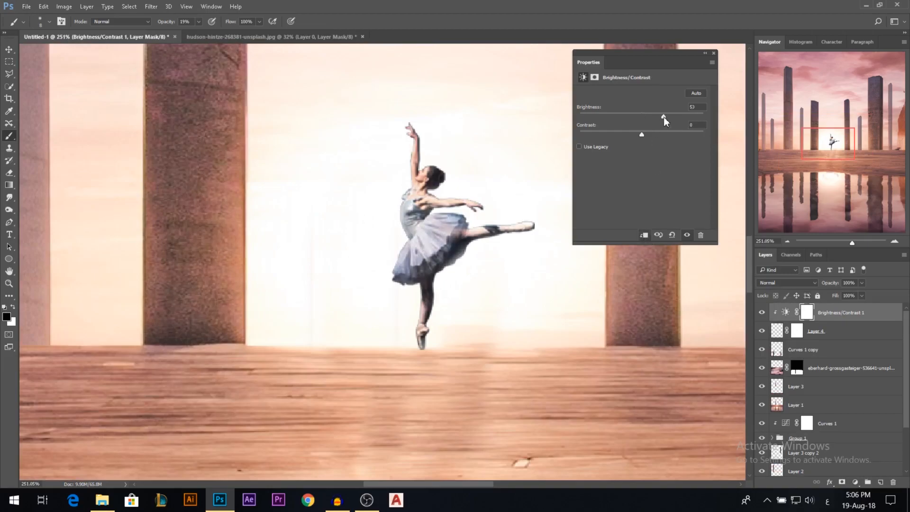
left_click(714, 54)
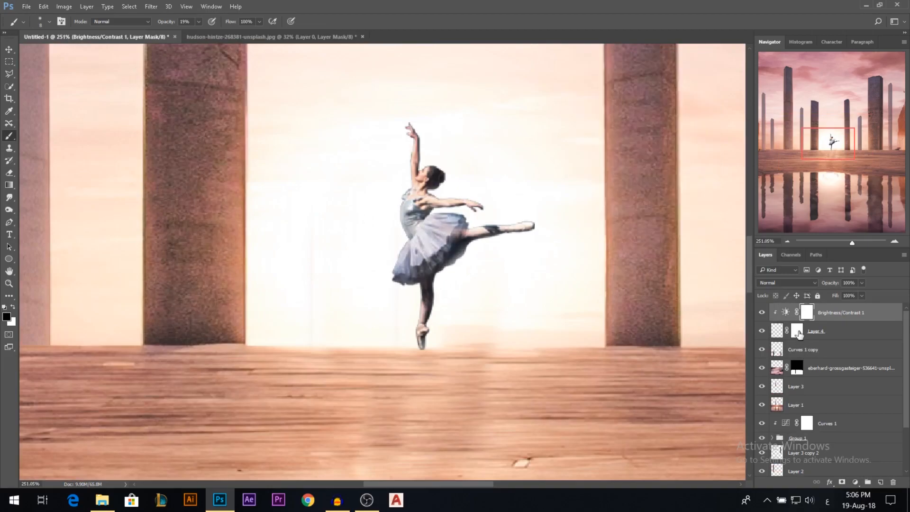
Compare the ballerina with and without the Brightness/Contrast adjustment, and invert the adjustment's mask to black.
left_click(786, 312)
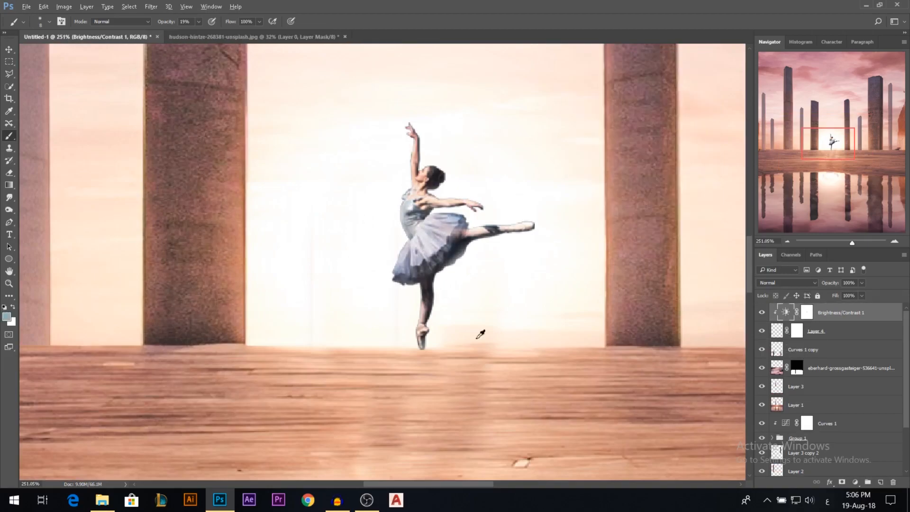
scroll(480, 334, "down", 2)
left_click(763, 313)
left_click(763, 312)
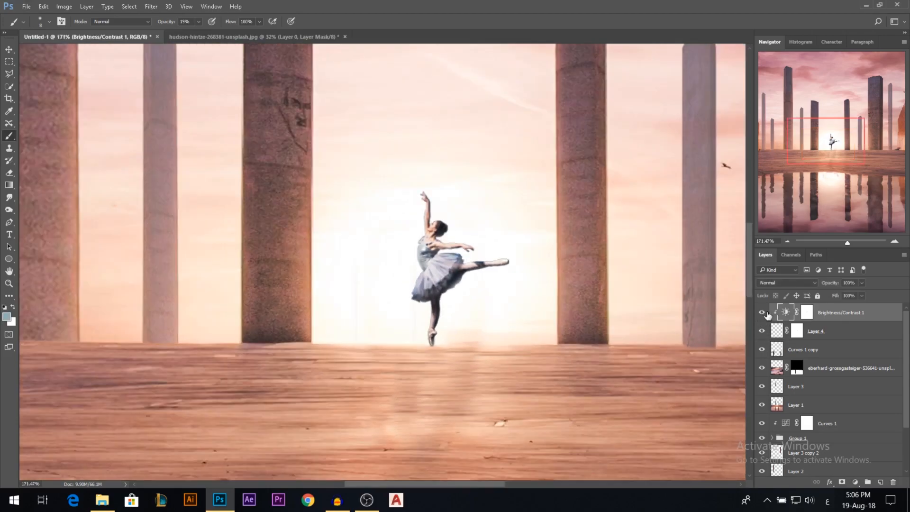
left_click(807, 312)
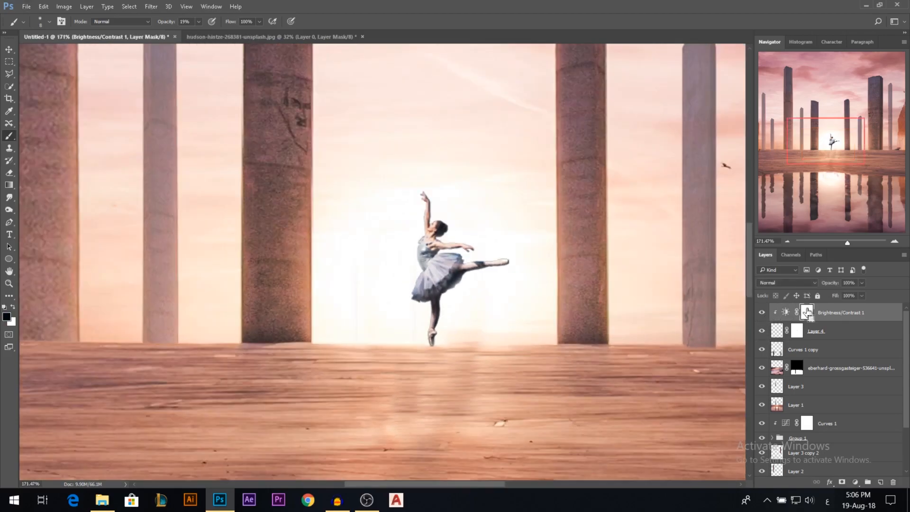
key("ctrl+i")
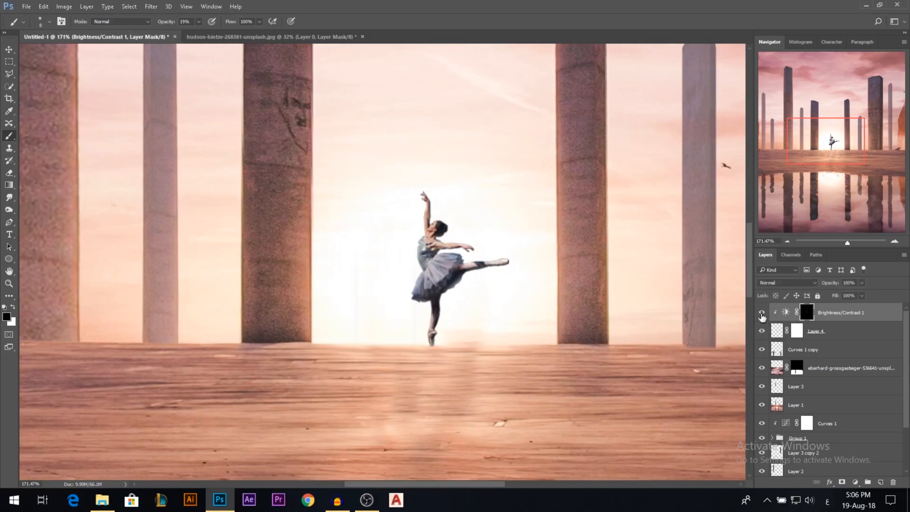
scroll(492, 254, "up", 5)
scroll(492, 254, "down", 10)
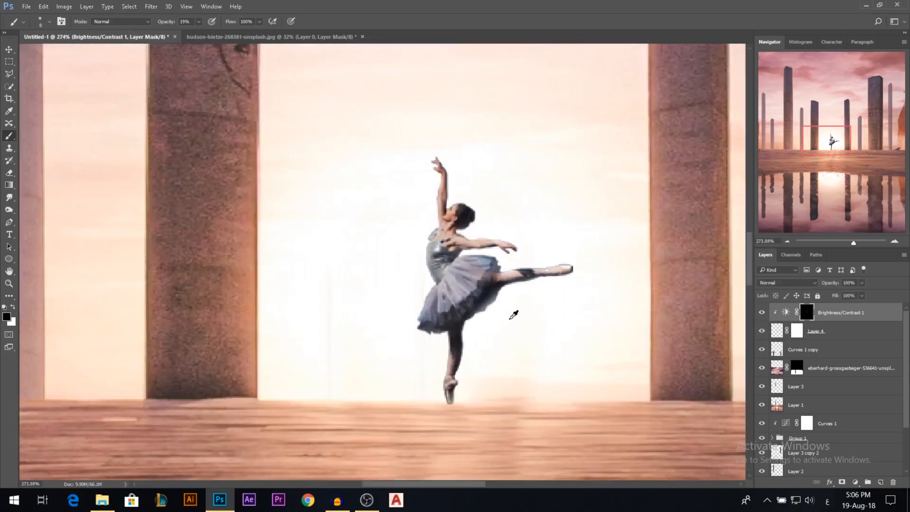
scroll(464, 322, "down", 4)
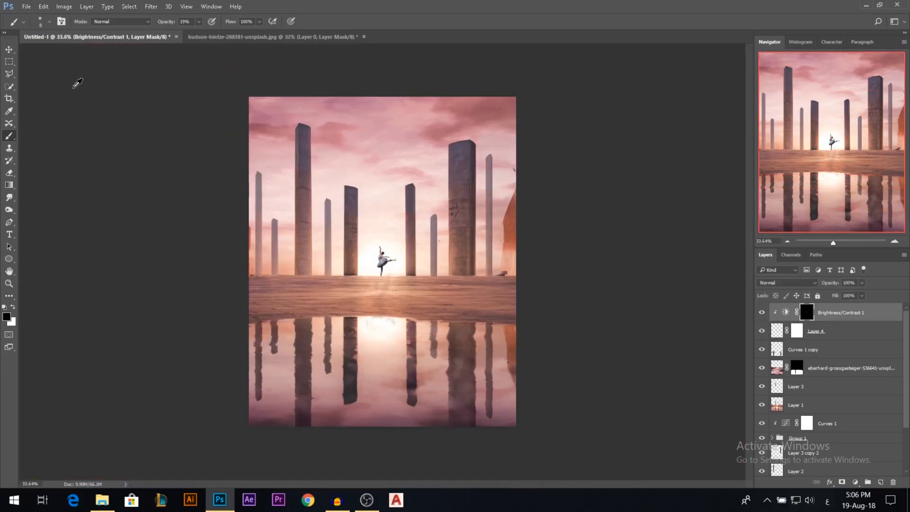
Select Layer 4 together with its Brightness/Contrast adjustment and scale the ballerina down slightly.
left_click(9, 49)
scroll(392, 292, "down", 1)
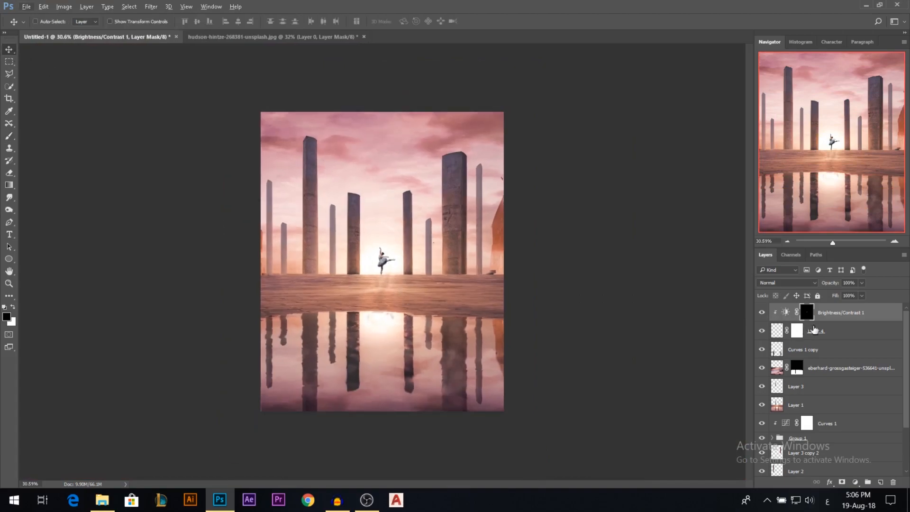
left_click(813, 329)
key("ctrl+t")
left_click_drag(401, 245, 397, 246)
key("Return")
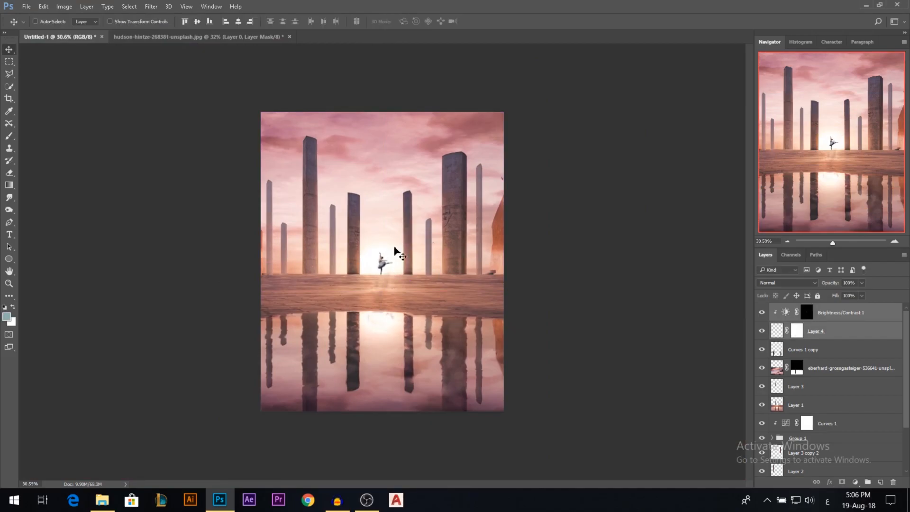
Add a Curves adjustment clipped to Layer 4, raising the black point and lowering the white point to fade the ballerina.
scroll(399, 252, "up", 5)
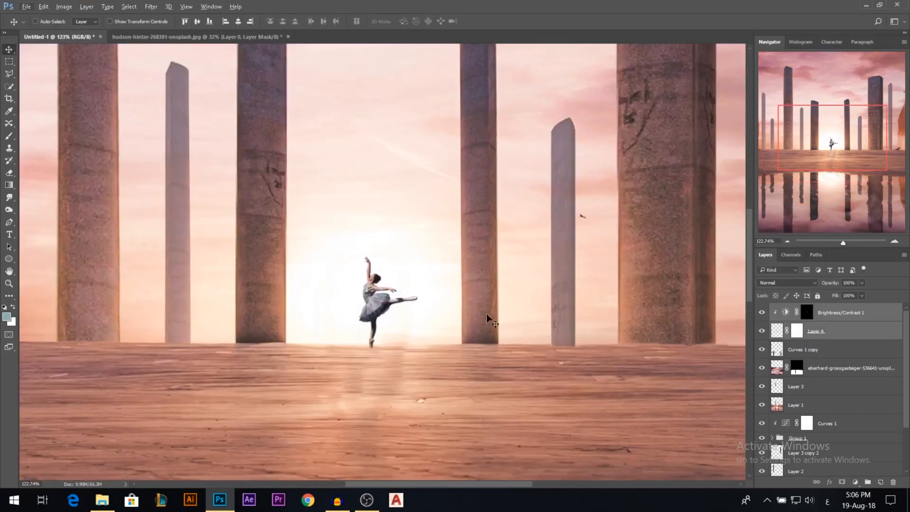
left_click(856, 482)
left_click(835, 327)
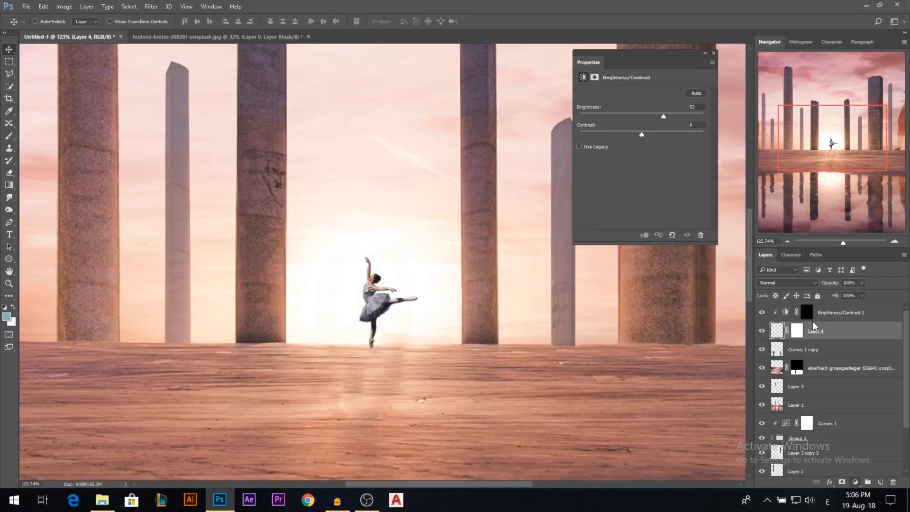
left_click_drag(598, 219, 592, 207)
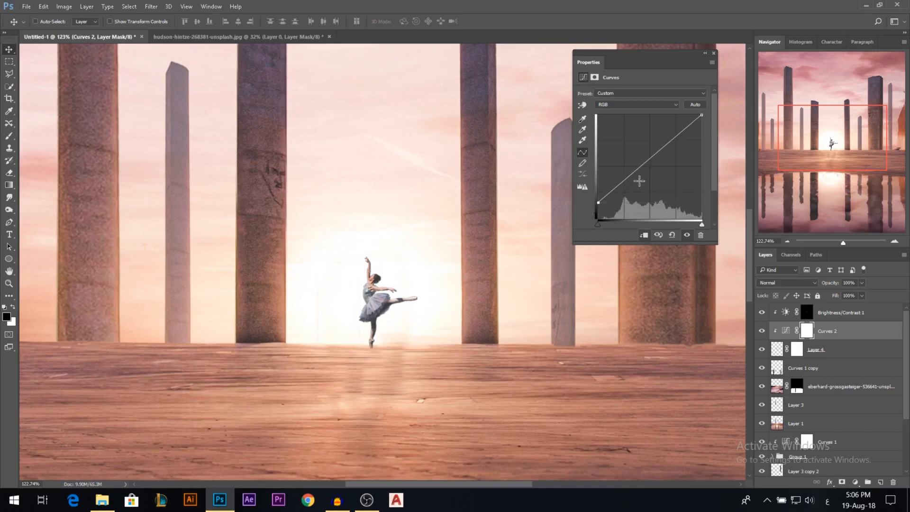
left_click_drag(702, 116, 706, 126)
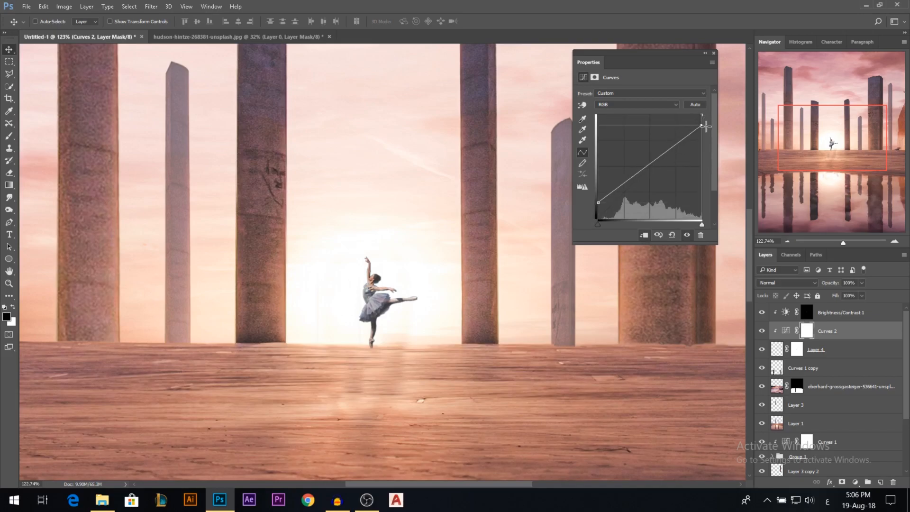
left_click(714, 52)
scroll(488, 280, "down", 2)
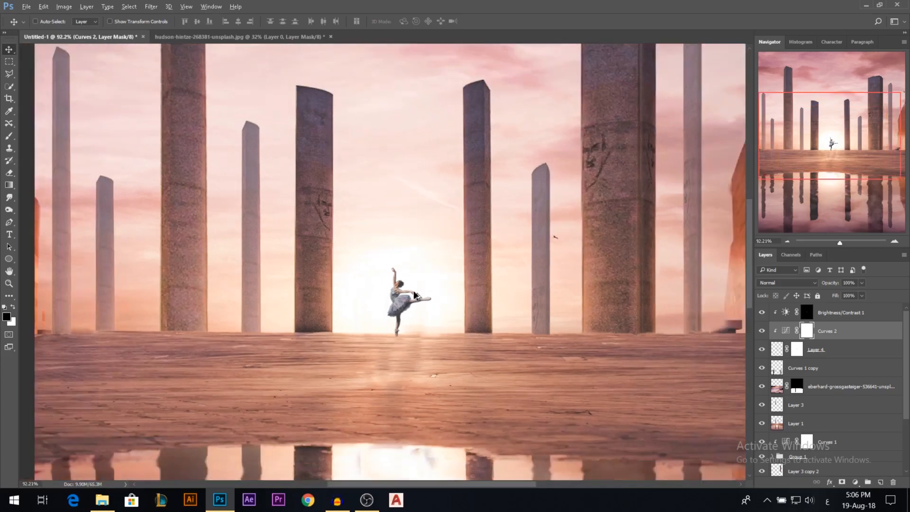
Adjust the ballerina's colour in Curves 2 by adding a green midpoint and slightly raising the red midtones.
double_click(789, 335)
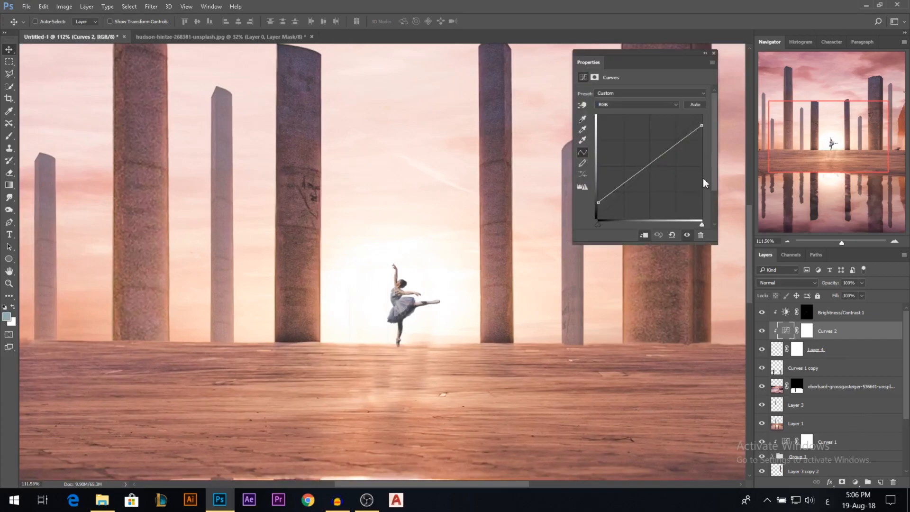
left_click(638, 104)
left_click(623, 125)
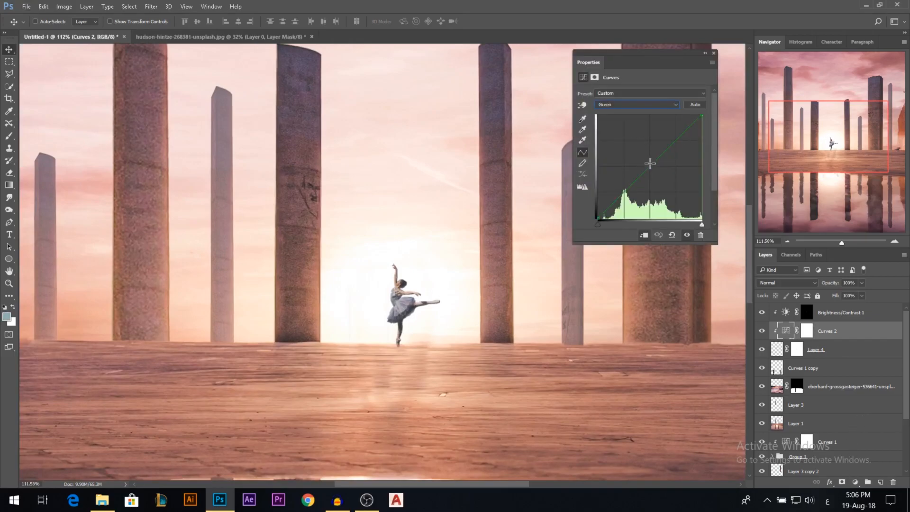
left_click(637, 105)
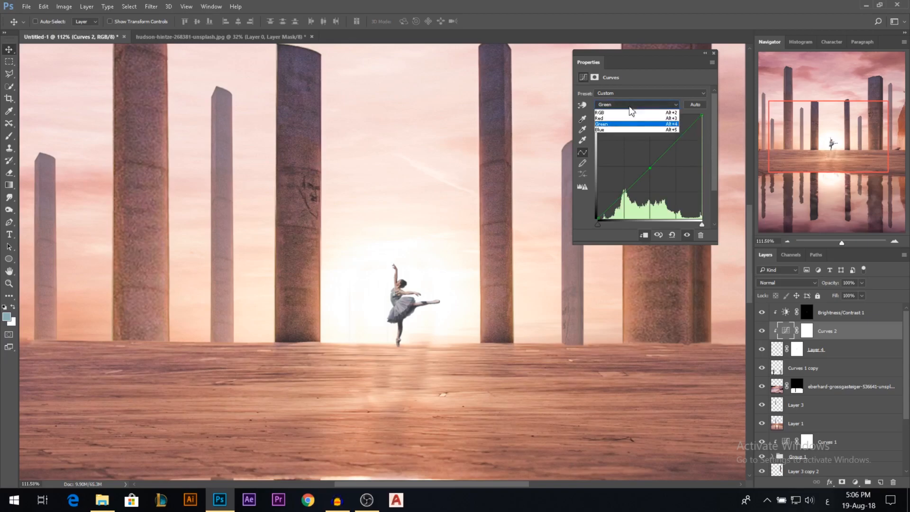
left_click(630, 114)
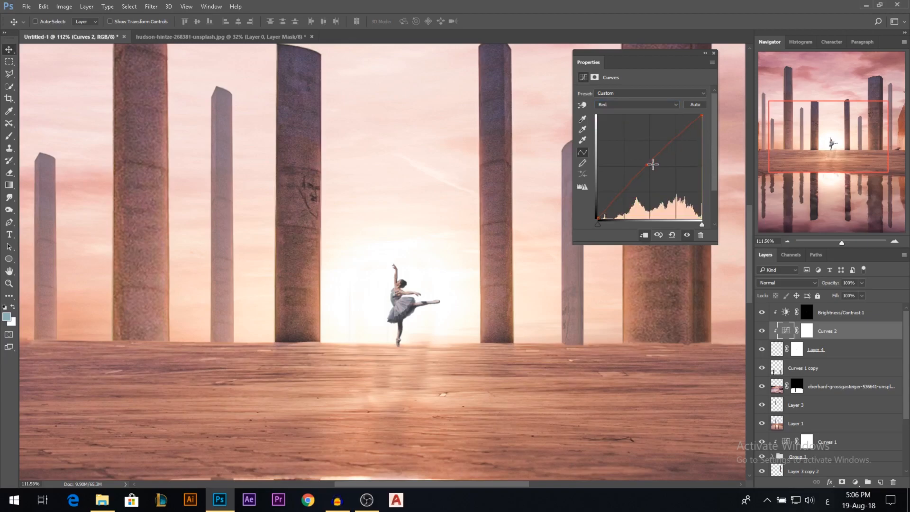
left_click(713, 53)
scroll(423, 244, "down", 6)
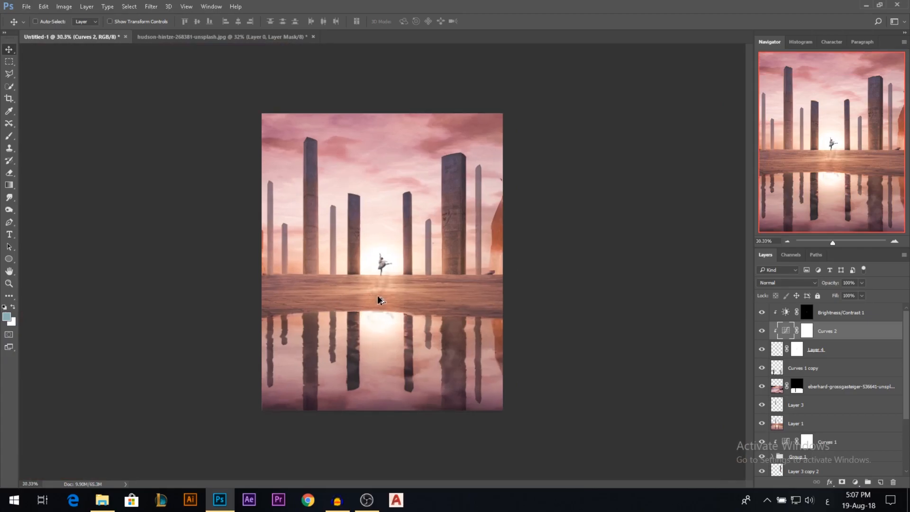
scroll(380, 297, "up", 2)
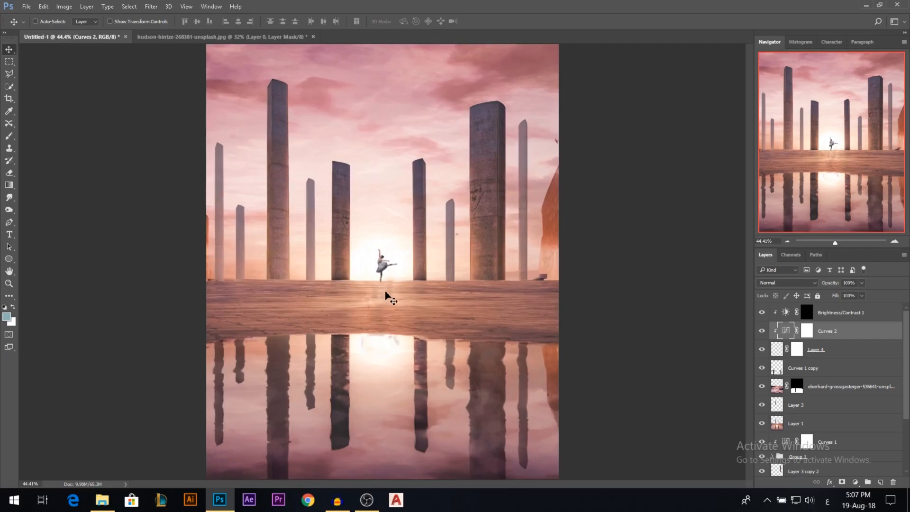
scroll(384, 298, "up", 3)
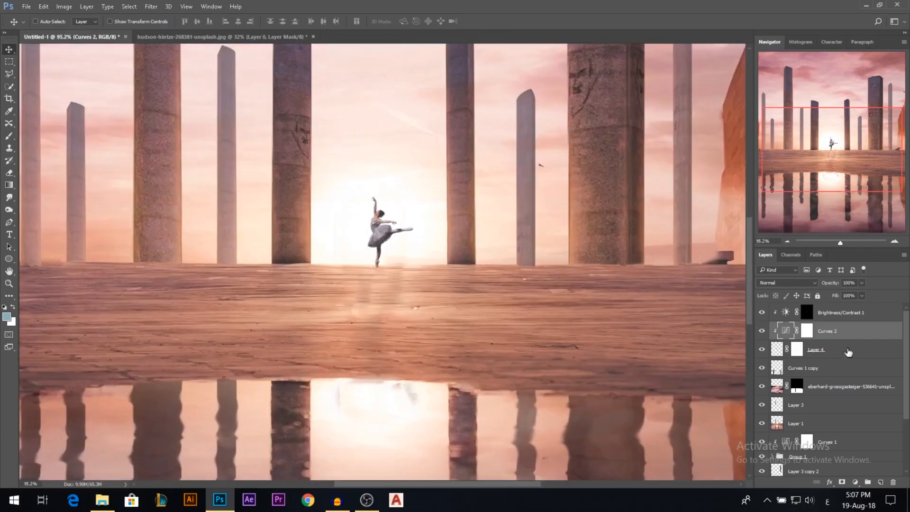
left_click(846, 350)
left_click(816, 372)
left_click_drag(844, 351, 846, 359)
key("ctrl+t")
left_click_drag(389, 197, 390, 338)
scroll(495, 283, "down", 2)
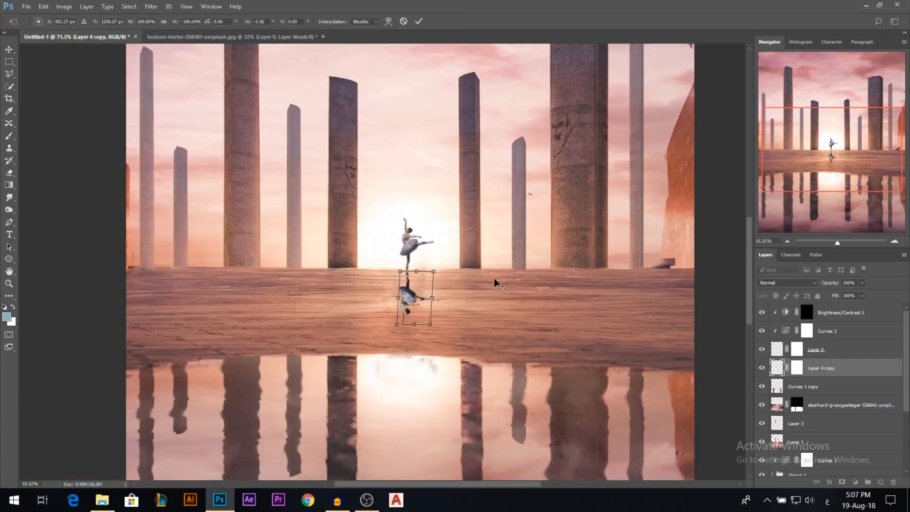
scroll(494, 283, "down", 1)
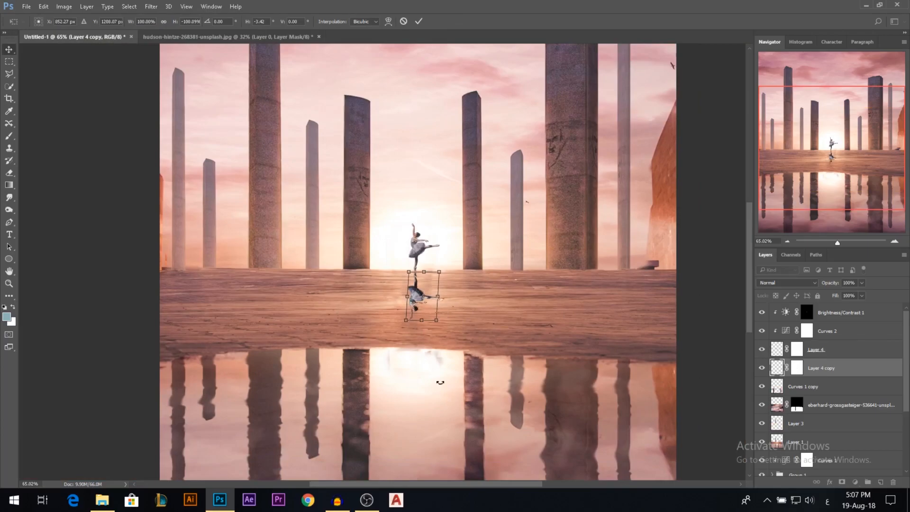
key("Escape")
key("Delete")
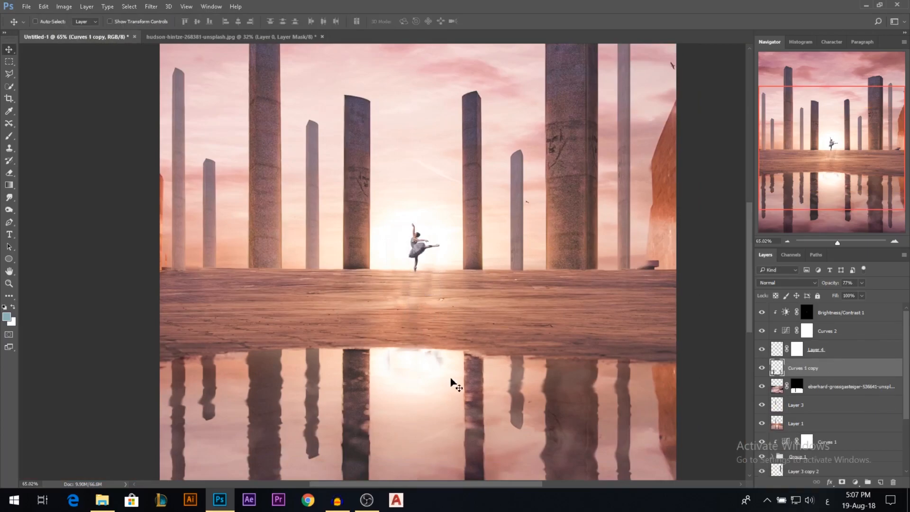
scroll(443, 379, "down", 5)
scroll(385, 344, "down", 1)
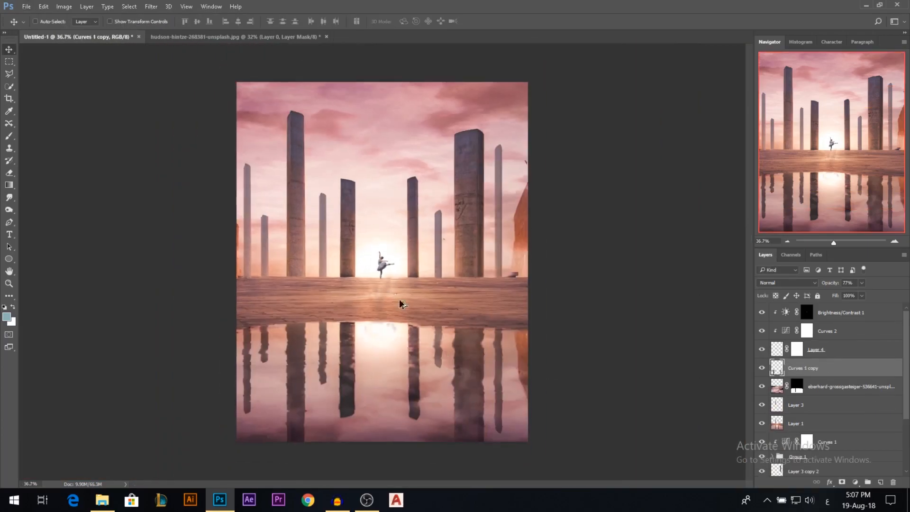
scroll(386, 322, "down", 1)
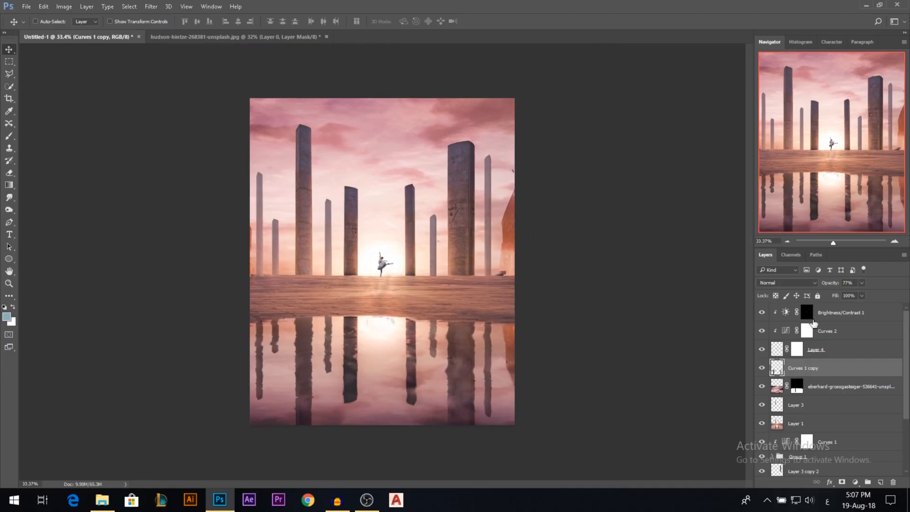
Add a Curves adjustment above Brightness/Contrast 1, slightly raising the black point and anchoring the shadows.
left_click(807, 312)
scroll(525, 315, "up", 2)
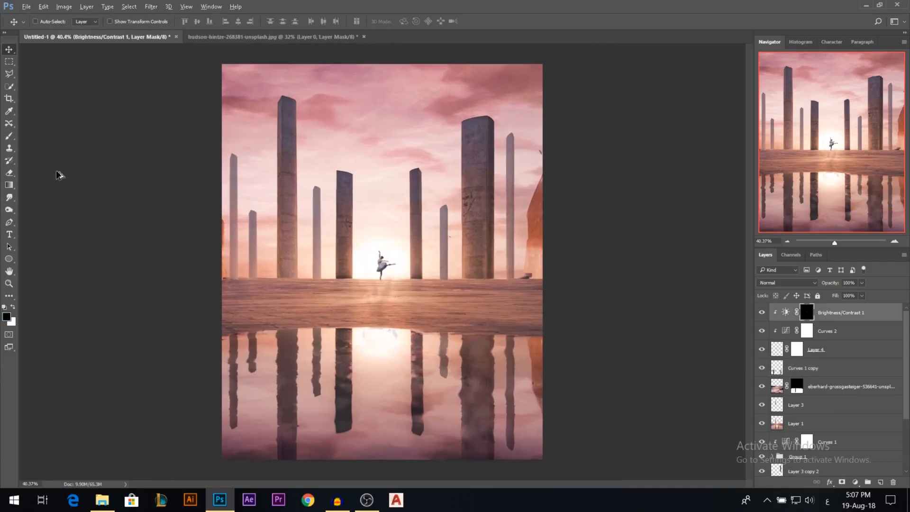
left_click(858, 483)
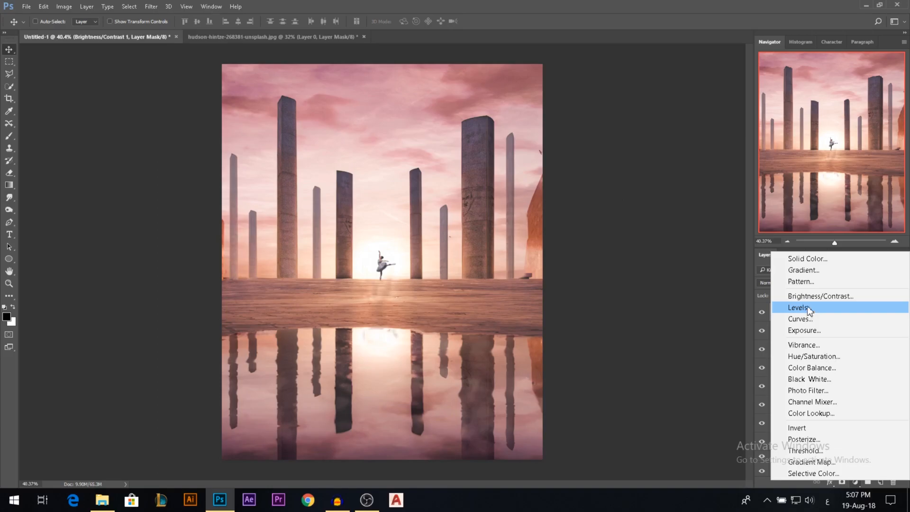
left_click(801, 321)
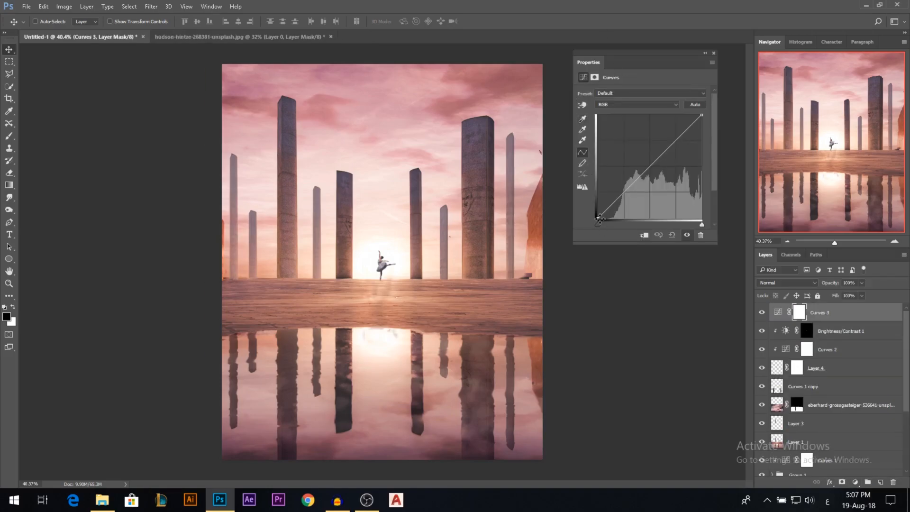
mouse_move(594, 218)
left_mouse_down()
mouse_move(588, 211)
mouse_move(600, 215)
left_mouse_up()
left_click_drag(628, 188, 630, 191)
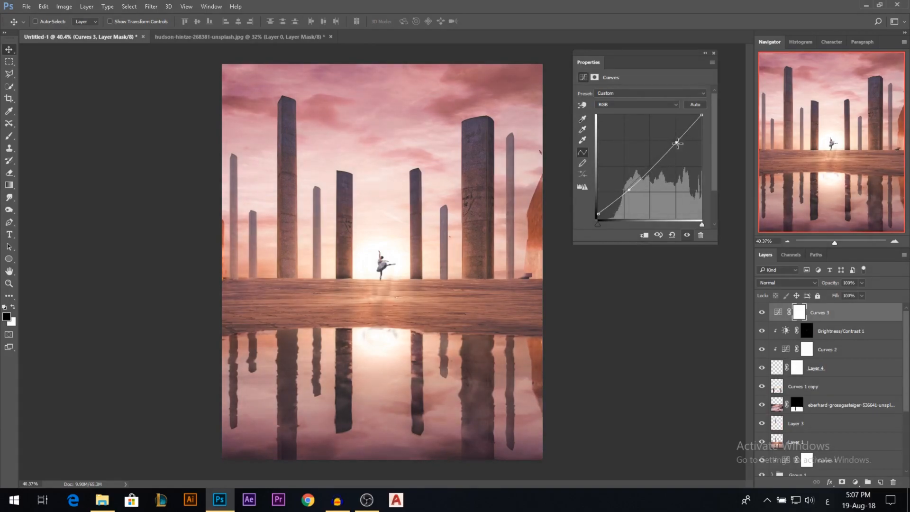
Lower the highlights in Curves 3 to darken the bright tones, and compare the image with and without the adjustment.
left_click_drag(678, 142, 677, 152)
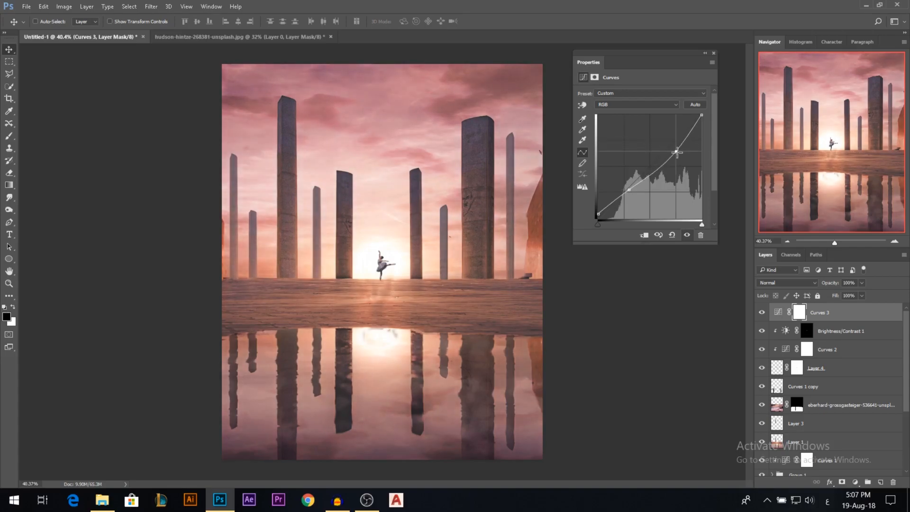
left_click(714, 53)
scroll(396, 179, "down", 1)
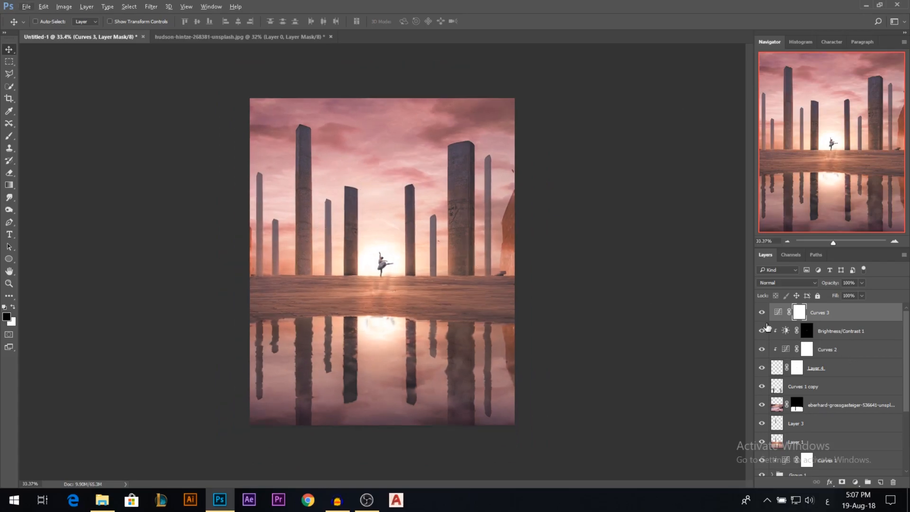
left_click(762, 313)
left_click(761, 313)
scroll(364, 255, "up", 1)
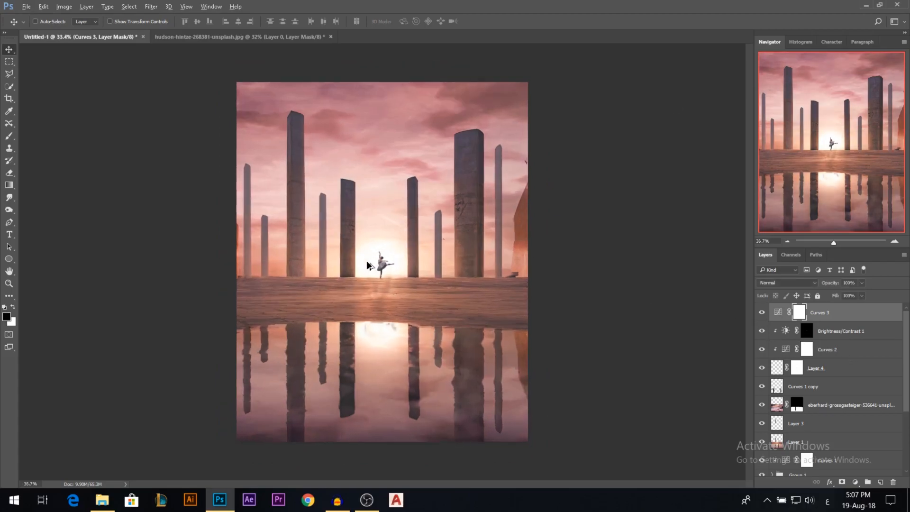
Add a Gradient Map adjustment using the Blue, Red, Yellow preset and recolour its first stop to dark navy #1c2045.
left_click(855, 482)
left_click(843, 464)
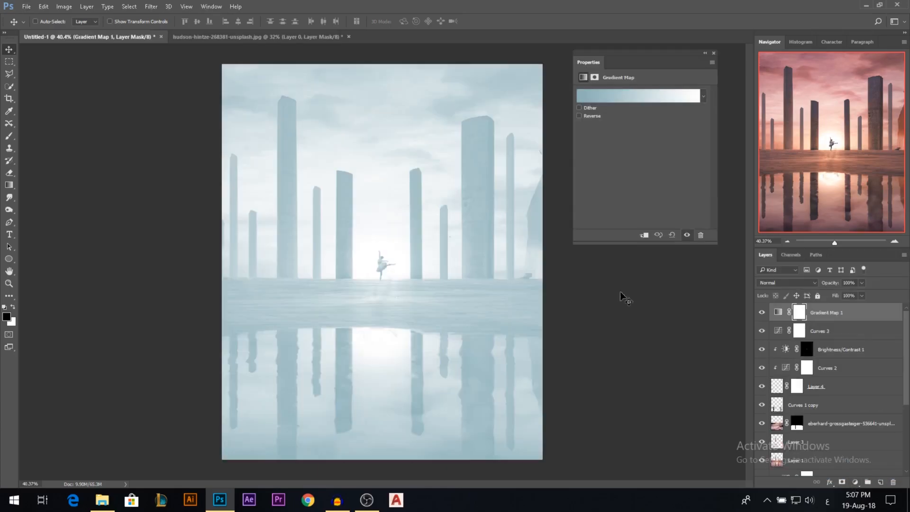
left_click(641, 97)
left_click(653, 110)
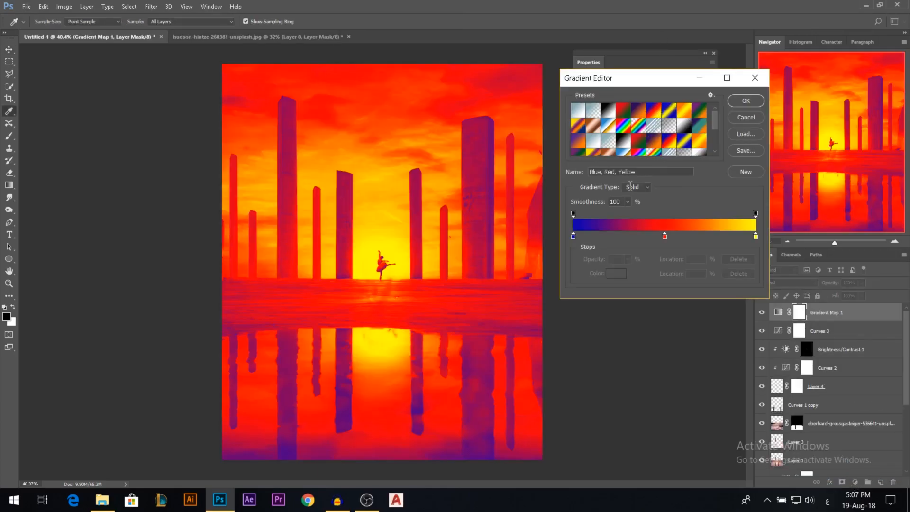
double_click(573, 237)
left_click(709, 137)
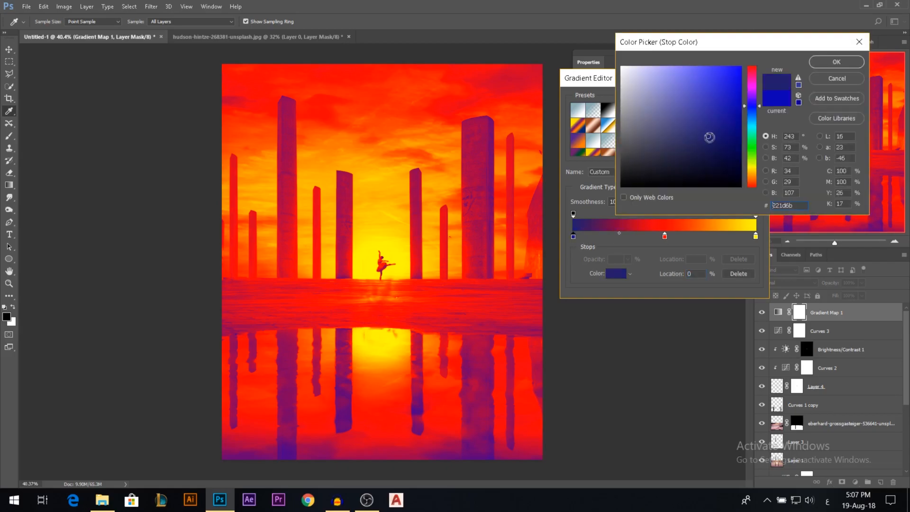
left_click_drag(751, 117, 752, 109)
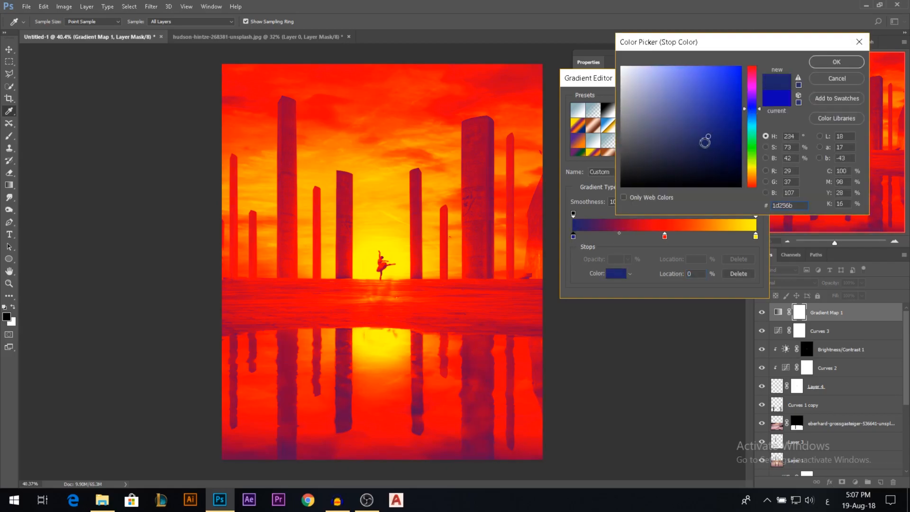
left_click(835, 65)
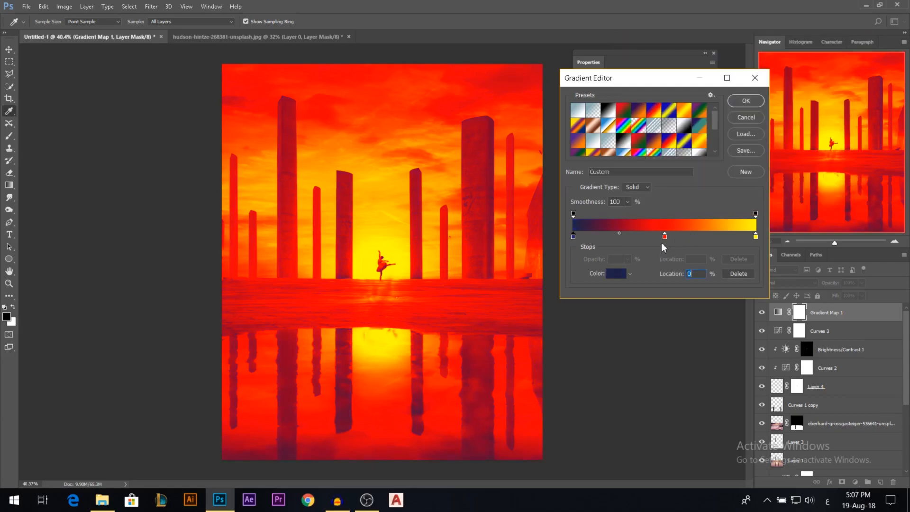
Move the gradient's red stop to 77% and recolour it to a muted orange.
left_click_drag(665, 236, 715, 237)
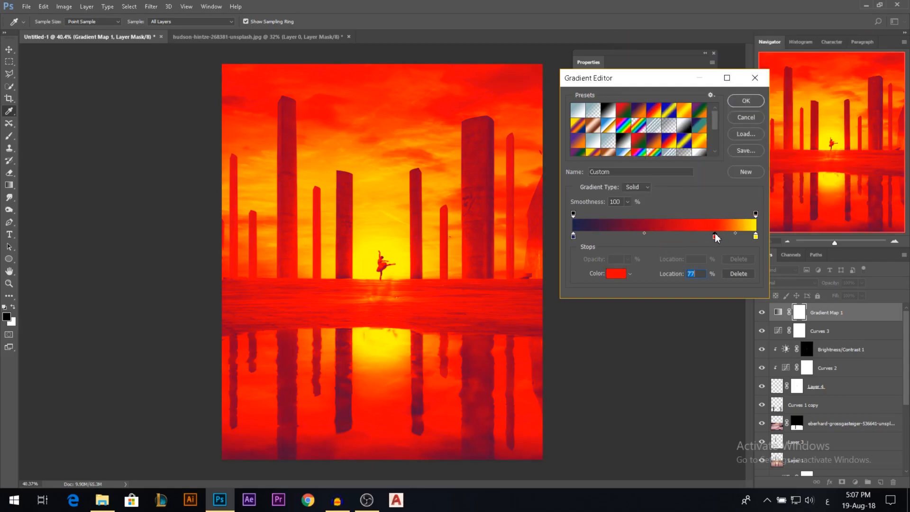
double_click(715, 236)
left_click(755, 181)
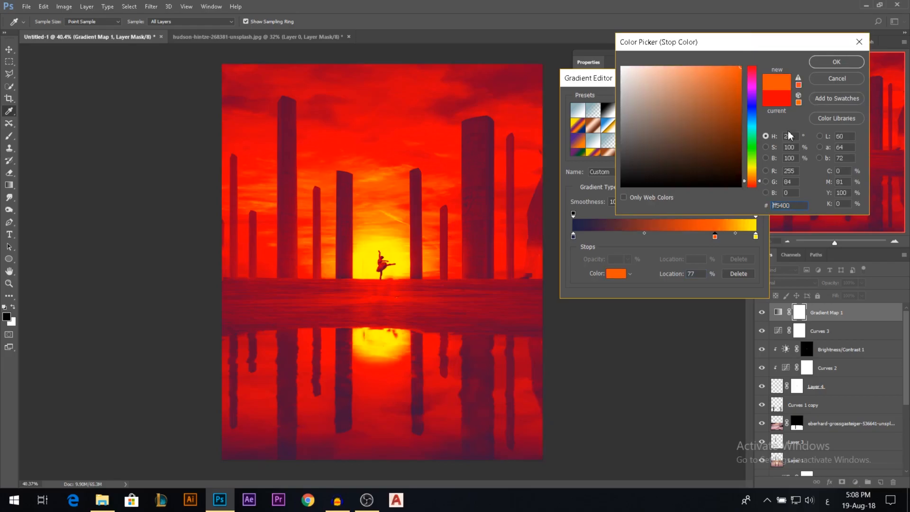
left_click(752, 178)
left_click_drag(734, 98, 708, 91)
left_click(823, 66)
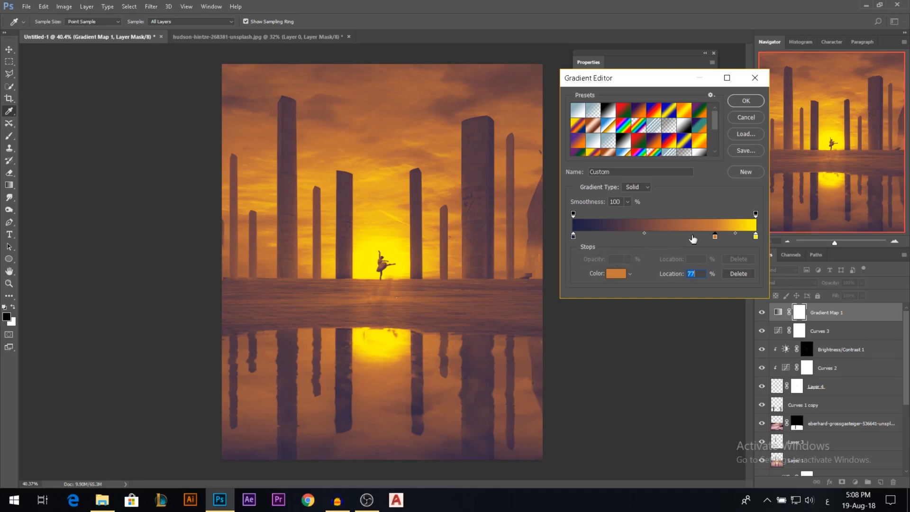
Recolour the gradient's yellow end stop at 100% to a pale, warm yellow.
left_click(756, 235)
left_click(756, 236)
left_click(663, 67)
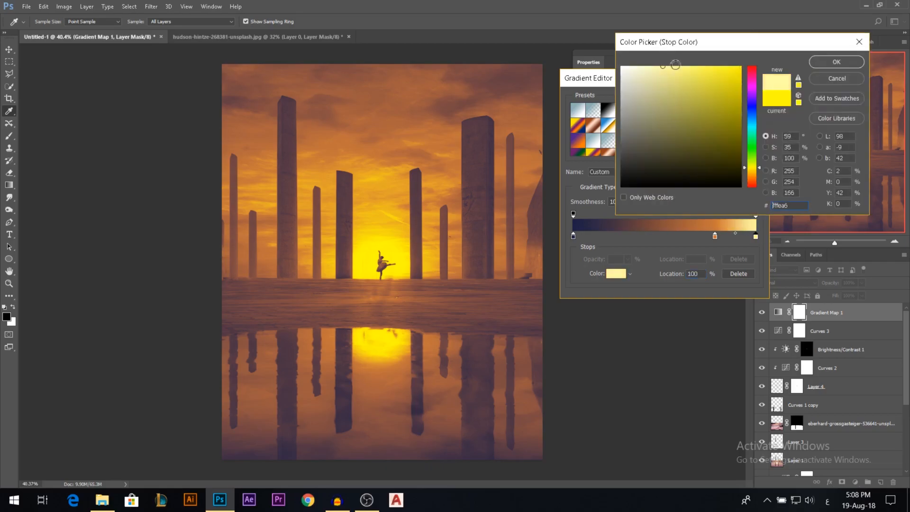
left_click_drag(752, 164, 754, 175)
left_click(830, 64)
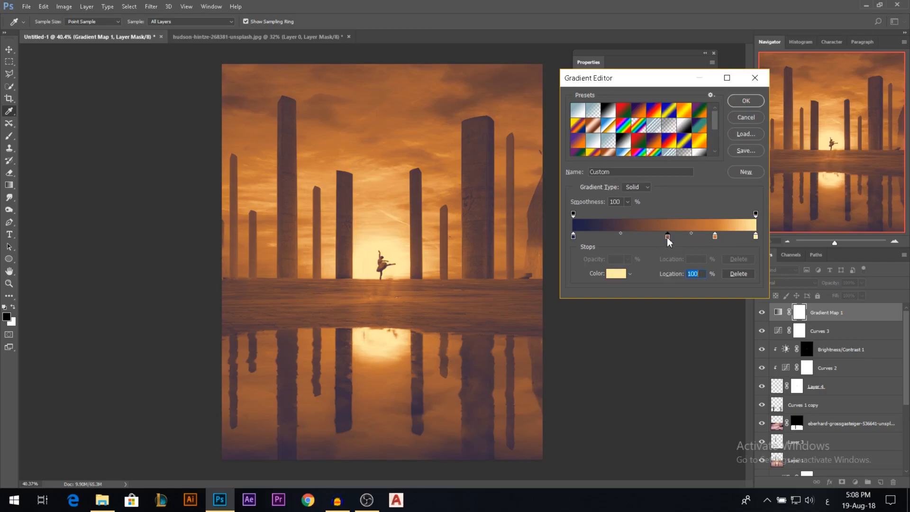
Add a gradient stop at 52% and recolour it to a muted red, #a52d3b.
double_click(668, 237)
left_click_drag(752, 82, 756, 69)
left_click(753, 179)
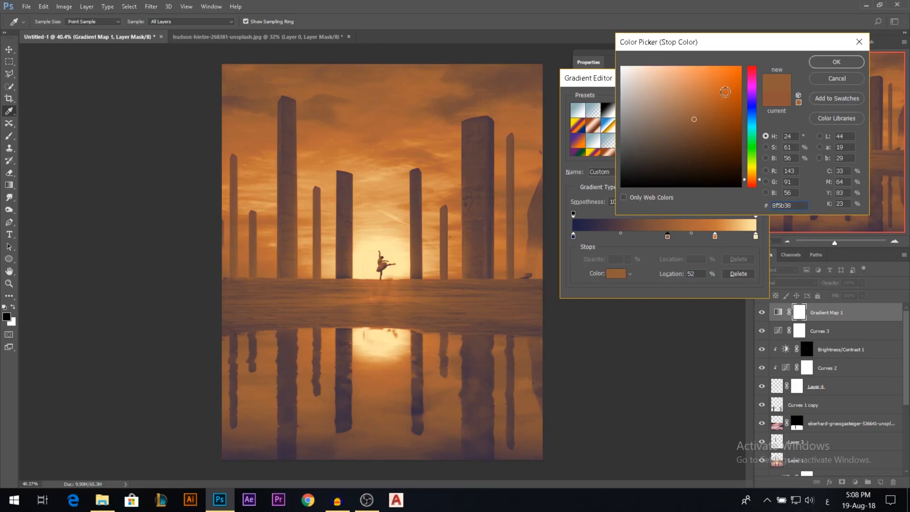
left_click(721, 90)
left_click(752, 183)
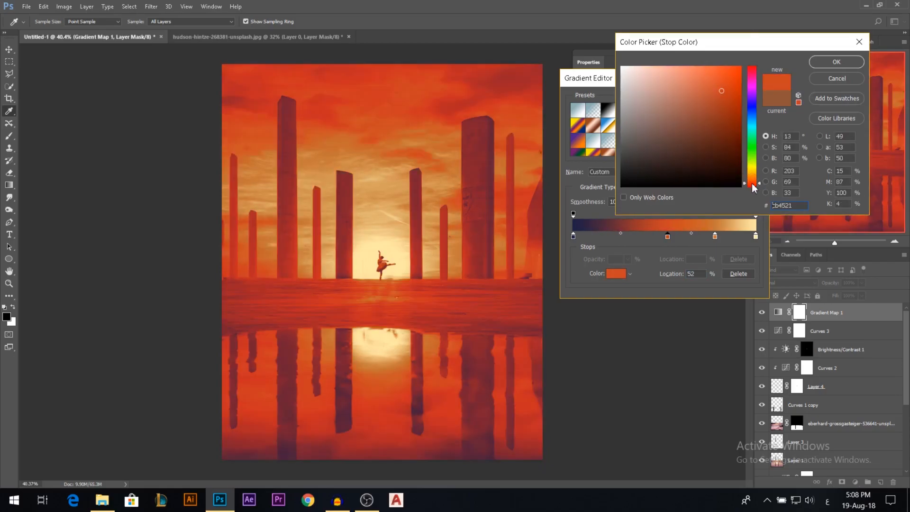
left_click(731, 130)
left_click_drag(731, 129, 711, 110)
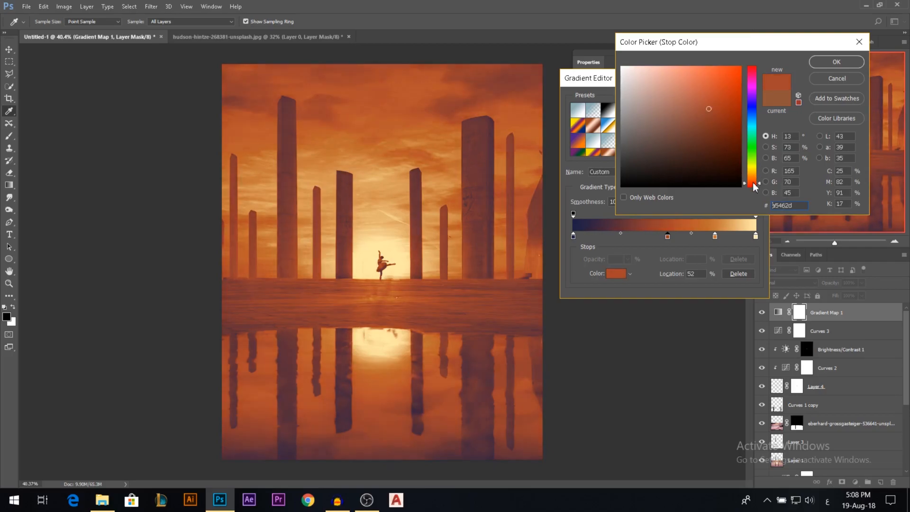
left_click(754, 71)
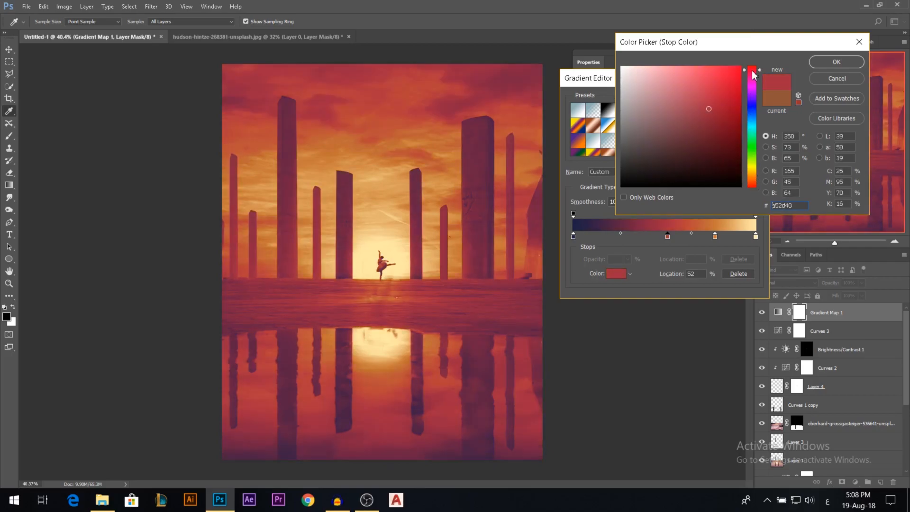
left_click(837, 62)
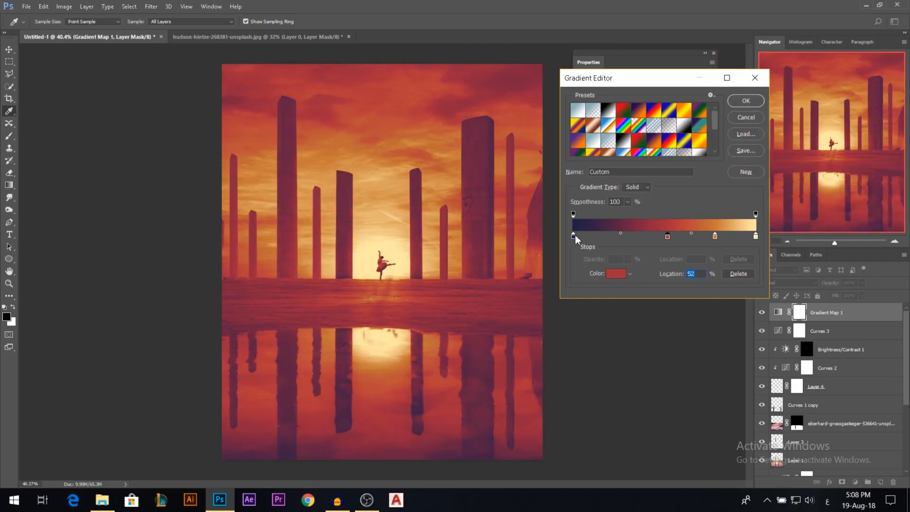
Lighten the gradient's first stop to navy #282e63 and brighten the red stop at 52%.
double_click(574, 236)
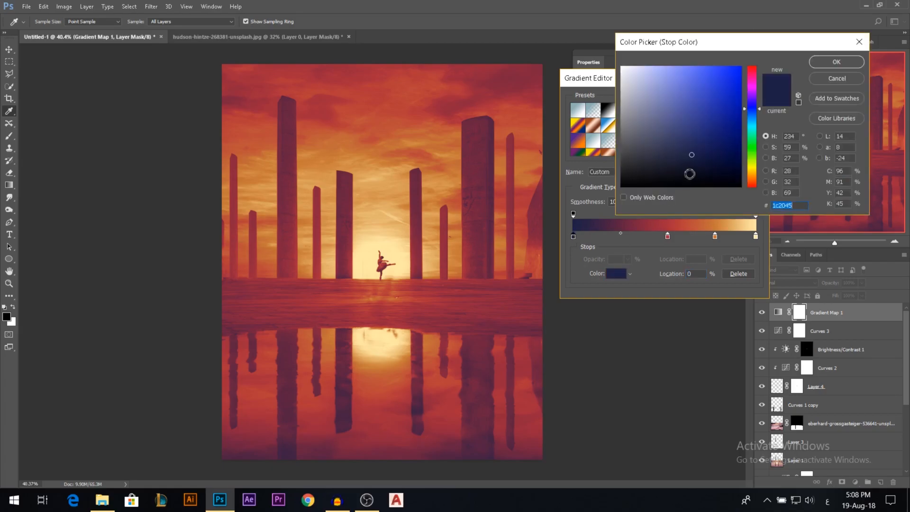
left_click(693, 140)
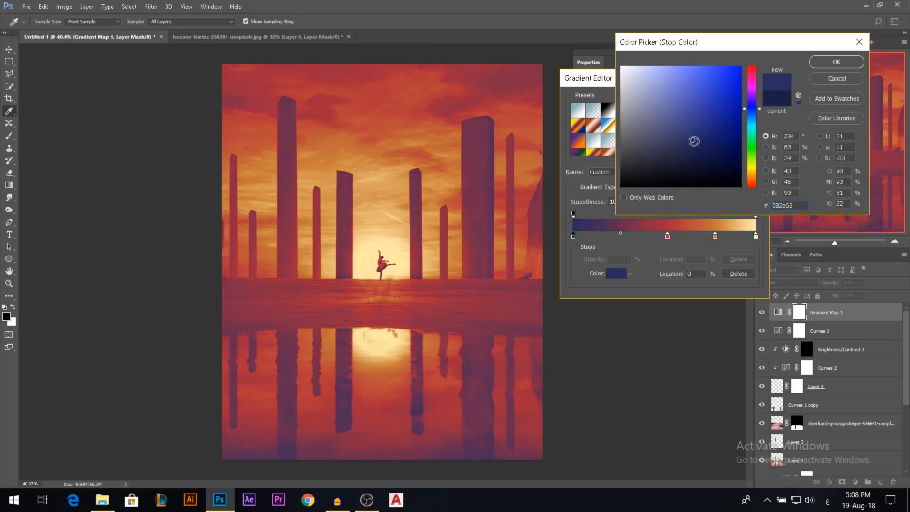
left_click(836, 62)
double_click(668, 236)
left_click(704, 97)
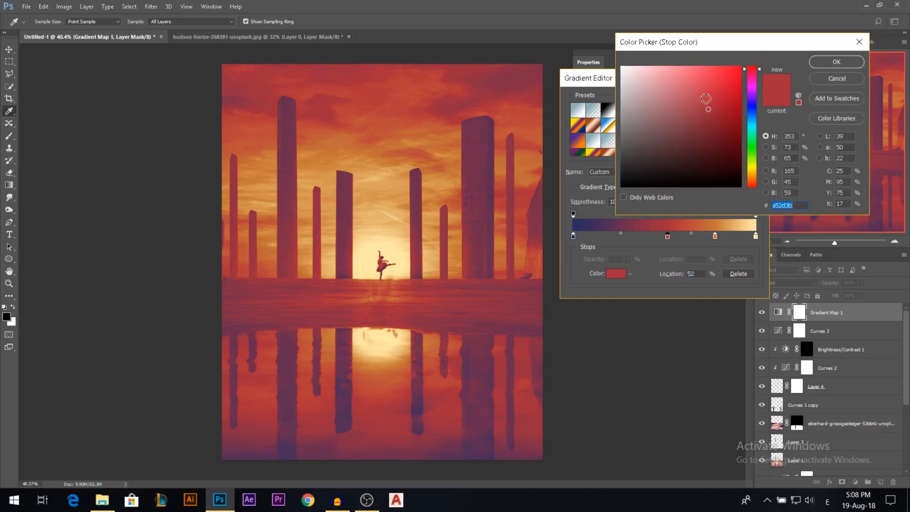
left_click(816, 66)
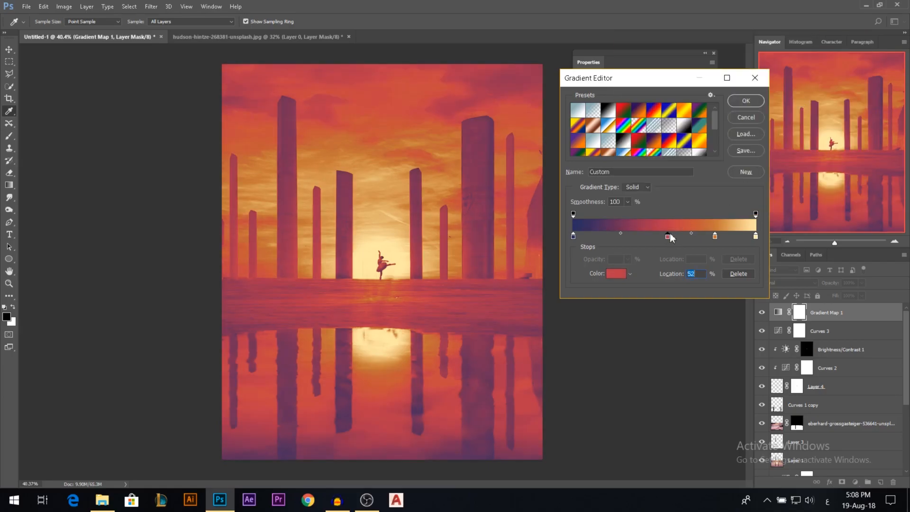
Add a gradient stop at 24%, recolour it to deep blue-violet #322a82, and apply the edited gradient.
left_click_drag(583, 239, 619, 243)
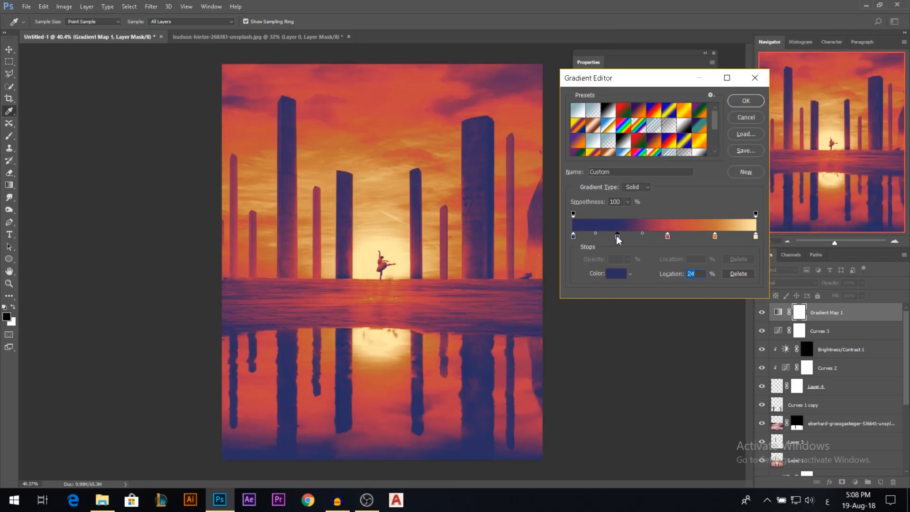
double_click(617, 237)
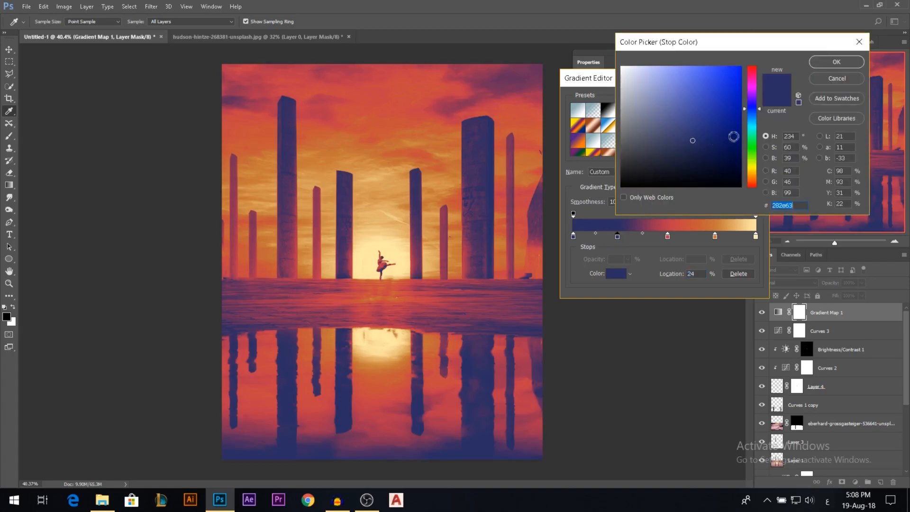
left_click(748, 121)
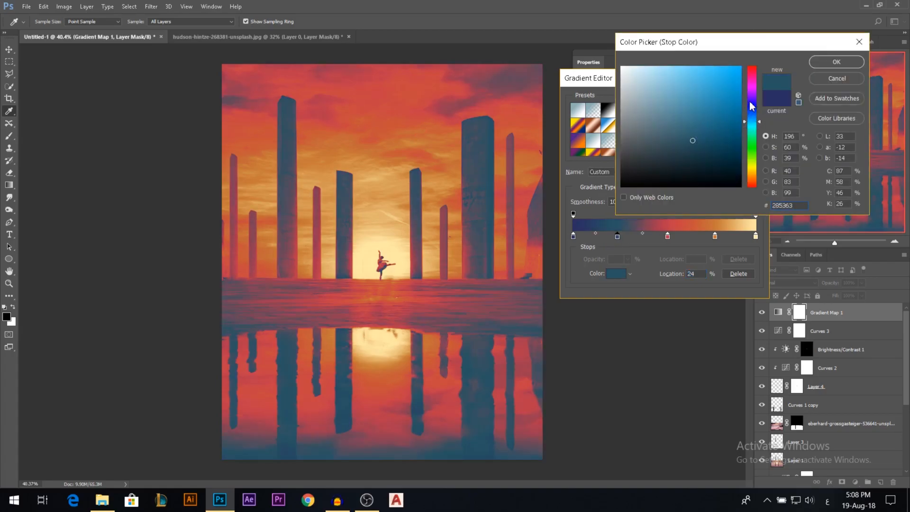
left_click(751, 101)
left_click(752, 105)
left_click_drag(690, 137, 702, 125)
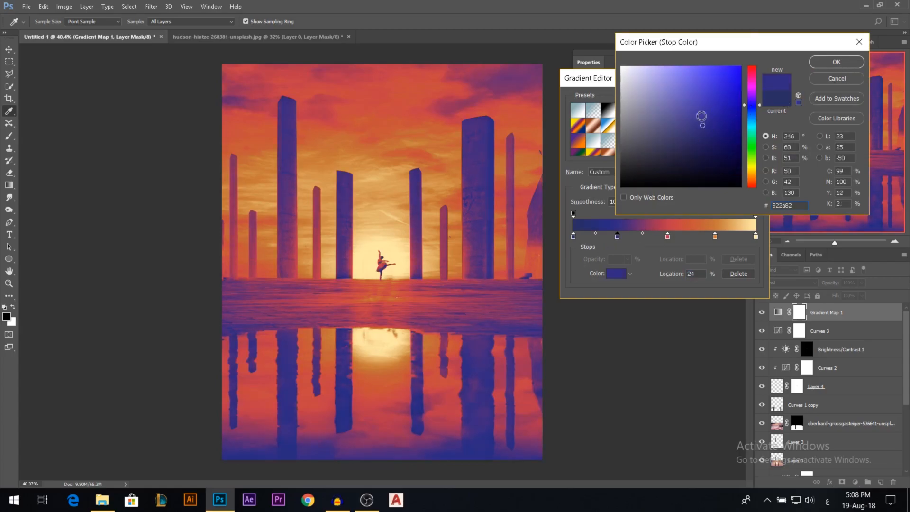
left_click(824, 63)
left_click(746, 96)
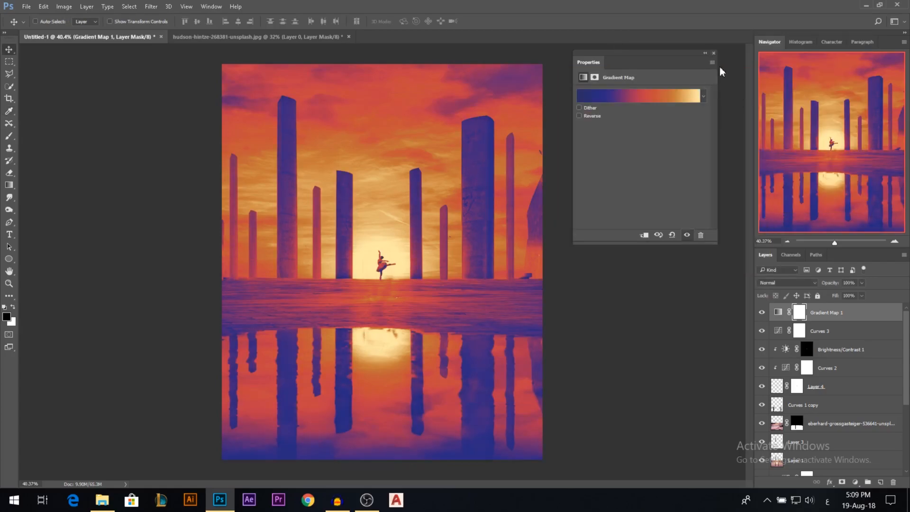
Set Gradient Map 1 to Soft Light at 17% opacity and compare the image with and without it.
left_click(714, 53)
left_click_drag(833, 287, 816, 293)
left_click(806, 282)
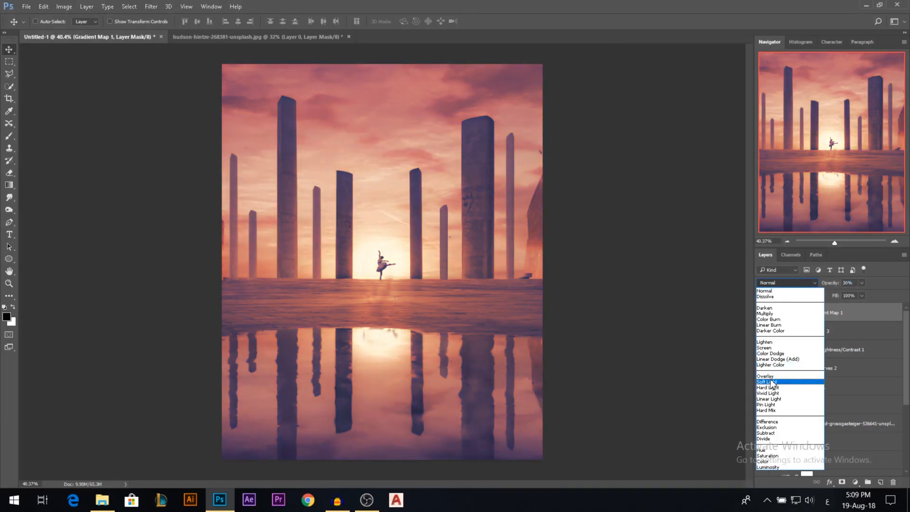
left_click(787, 384)
left_click_drag(832, 288, 827, 289)
left_click(761, 312)
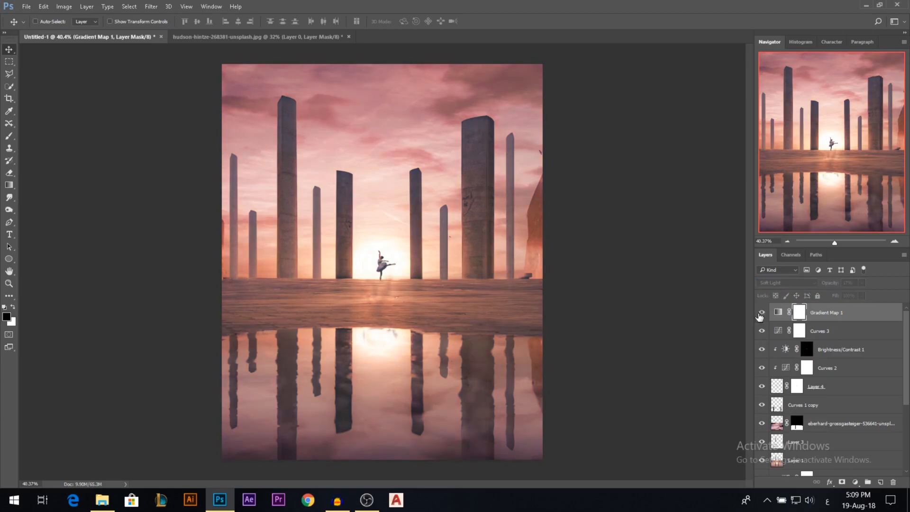
left_click(762, 312)
left_click(762, 313)
Change the blend mode of Gradient Map 1 to Overlay and check the overall image.
left_click(787, 283)
left_click(785, 283)
scroll(783, 282, "up", 1)
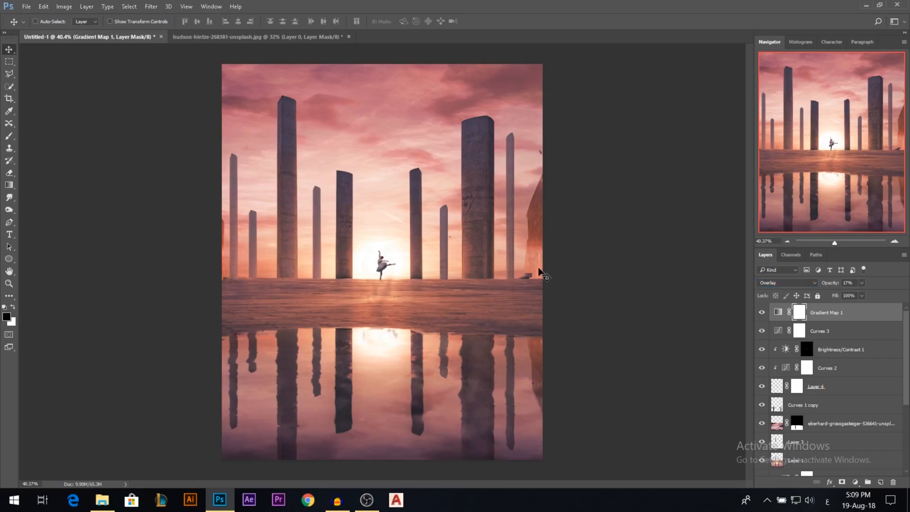
scroll(380, 249, "down", 1)
scroll(379, 249, "up", 1)
Add a Color Balance adjustment above Gradient Map 1, shifting its Shadows toward cyan and setting Yellow–Blue to +4.
left_click(856, 482)
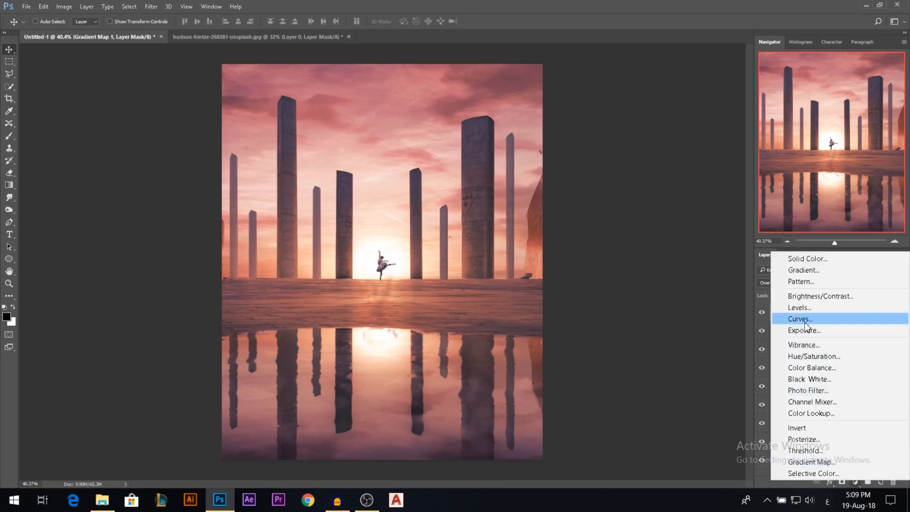
left_click(812, 368)
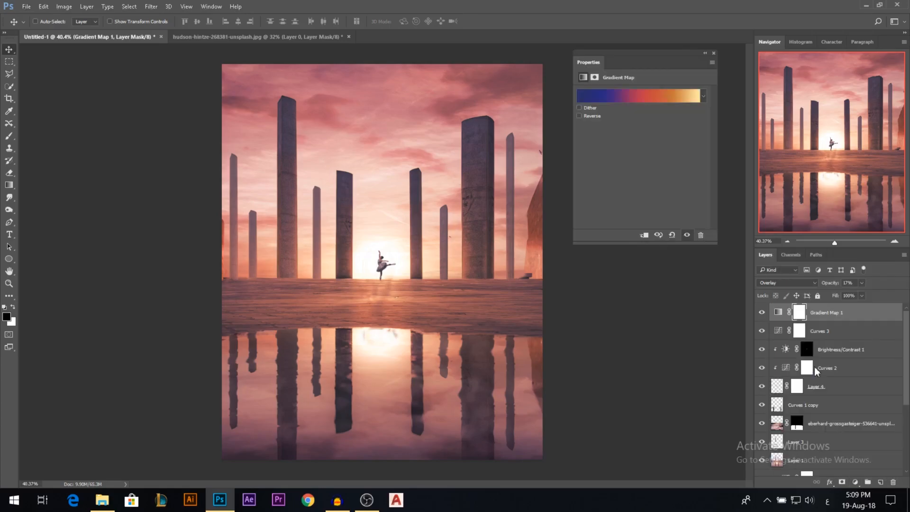
left_click(611, 94)
left_click(608, 101)
left_click_drag(632, 149, 631, 129)
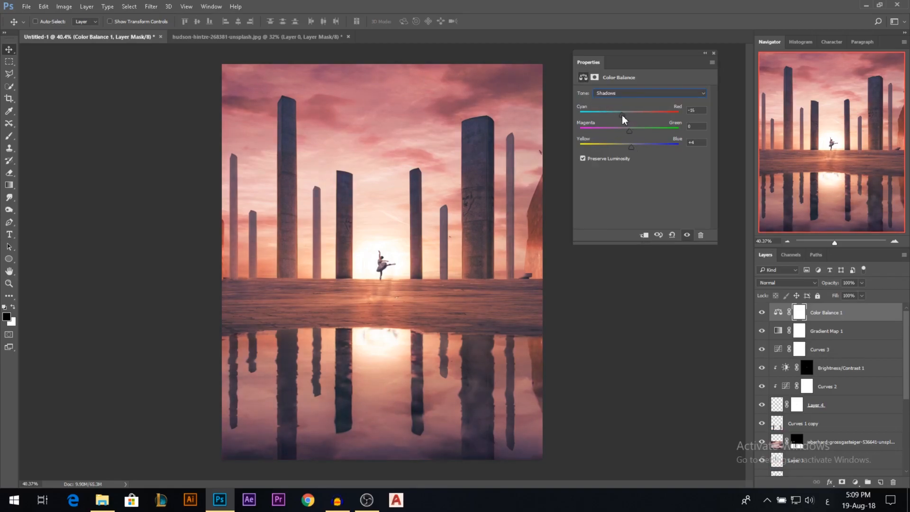
left_click_drag(620, 120, 612, 120)
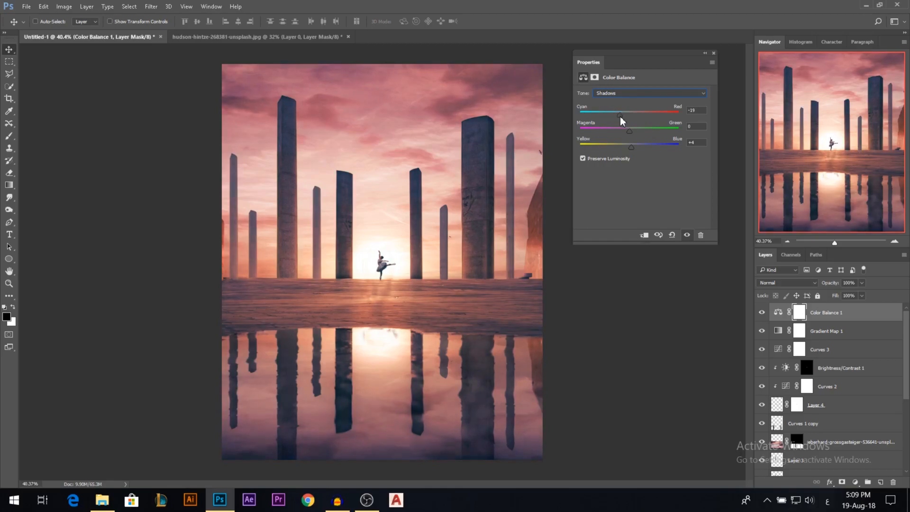
Set the Color Balance Highlights to +6 on Cyan–Red and -14 on Magenta–Green.
left_click(621, 97)
left_click(625, 118)
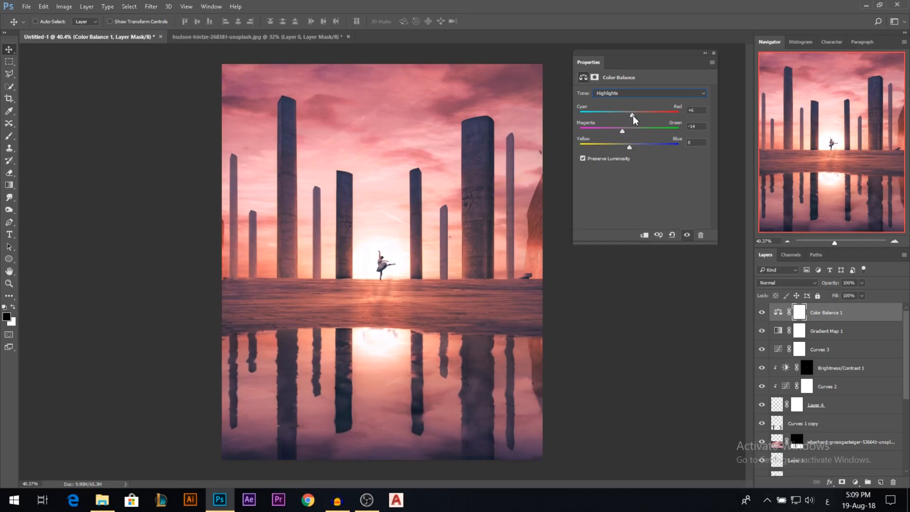
left_click(713, 53)
Reduce the fill of Color Balance 1 to 49% and check the overall image.
left_click_drag(836, 297, 814, 300)
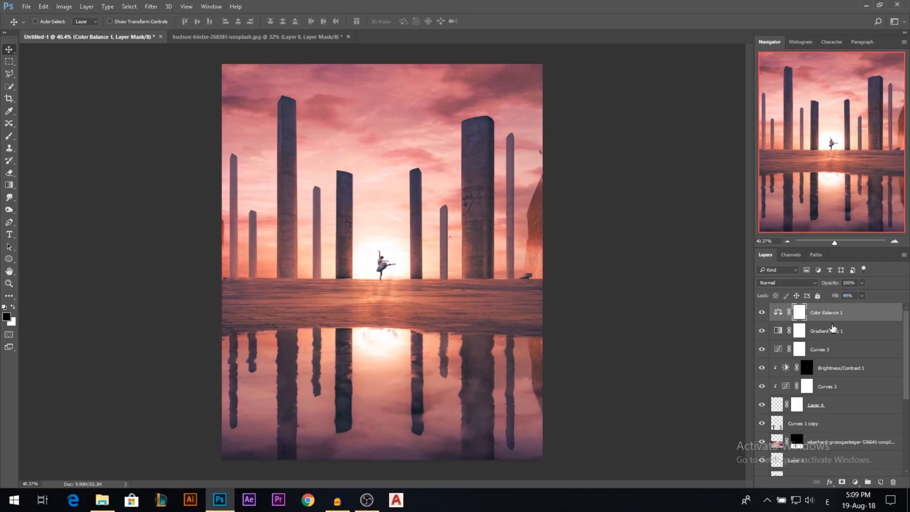
left_click(833, 327)
left_click(831, 352)
left_click_drag(836, 298, 867, 300)
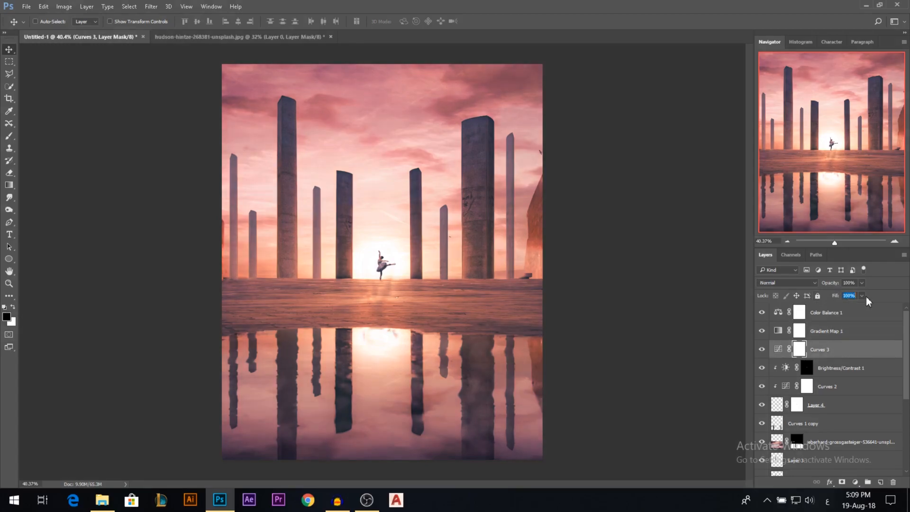
left_click(805, 317)
scroll(575, 294, "down", 1)
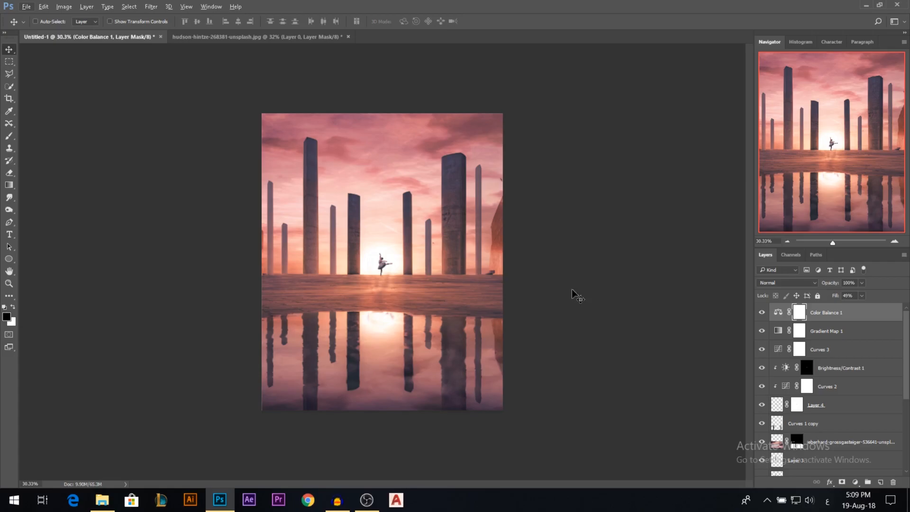
Create a new layer above Color Balance 1 and set the foreground colour to peach #ffbda3.
left_click(881, 482)
scroll(325, 284, "up", 1)
scroll(325, 285, "up", 1)
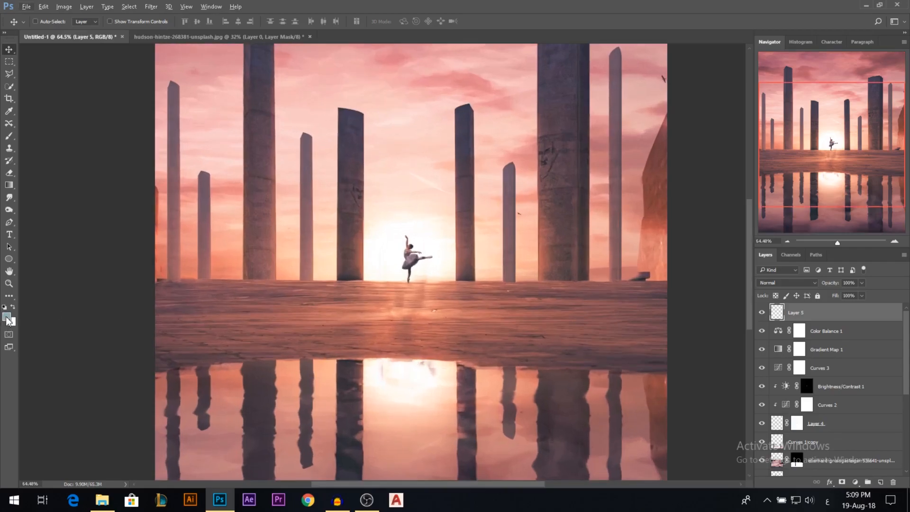
left_click(7, 320)
left_click(386, 266)
left_click(379, 260)
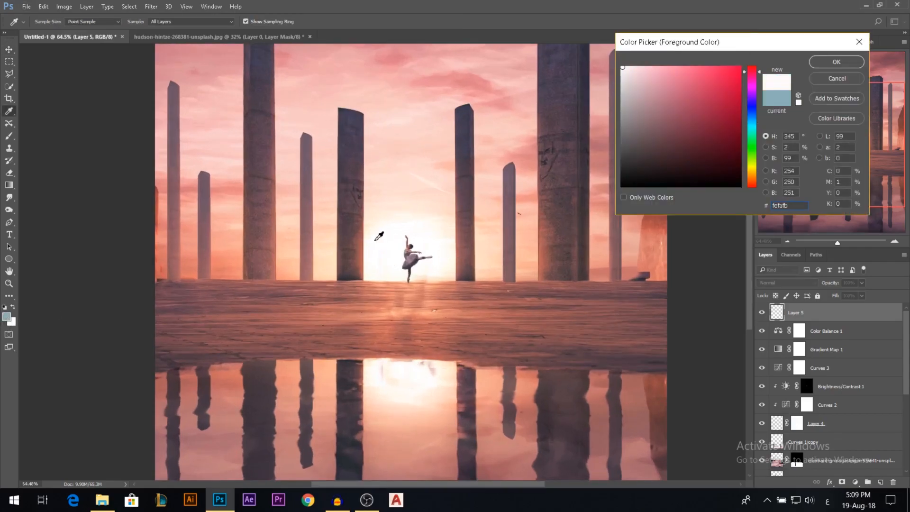
left_click(376, 240)
mouse_move(754, 76)
left_mouse_down()
mouse_move(748, 191)
mouse_move(753, 182)
left_mouse_up()
left_click_drag(686, 112, 665, 66)
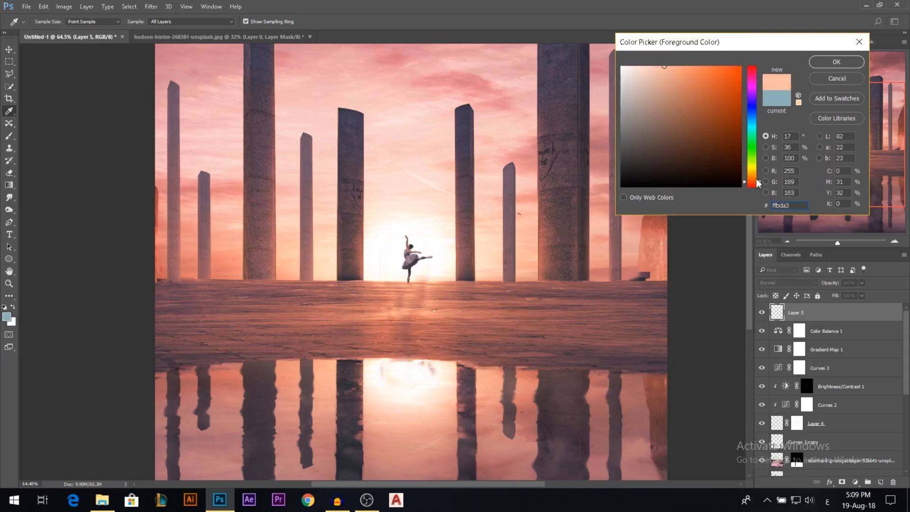
left_click(836, 63)
Set the blend mode of Layer 5 to Overlay.
key("v")
left_click(781, 282)
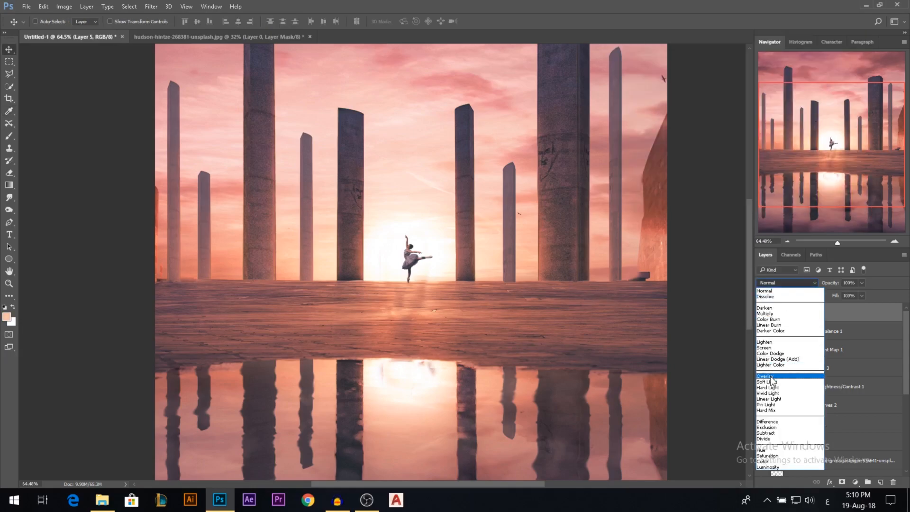
left_click(771, 377)
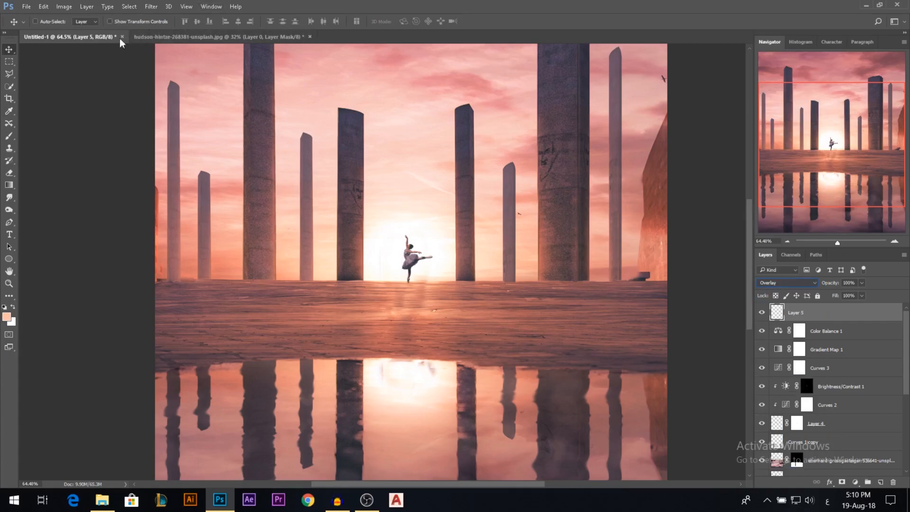
Brush soft peach light onto the pillar edges facing the sun, using 13% brush opacity and a reduced flow.
left_click(9, 137)
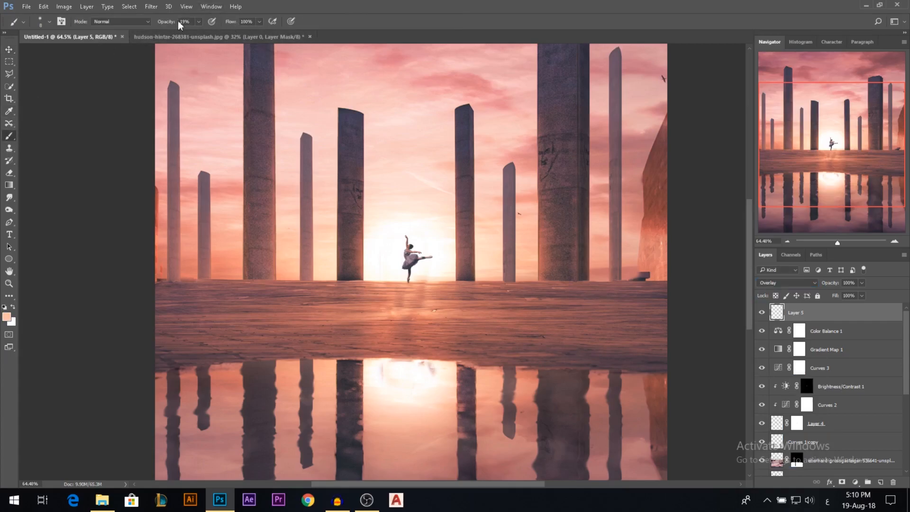
right_click(407, 213, "alt")
left_click_drag(462, 202, 463, 266)
key("ctrl+z")
right_click(463, 238, "alt")
mouse_move(235, 22)
left_mouse_down()
mouse_move(174, 22)
mouse_move(228, 24)
left_mouse_up()
right_click(449, 276, "alt")
right_click(409, 260, "alt")
scroll(409, 260, "up", 3)
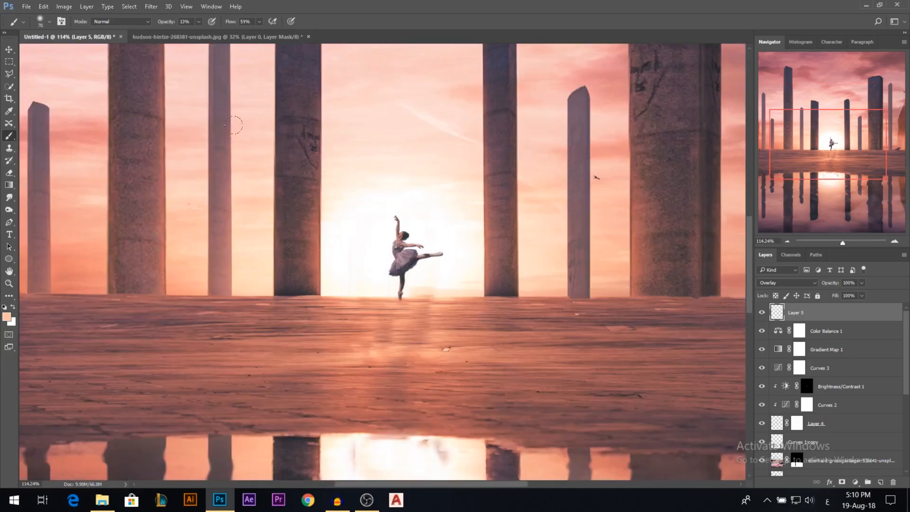
scroll(158, 248, "down", 2)
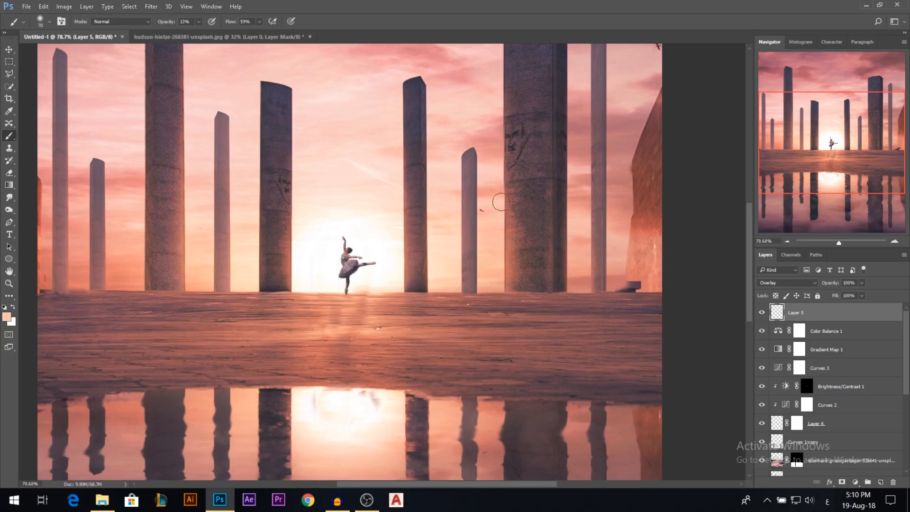
Brush more warm light around the ballerina, on the ground below her and on the outer pillars.
right_click(366, 270, "alt")
left_click(366, 269)
right_click(353, 323, "alt")
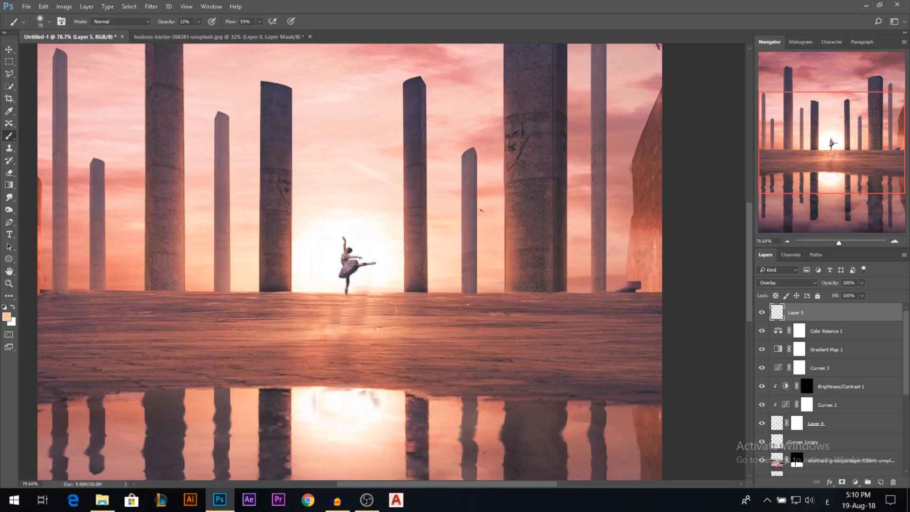
scroll(377, 352, "down", 2)
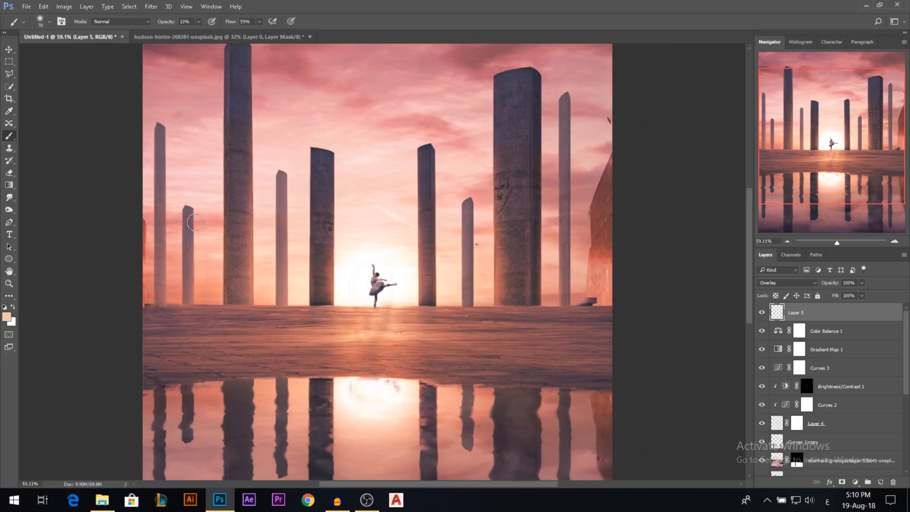
scroll(187, 182, "down", 2)
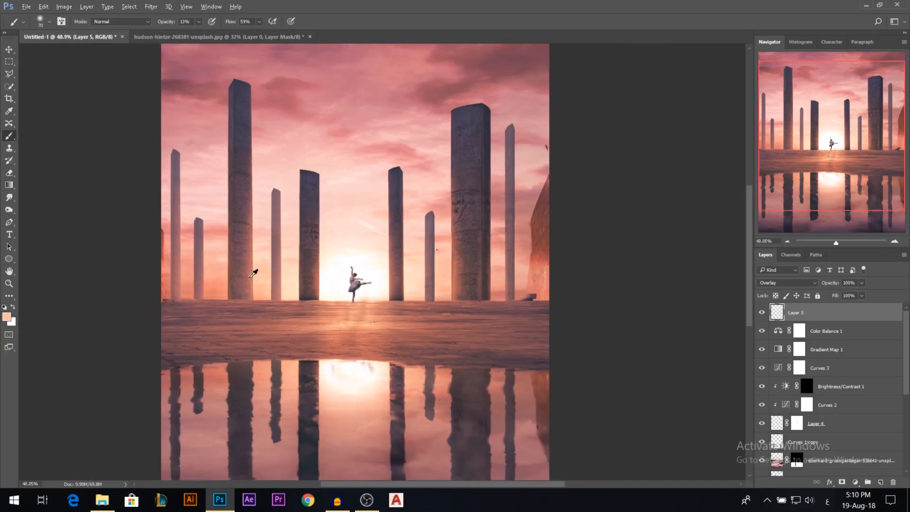
Enlarge the soft brush to about 1262 px over the sun area.
key("bracketright")
key("bracketright")
key("bracketright")
key("bracketright")
key("bracketright")
key("bracketright")
key("bracketright")
key("bracketright")
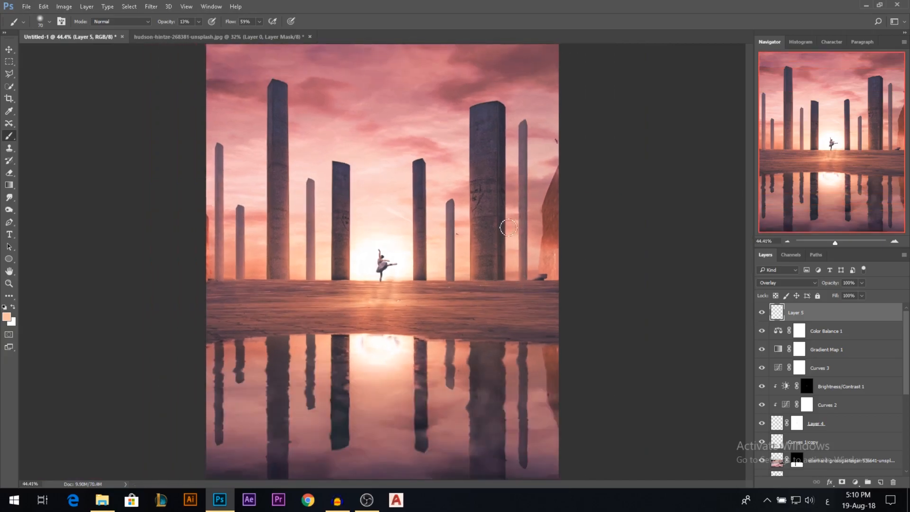
left_click_drag(360, 266, 384, 258)
Create a new layer above Layer 5 and set the foreground colour to orange #f7a365.
left_click(880, 482)
left_click(8, 318)
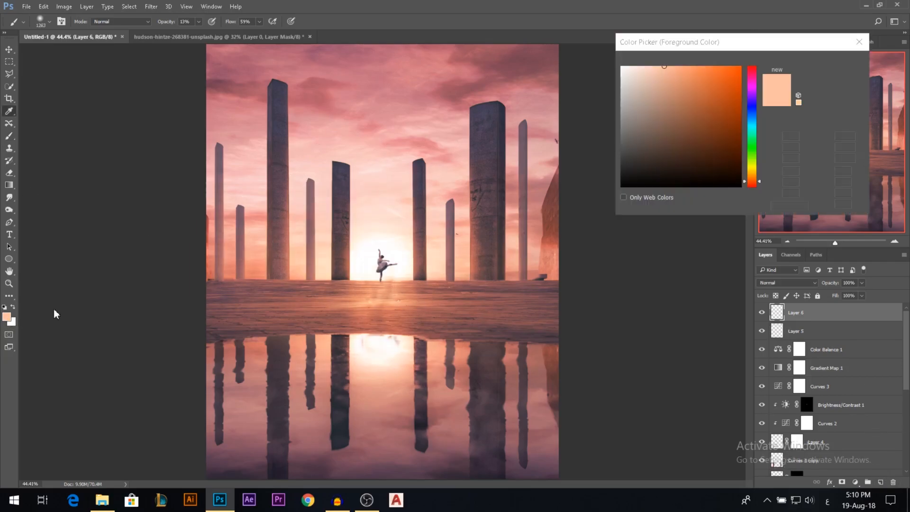
left_click_drag(752, 183, 752, 178)
left_click_drag(720, 126, 695, 70)
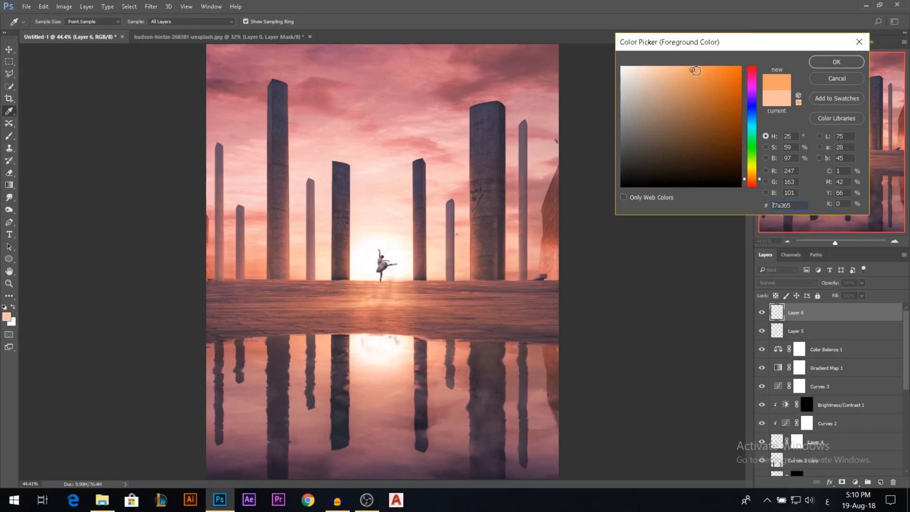
left_click(837, 63)
Paint a soft orange glow over the sun at 40% brush opacity and set Layer 6 to Screen.
mouse_move(386, 260)
left_mouse_down()
mouse_move(398, 252)
mouse_move(341, 222)
mouse_move(374, 255)
mouse_move(360, 252)
left_mouse_up()
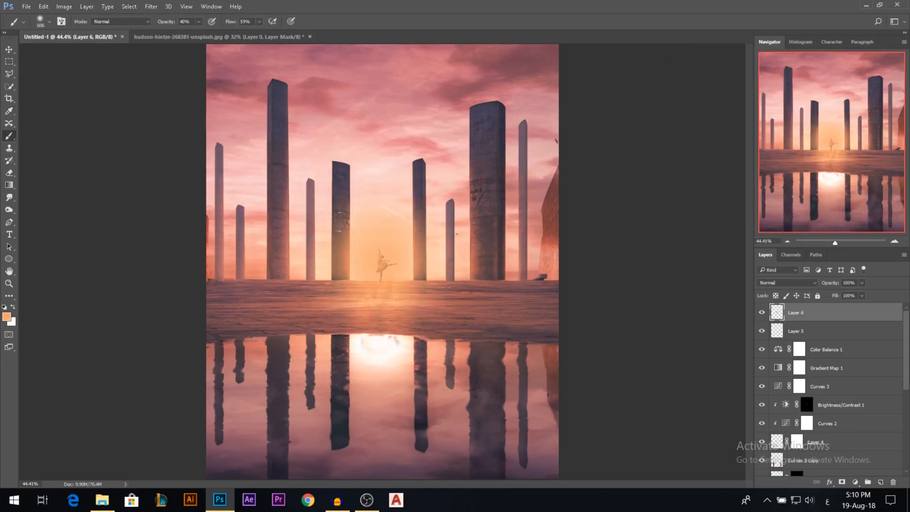
left_click(796, 286)
left_click(774, 356)
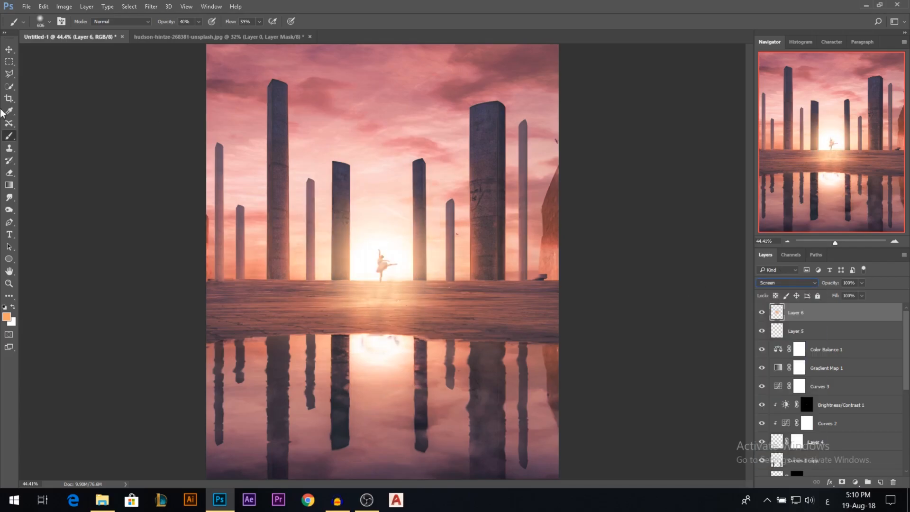
Move Layer 6 below Curves 3 in the layer stack and enlarge its orange glow with Free Transform.
left_click(8, 50)
left_click_drag(825, 319, 825, 397)
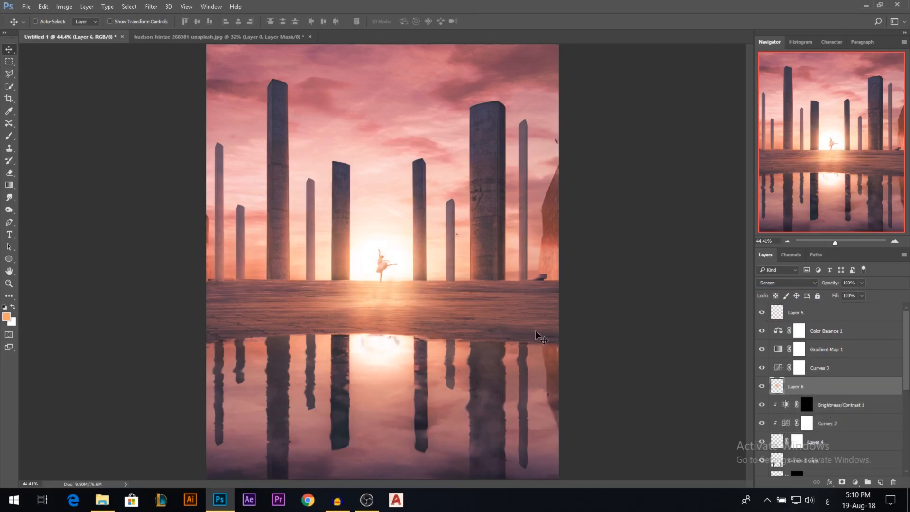
key("ctrl+t")
left_click_drag(477, 162, 520, 159)
key("Return")
Lower the opacity of Layer 6 to 34% and check the glow in the whole image.
left_click_drag(833, 287, 832, 288)
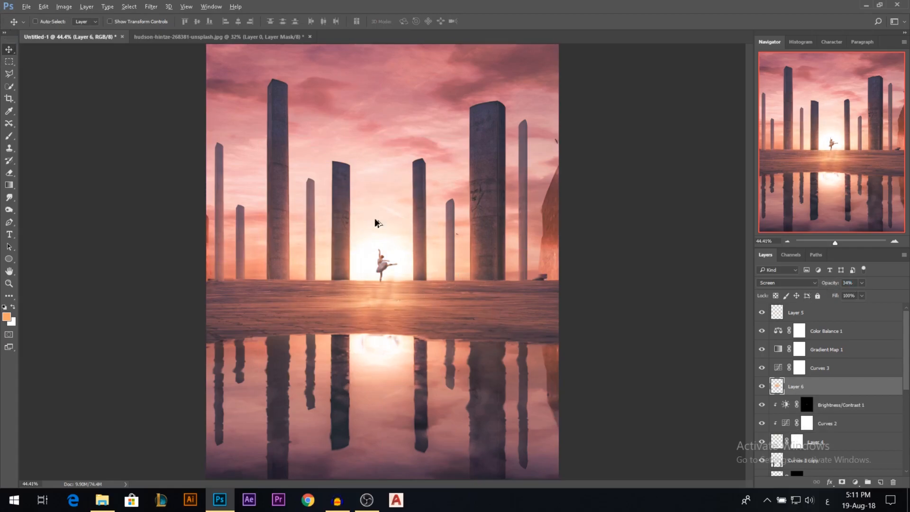
scroll(327, 256, "down", 1)
scroll(360, 253, "up", 1)
scroll(341, 246, "down", 1)
Create a new layer above Layer 5 and set its blend mode to Overlay.
left_click(805, 313)
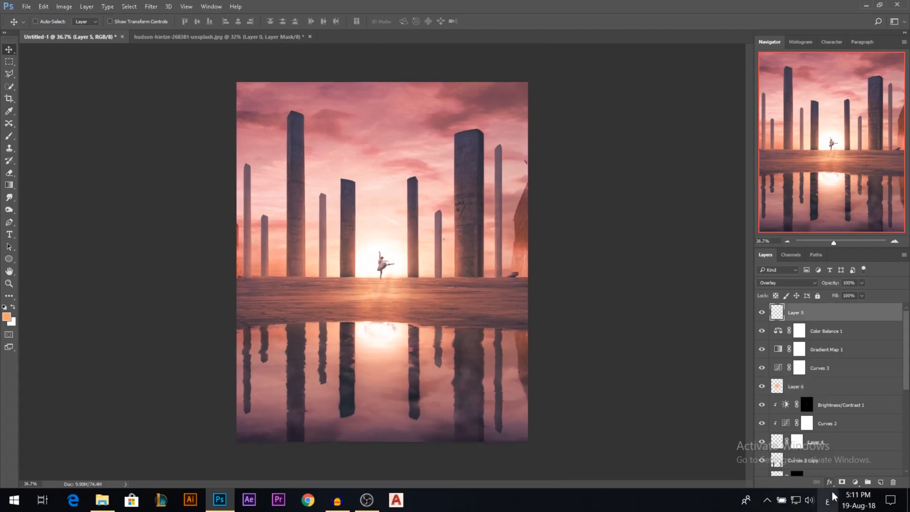
left_click(881, 483)
left_click(782, 283)
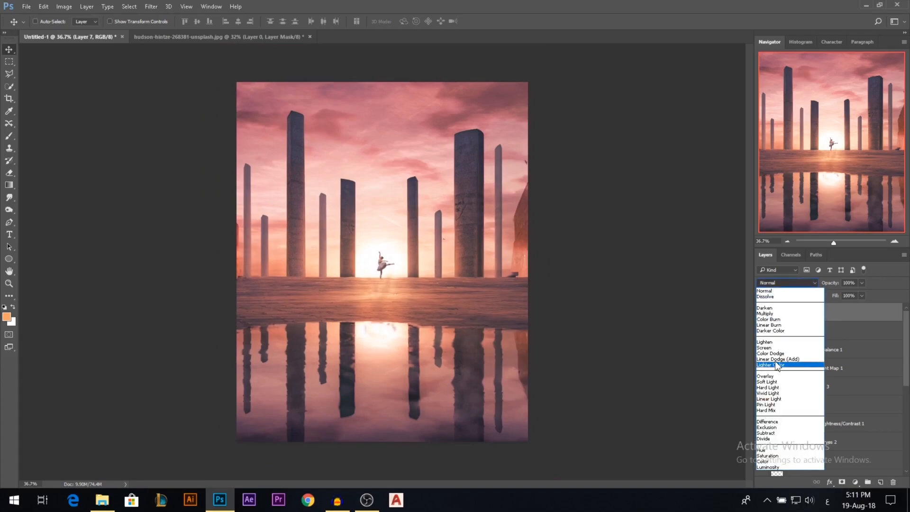
left_click(776, 376)
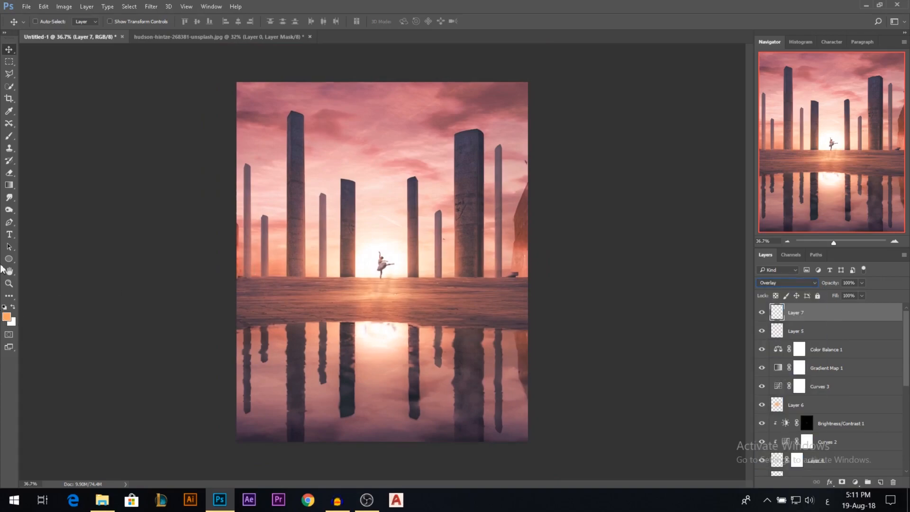
Set the foreground colour to a dark desaturated blue.
left_click(7, 316)
left_click(717, 141)
left_click(752, 117)
left_click(712, 152)
left_click(836, 64)
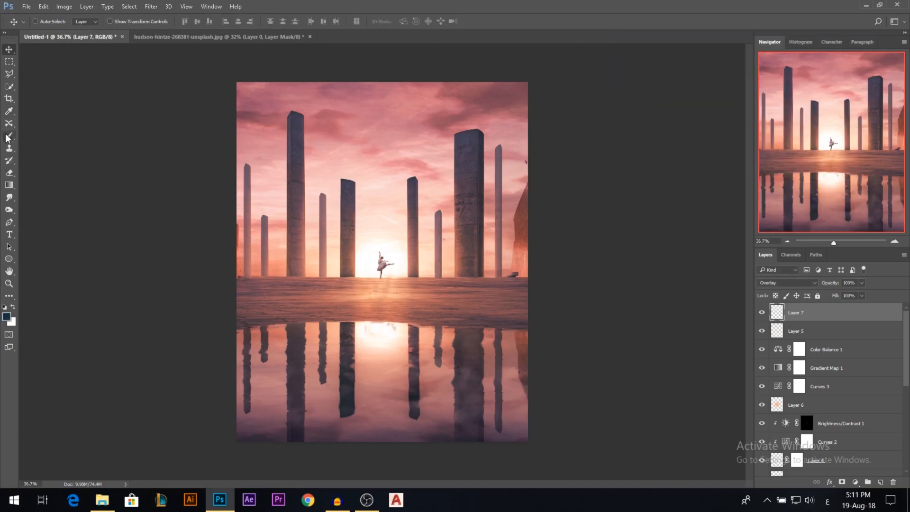
Choose the foreground-to-transparent preset for the Gradient tool at 42% opacity, then try an upward gradient over the image and undo it.
left_click(9, 185)
left_click(70, 21)
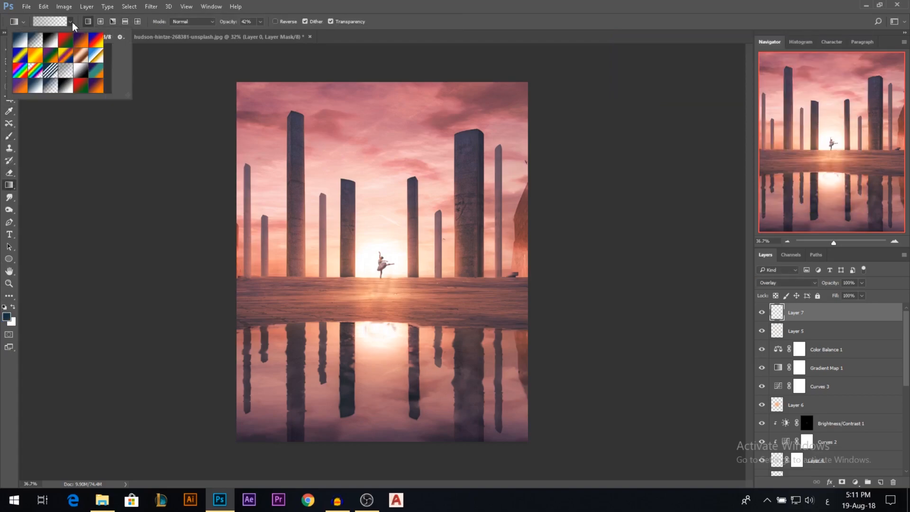
left_click(33, 38)
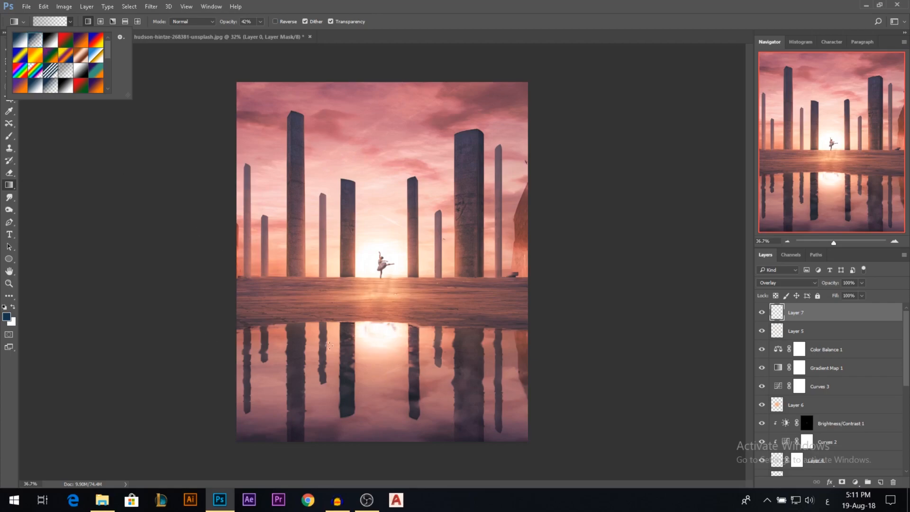
left_click_drag(273, 454, 288, 208)
key("ctrl+z")
scroll(388, 295, "down", 2)
Darken the lower part of the image on Layer 7 with dark blue gradients drawn inward from the bottom edge and lower corners.
left_click_drag(330, 428, 326, 82)
left_click_drag(213, 393, 446, 236)
left_click_drag(598, 431, 428, 269)
left_click_drag(594, 366, 342, 214)
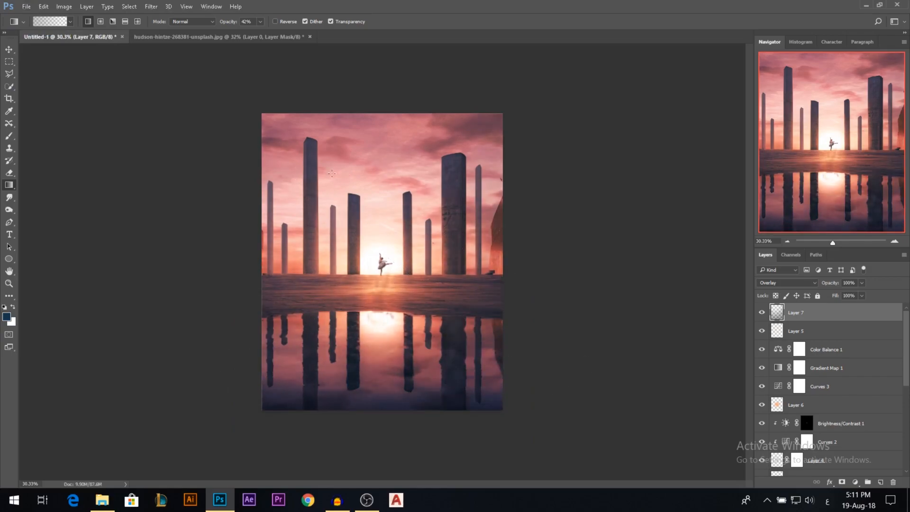
left_click_drag(203, 375, 459, 63)
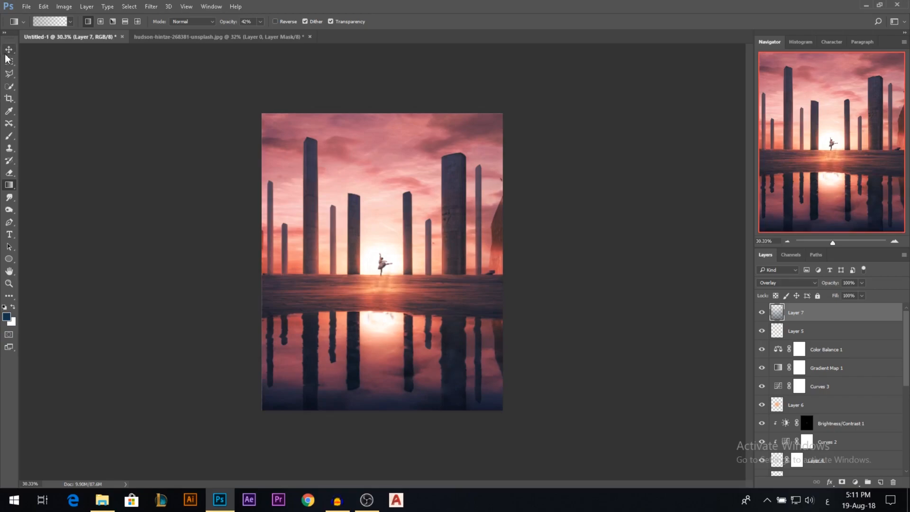
Stretch Layer 7's gradients to about 140% width and 188% height, extending them well below the image.
key("v")
scroll(382, 224, "down", 3)
key("ctrl+t")
left_click_drag(387, 379, 386, 447)
left_click_drag(473, 447, 527, 489)
scroll(383, 261, "down", 2)
left_click_drag(316, 428, 267, 456)
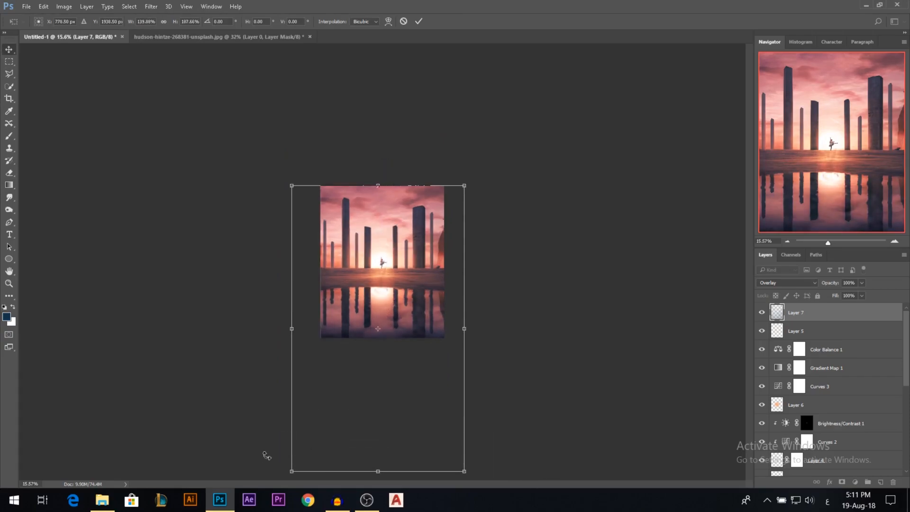
key("Return")
scroll(362, 319, "up", 3)
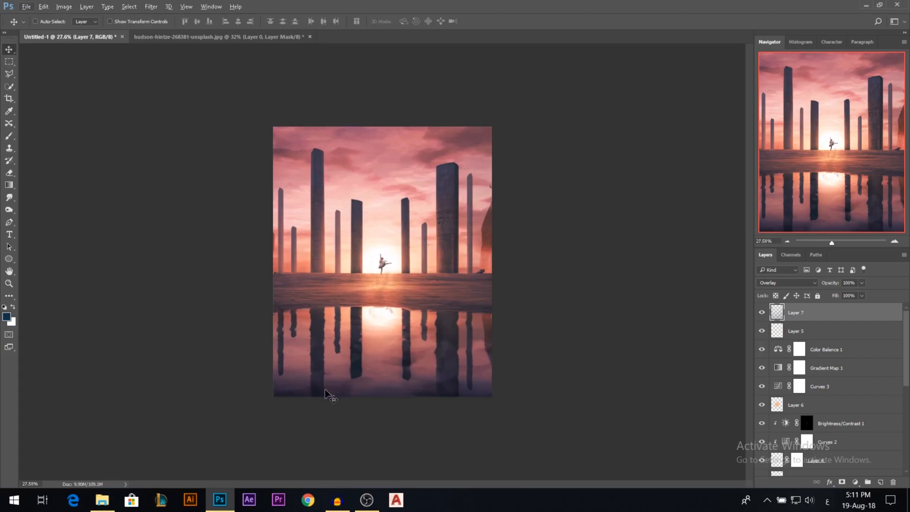
scroll(334, 389, "up", 1)
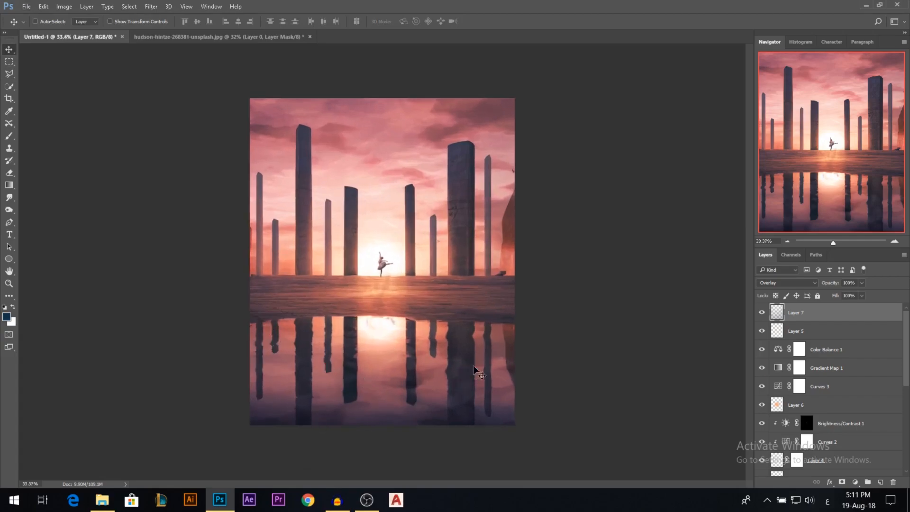
Adjust Layer 7's Hue/Saturation to hue -29 and saturation +81 with slightly lower lightness, and compare the image with the layer hidden.
key("ctrl+u")
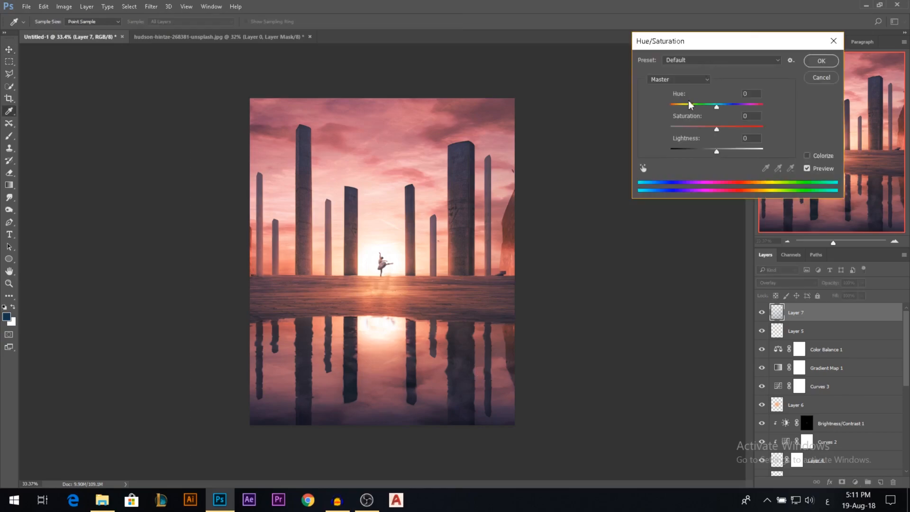
left_click_drag(709, 104, 742, 129)
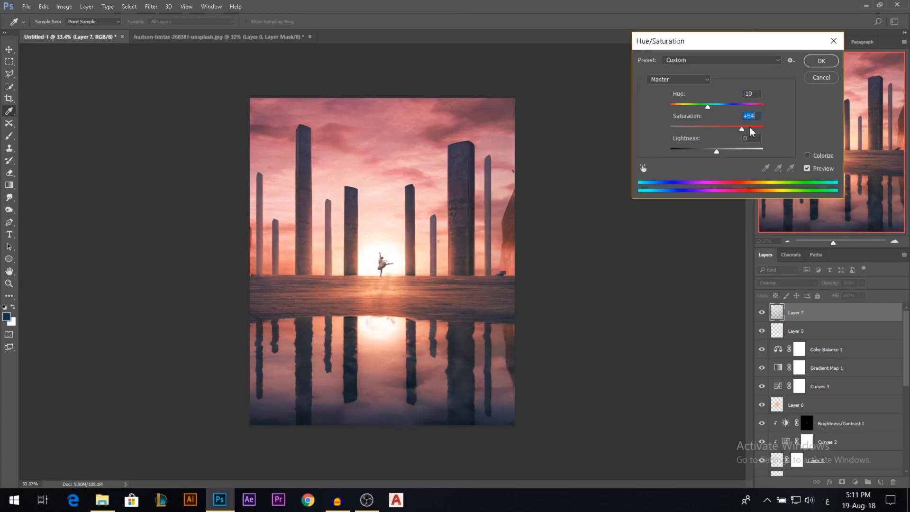
left_click(704, 106)
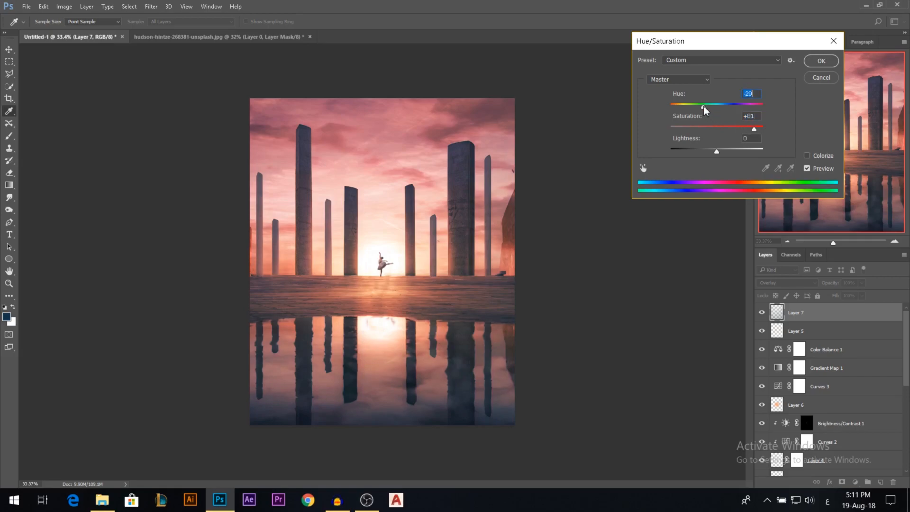
mouse_move(717, 150)
left_mouse_down()
mouse_move(696, 149)
mouse_move(738, 150)
mouse_move(715, 150)
left_mouse_up()
left_click(821, 61)
left_click(762, 312)
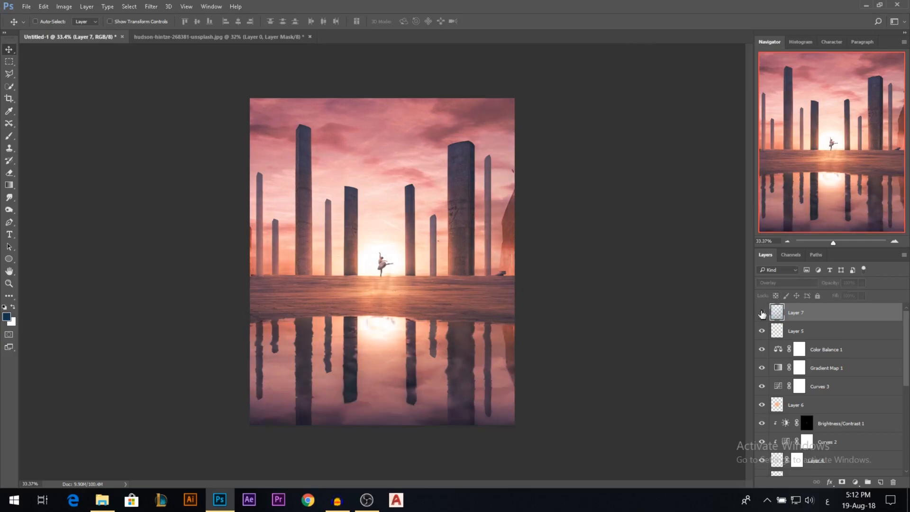
left_click(762, 313)
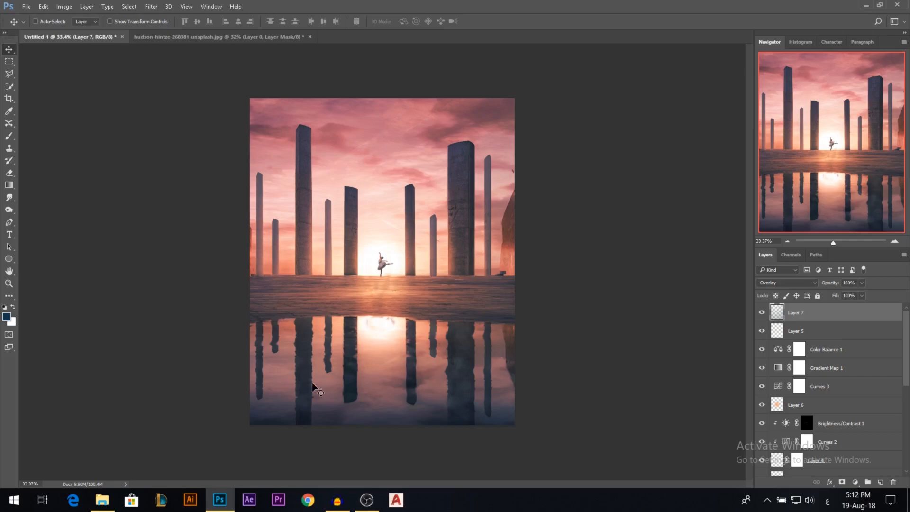
Set the foreground colour to a brighter, more saturated blue.
scroll(344, 411, "down", 2)
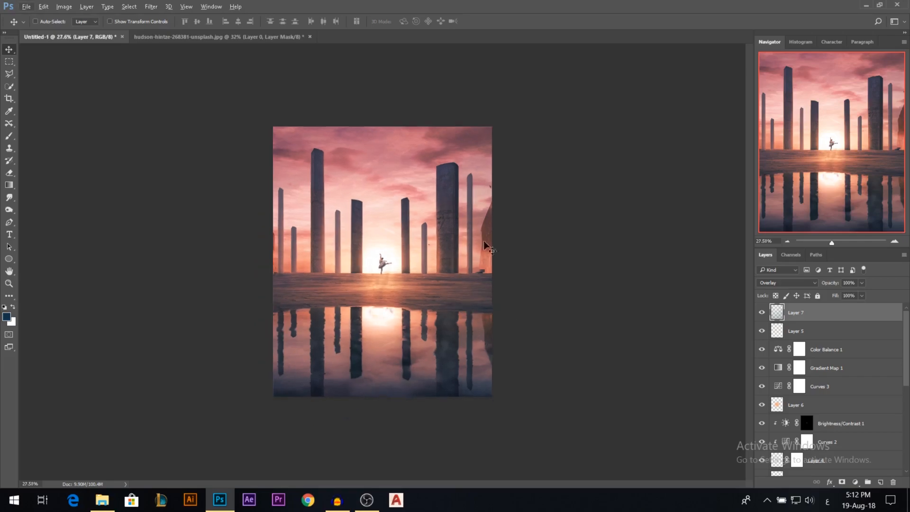
scroll(407, 289, "up", 1)
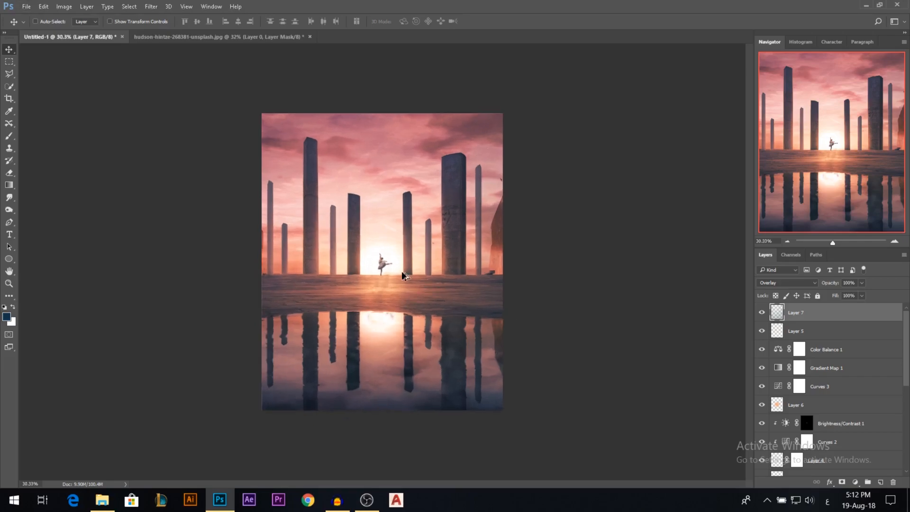
left_click(9, 185)
left_click(8, 317)
left_click_drag(719, 151, 752, 121)
left_click(861, 62)
key("g")
left_click_drag(375, 88, 375, 224)
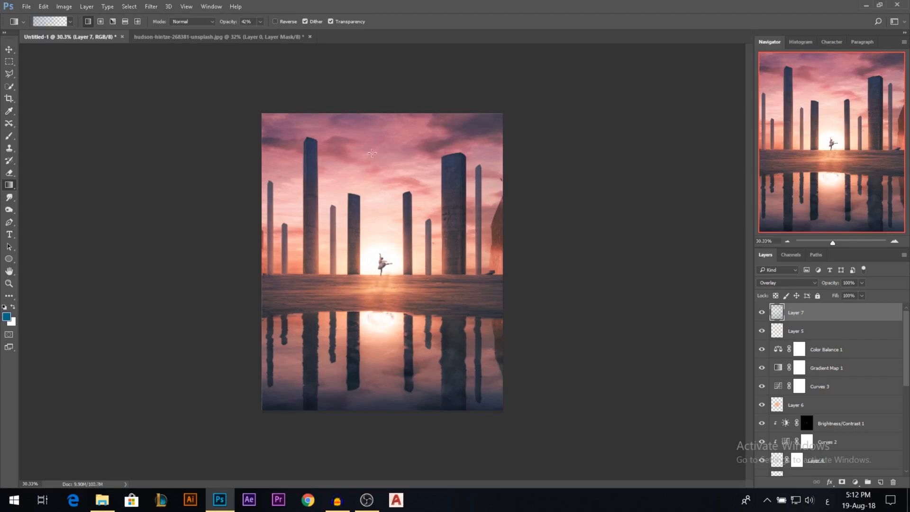
key("ctrl+z")
Lower the Gradient tool's opacity, draw a blue gradient from above the sky down to the horizon on Layer 7, and compare before and after.
left_click_drag(234, 24, 226, 24)
left_click_drag(368, 89, 381, 279)
key("v")
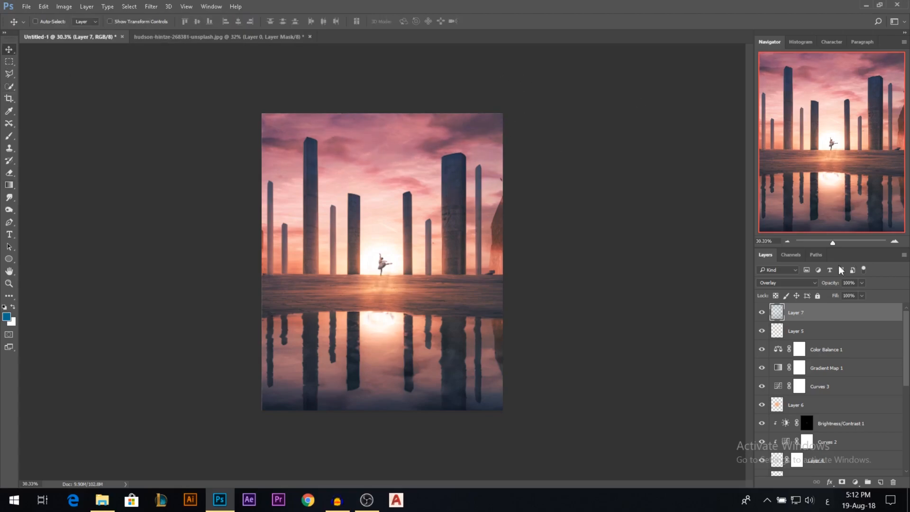
left_click(763, 314)
left_click(763, 314)
left_click(763, 313)
left_click(763, 314)
scroll(372, 374, "up", 2)
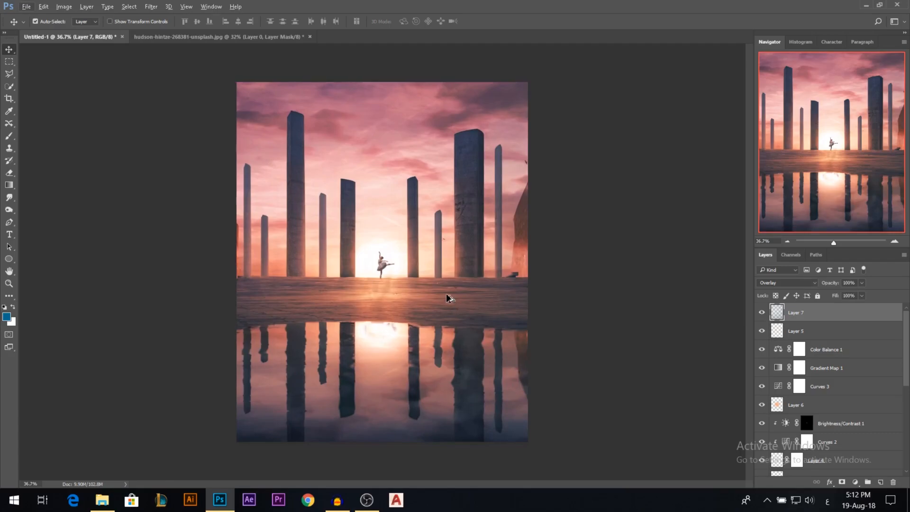
Stamp all visible layers into a new merged layer on top, undoing any accidental move.
key("ctrl+shift+alt+e")
left_click_drag(423, 292, 459, 207)
key("ctrl+z")
Apply the Camera Raw Filter to the merged layer with slightly negative Dehaze, a slight dark vignette and Clarity -12.
left_click(148, 6)
left_click(186, 77)
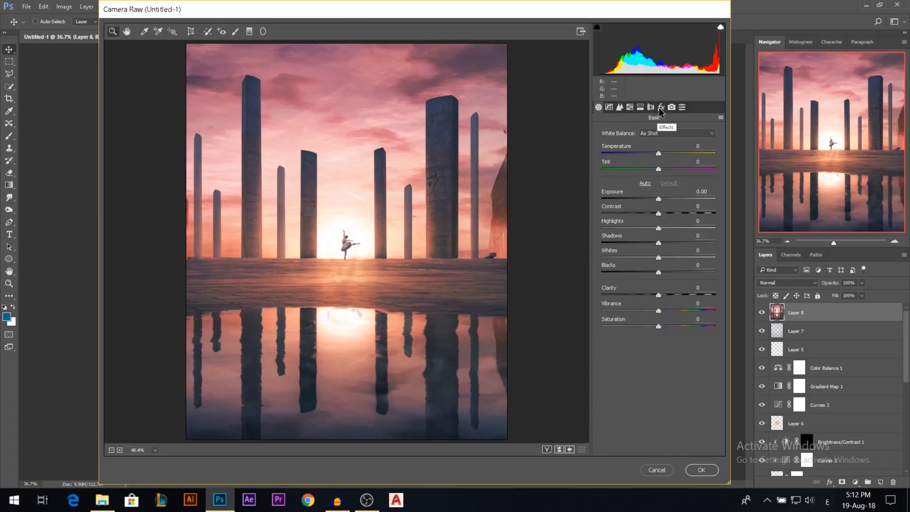
left_click(662, 109)
mouse_move(658, 141)
left_mouse_down()
mouse_move(680, 142)
mouse_move(662, 144)
left_mouse_up()
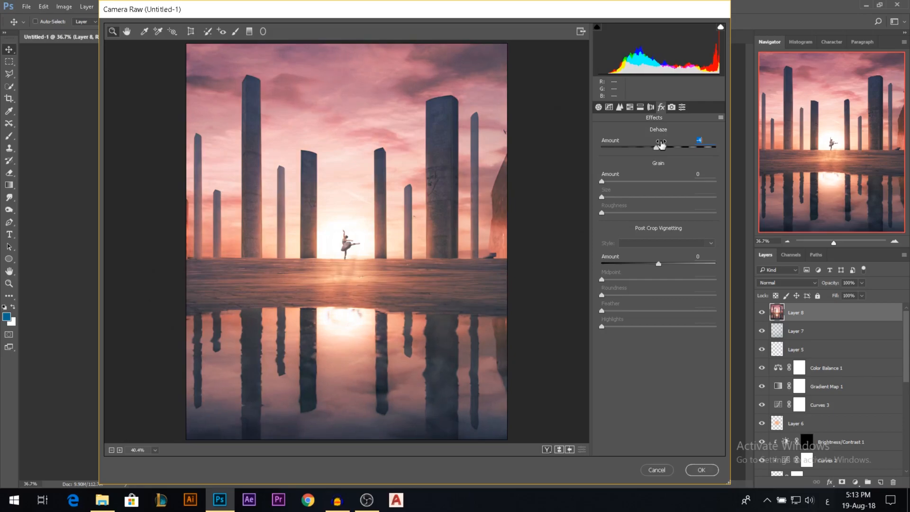
left_click_drag(659, 262, 657, 257)
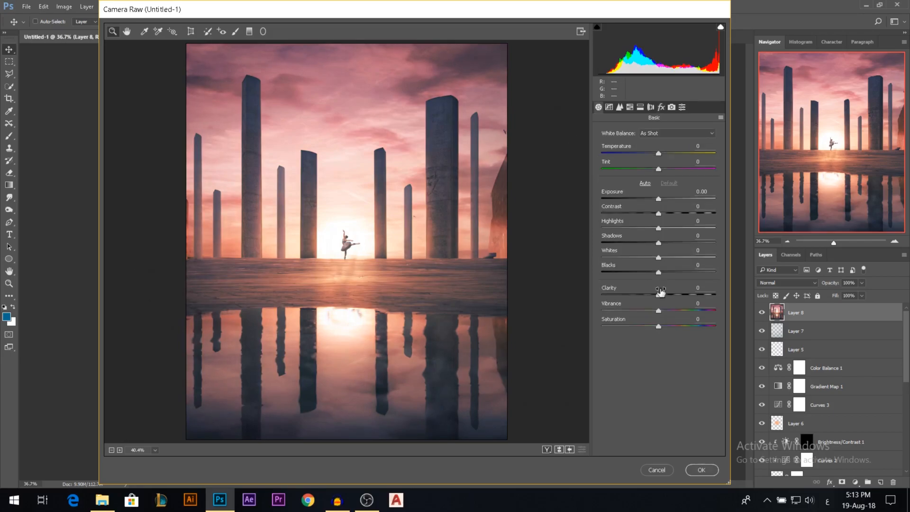
left_click_drag(660, 293, 655, 293)
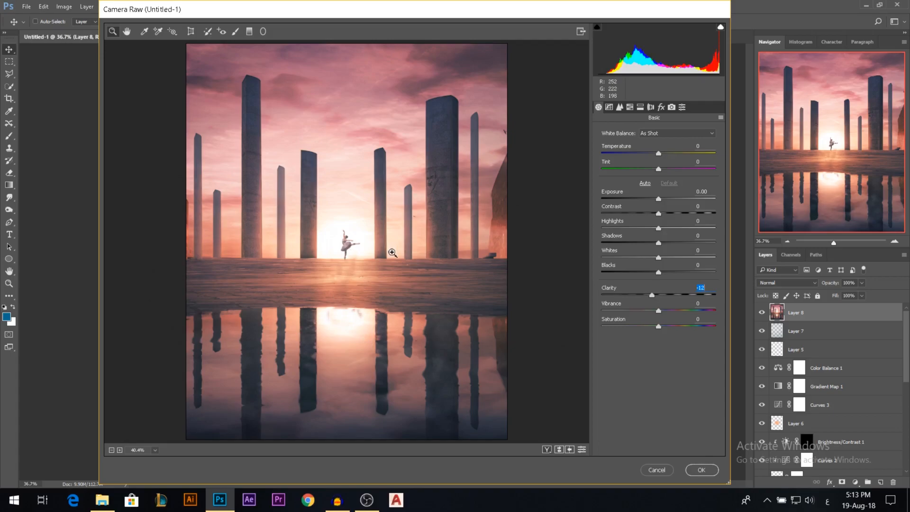
left_click(701, 470)
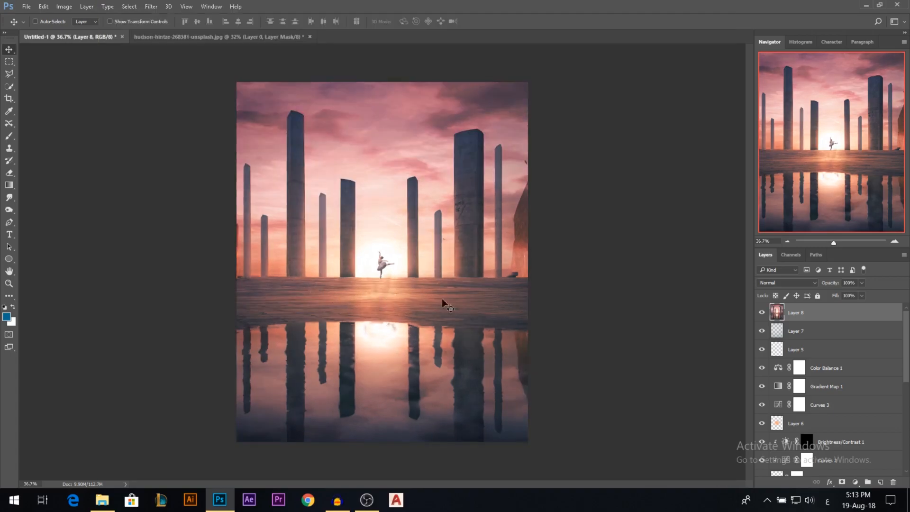
Reopen the Camera Raw Filter and draw a circular Radial Filter around the ballerina and the sun.
left_click(150, 7)
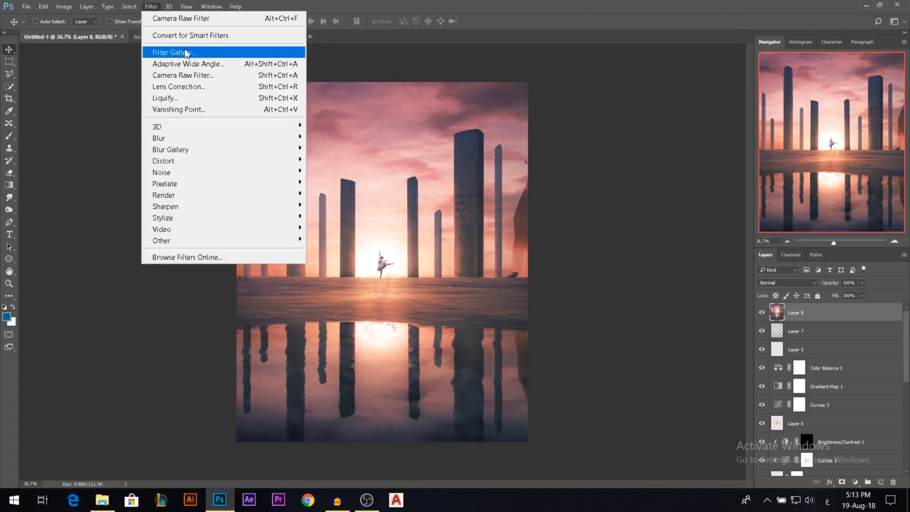
left_click(199, 75)
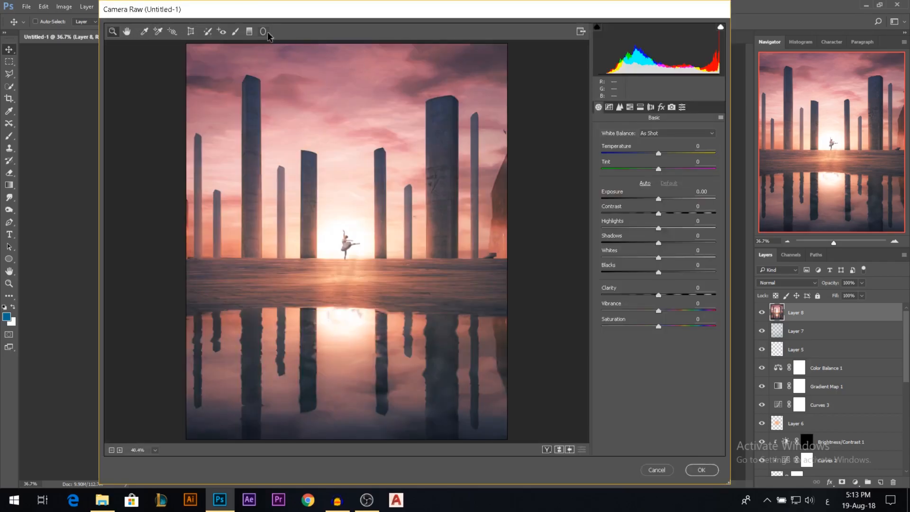
left_click(265, 33)
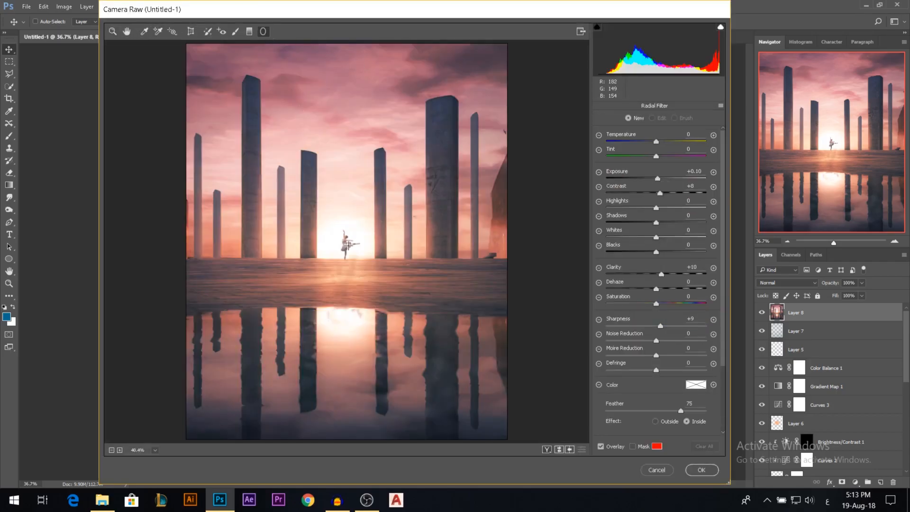
left_click_drag(346, 245, 371, 224)
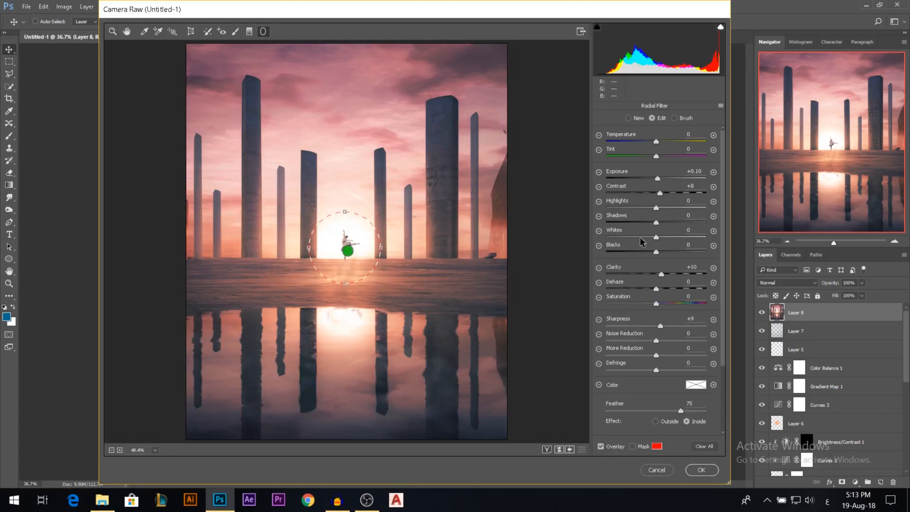
Reset the Radial Filter's Exposure, Contrast, Clarity and Sharpness to 0.
type("0")
left_click_drag(700, 187, 676, 192)
type("0")
left_click_drag(697, 267, 659, 268)
type("0")
left_click_drag(701, 320, 594, 323)
type("0")
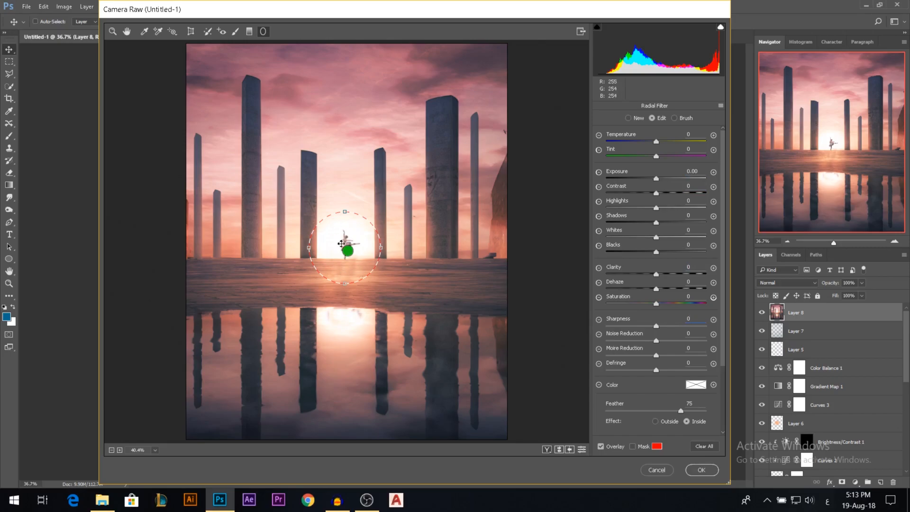
Set the Radial Filter's Clarity to +43, Contrast to +16 and Sharpness to +19, and apply the filter.
left_click_drag(657, 277, 678, 274)
left_click_drag(658, 194, 666, 194)
left_click_drag(657, 326, 665, 327)
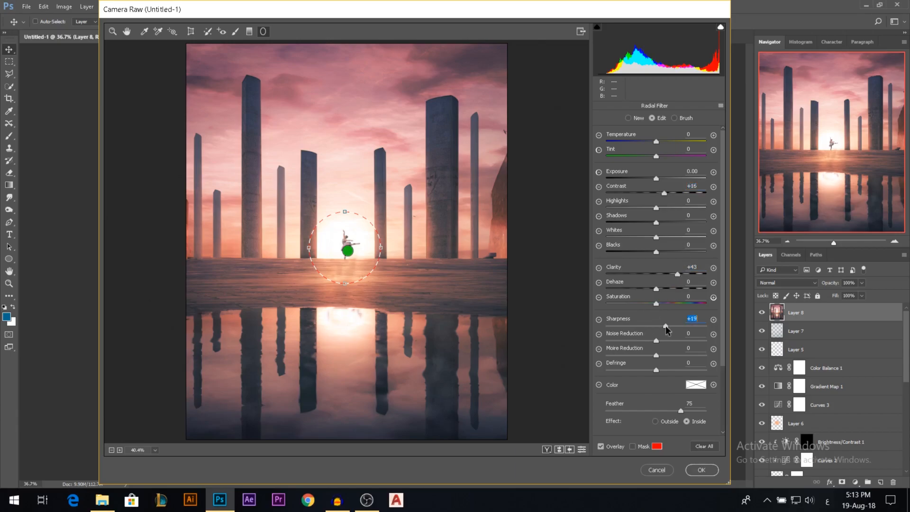
left_click(703, 472)
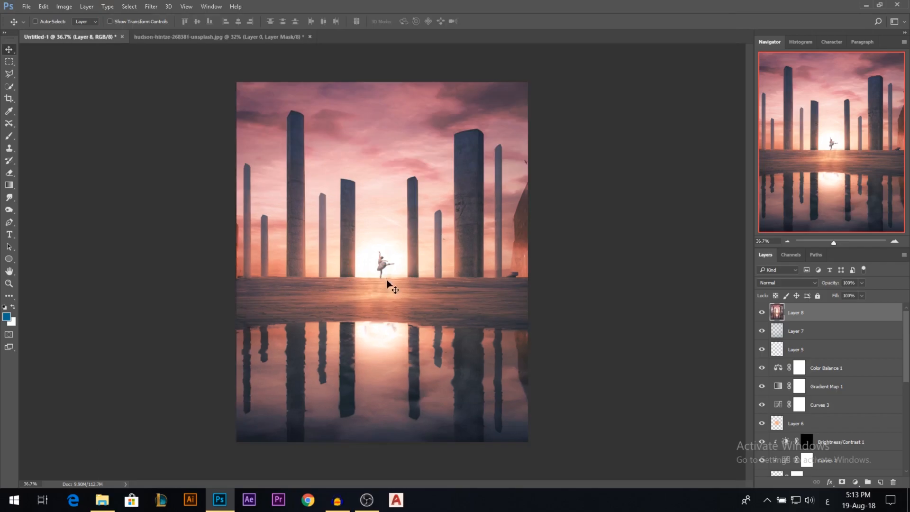
scroll(386, 286, "up", 6)
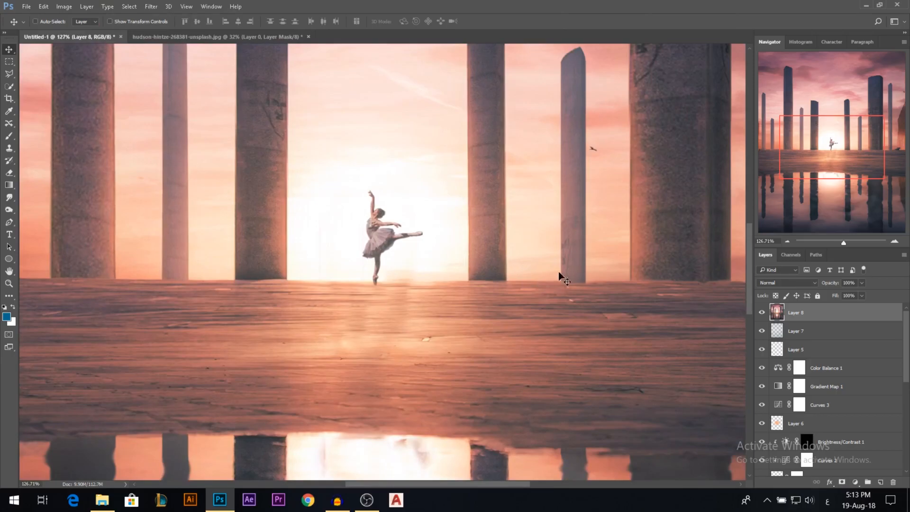
scroll(465, 286, "down", 3)
scroll(439, 271, "down", 4)
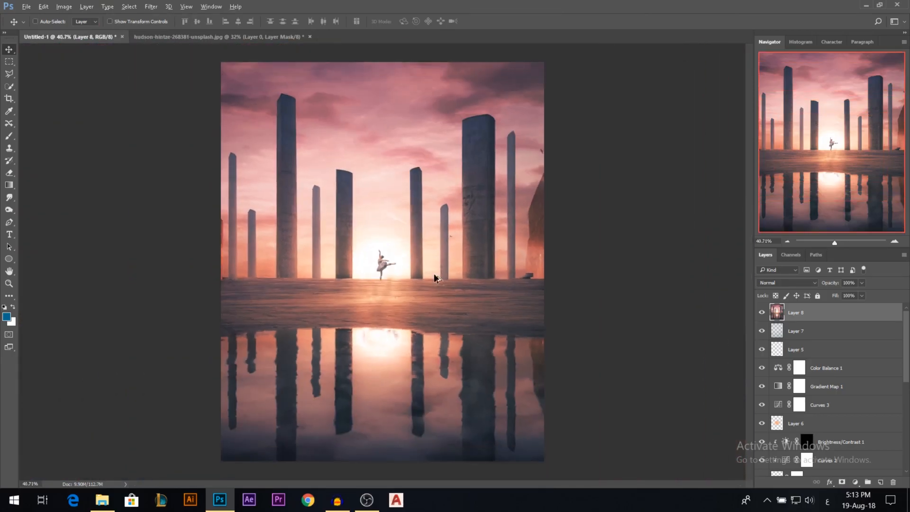
scroll(382, 280, "up", 1)
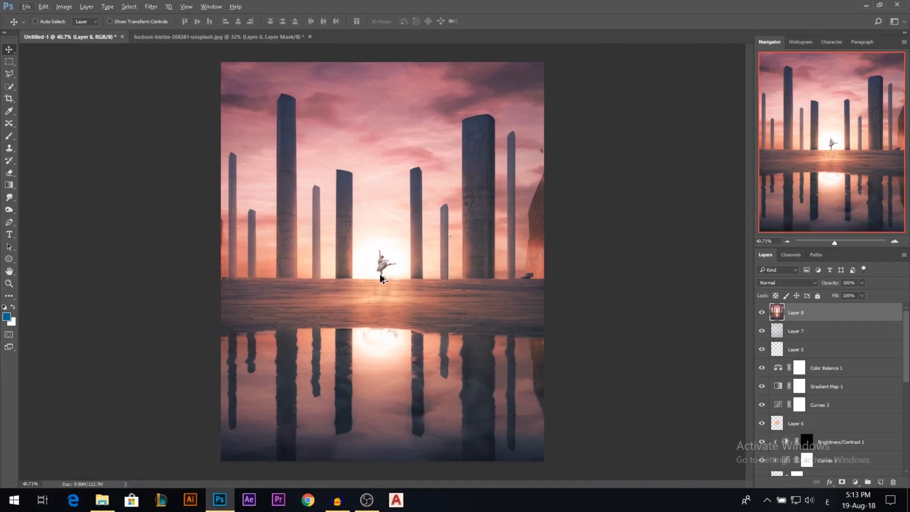